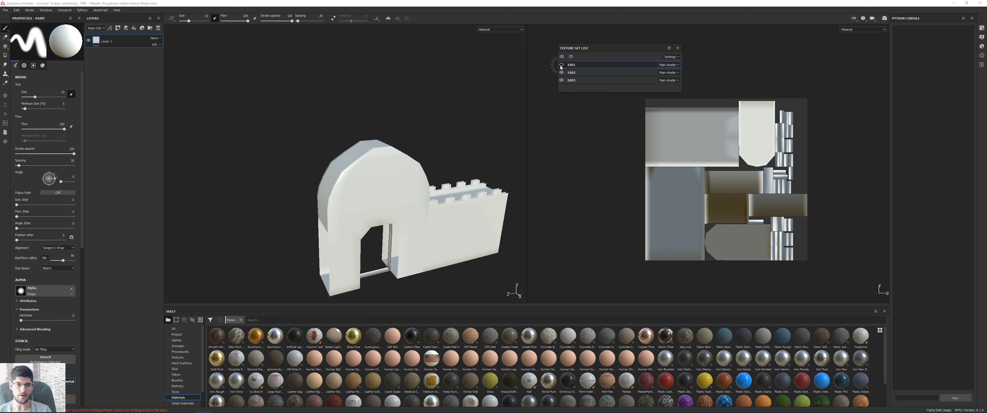
- Toggle the visibility of texture sets 1001, 1002 and 1003 off and on to identify the mesh parts each covers
{"action": "left_click", "coordinate": [561, 65]}
{"action": "left_click", "coordinate": [561, 65]}
{"action": "left_click", "coordinate": [561, 65]}
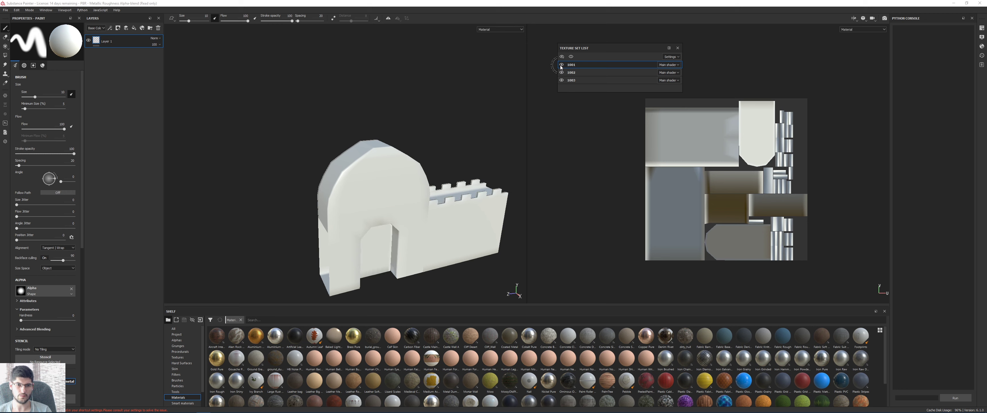
{"action": "left_click", "coordinate": [561, 73]}
{"action": "left_click", "coordinate": [561, 73]}
{"action": "left_click", "coordinate": [561, 74]}
{"action": "left_click", "coordinate": [561, 73]}
{"action": "left_click", "coordinate": [561, 73]}
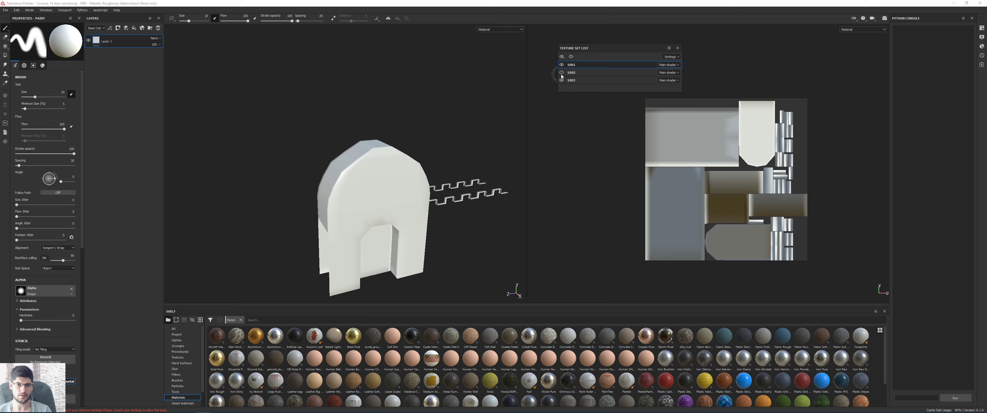
{"action": "left_click", "coordinate": [562, 80]}
{"action": "left_click", "coordinate": [561, 80]}
{"action": "left_click", "coordinate": [562, 80]}
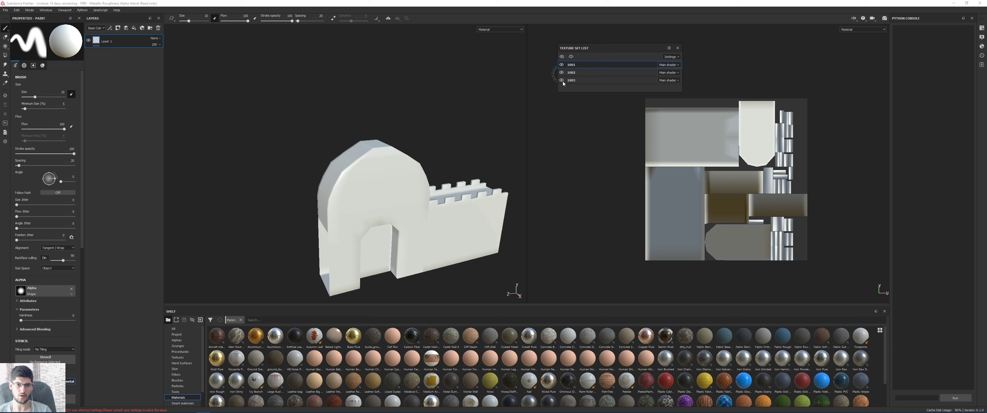
{"action": "left_click", "coordinate": [562, 80]}
{"action": "left_click", "coordinate": [561, 80]}
{"action": "left_click", "coordinate": [562, 80]}
- Delete Layer 1 from texture set 1001 and apply the Castle Main Gate material to it as a fill layer
{"action": "mouse_move", "coordinate": [458, 169]}
{"action": "left_mouse_down", "text": "alt"}
{"action": "mouse_move", "coordinate": [379, 147]}
{"action": "mouse_move", "coordinate": [392, 180]}
{"action": "left_mouse_up", "text": "alt"}
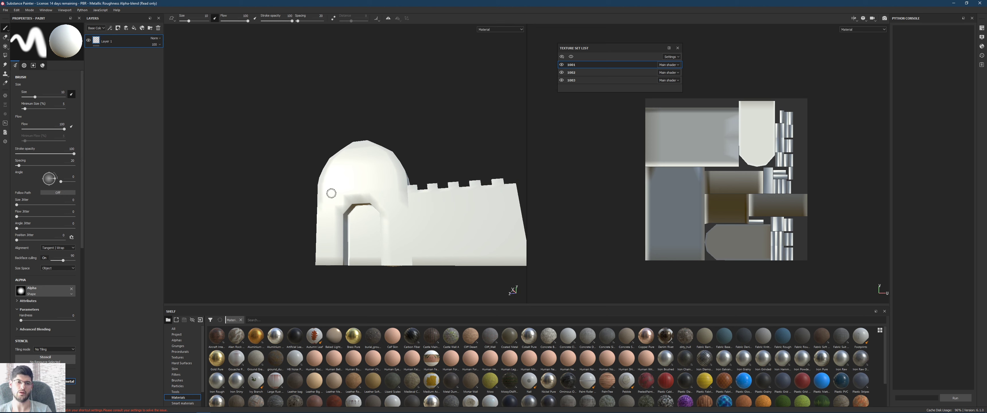
{"action": "left_click_drag", "start_coordinate": [332, 196], "coordinate": [314, 159], "text": "alt"}
{"action": "scroll", "coordinate": [338, 174], "scroll_direction": "up", "scroll_amount": 3}
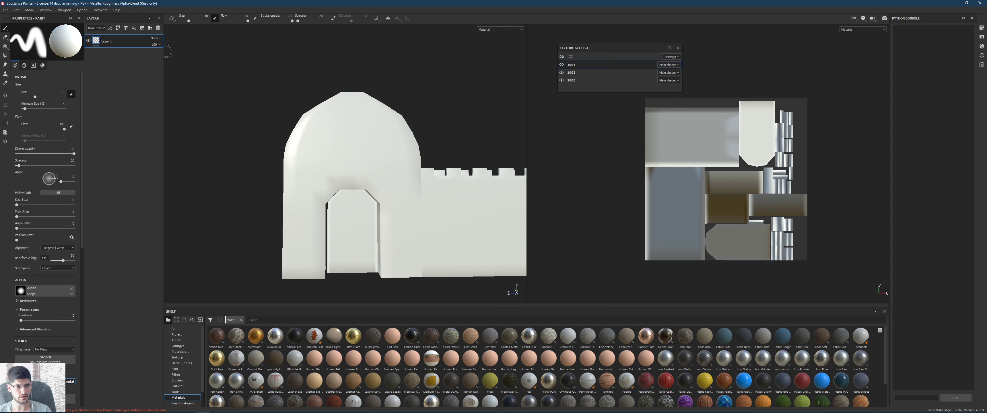
{"action": "left_click", "coordinate": [158, 29]}
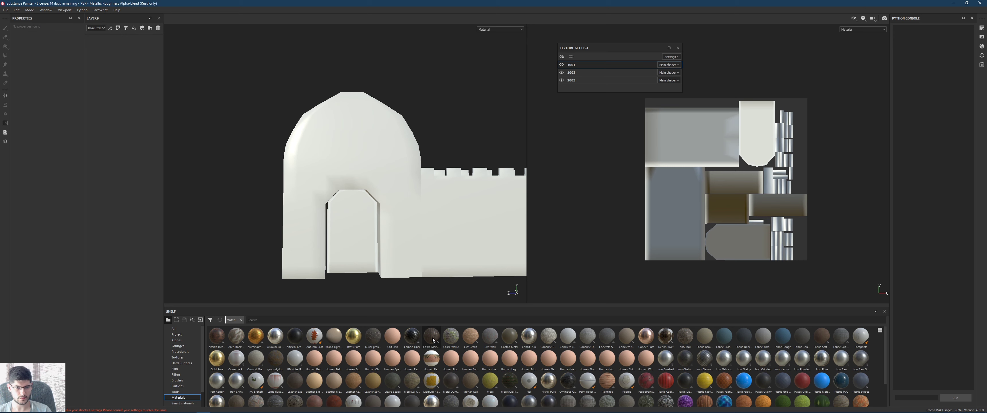
{"action": "mouse_move", "coordinate": [433, 340]}
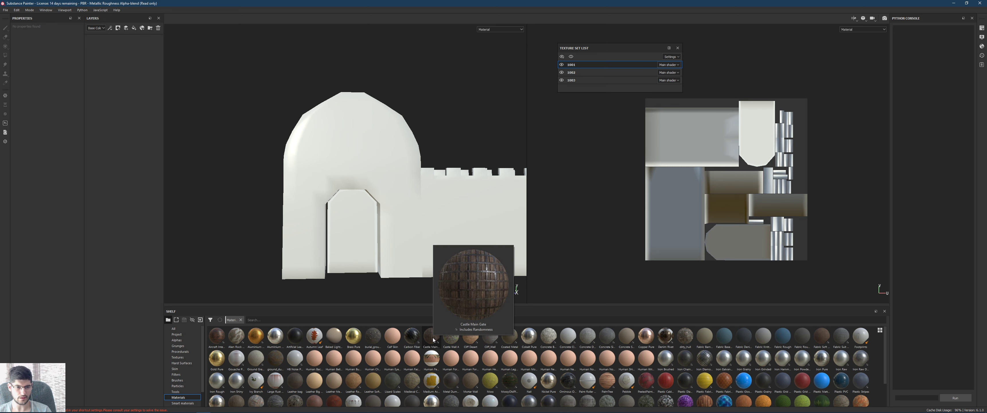
{"action": "left_click", "coordinate": [433, 340]}
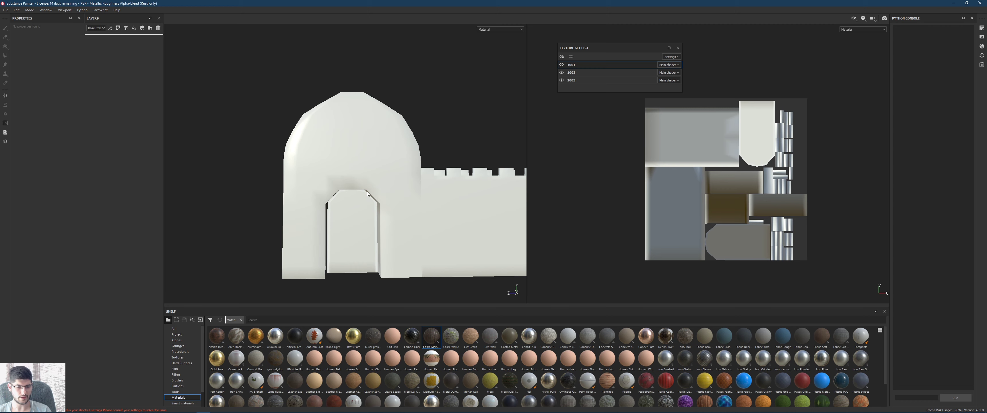
{"action": "left_click_drag", "start_coordinate": [365, 204], "coordinate": [365, 204]}
- Add a black mask to the Castle Main Gate layer
{"action": "left_click_drag", "start_coordinate": [329, 240], "coordinate": [389, 194], "text": "alt"}
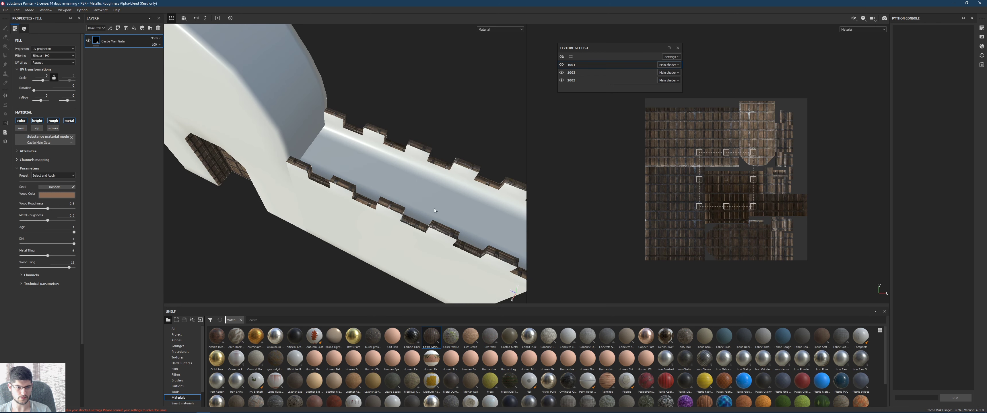
{"action": "left_click_drag", "start_coordinate": [369, 133], "coordinate": [301, 141], "text": "alt"}
{"action": "right_click", "coordinate": [104, 43]}
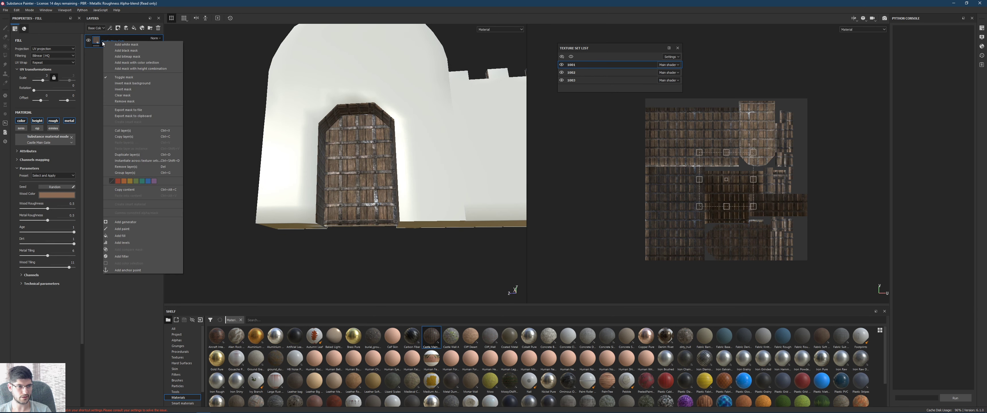
{"action": "left_click", "coordinate": [120, 50]}
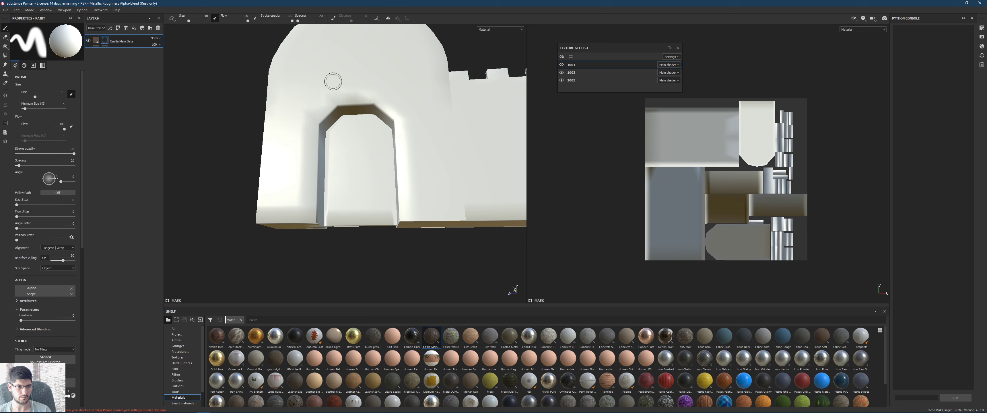
- Reveal the gate material on the door by filling its mesh in the mask with Polygon Fill in mesh mode
{"action": "middle_click_drag", "start_coordinate": [353, 143], "coordinate": [365, 182], "text": "alt"}
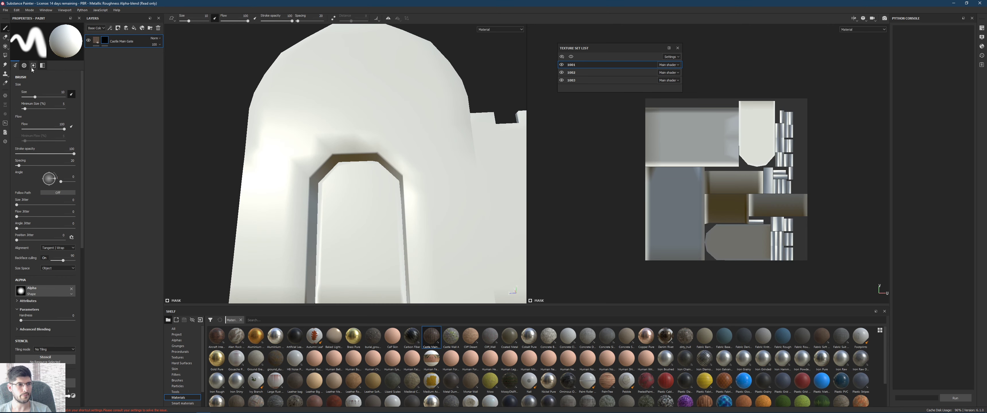
{"action": "left_click", "coordinate": [5, 55]}
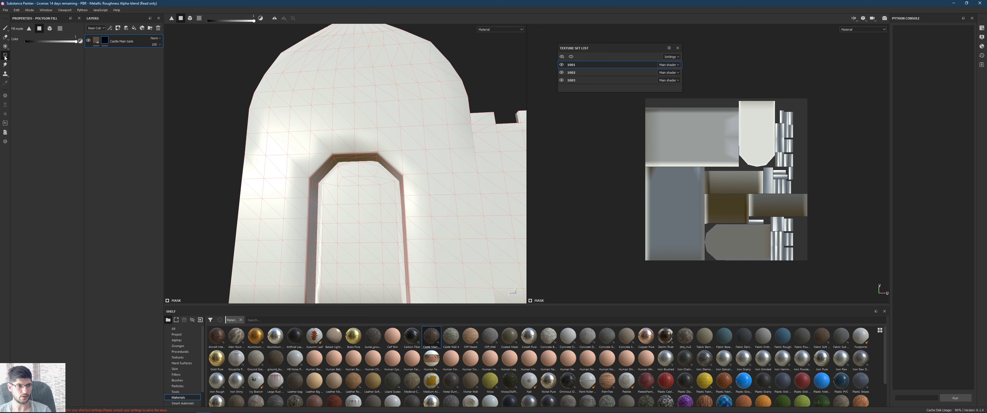
{"action": "left_click", "coordinate": [192, 18]}
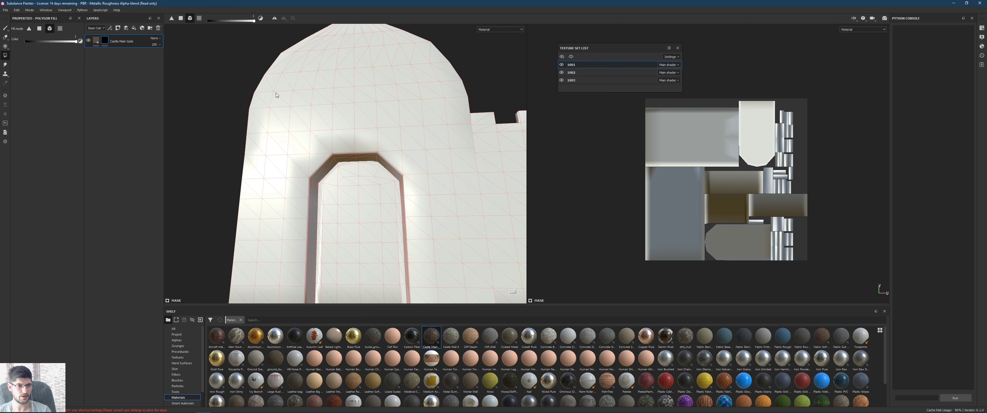
{"action": "left_click", "coordinate": [360, 224]}
- Try adding the archway's mesh to the gate layer's mask, and clear that mesh from the mask with fill color 0
{"action": "left_click_drag", "start_coordinate": [366, 224], "coordinate": [325, 167], "text": "alt"}
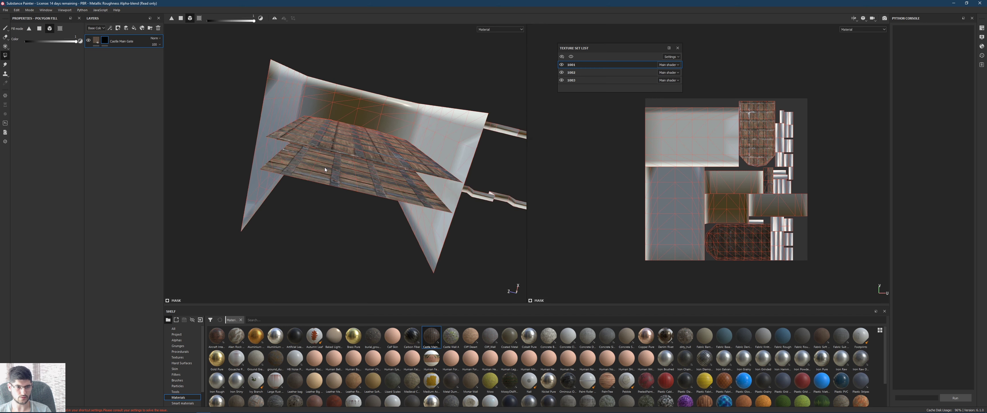
{"action": "left_click", "coordinate": [327, 165]}
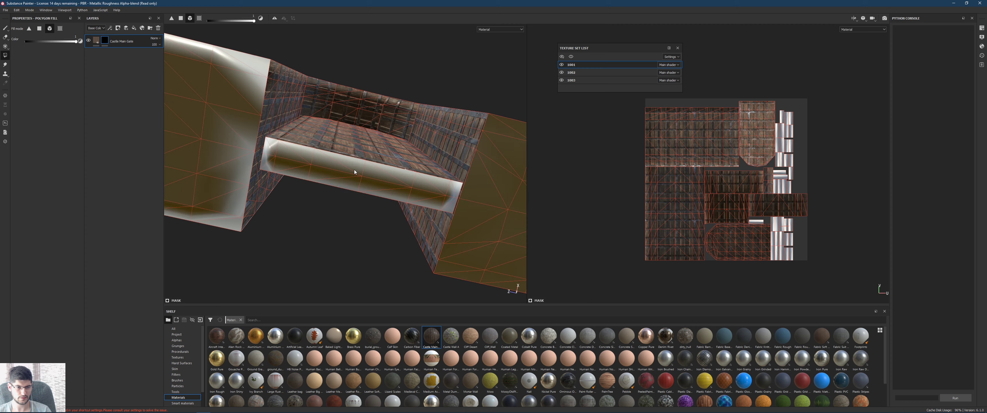
{"action": "left_click_drag", "start_coordinate": [354, 170], "coordinate": [381, 124], "text": "alt"}
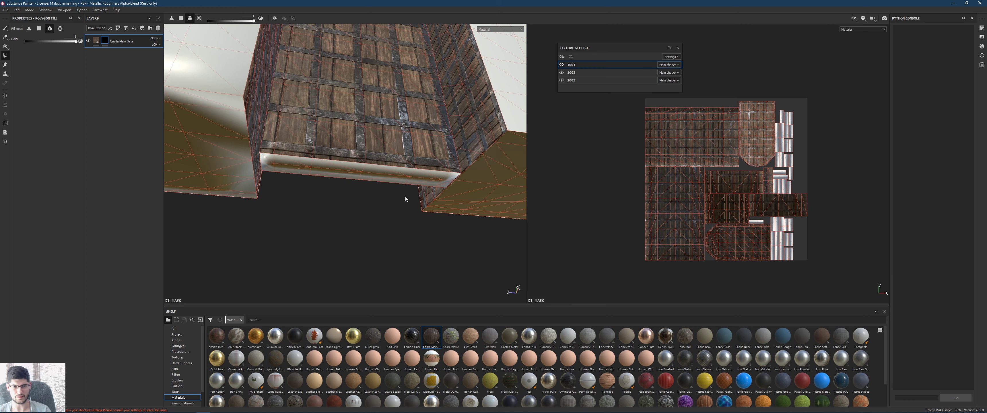
{"action": "left_click_drag", "start_coordinate": [406, 198], "coordinate": [364, 186], "text": "alt"}
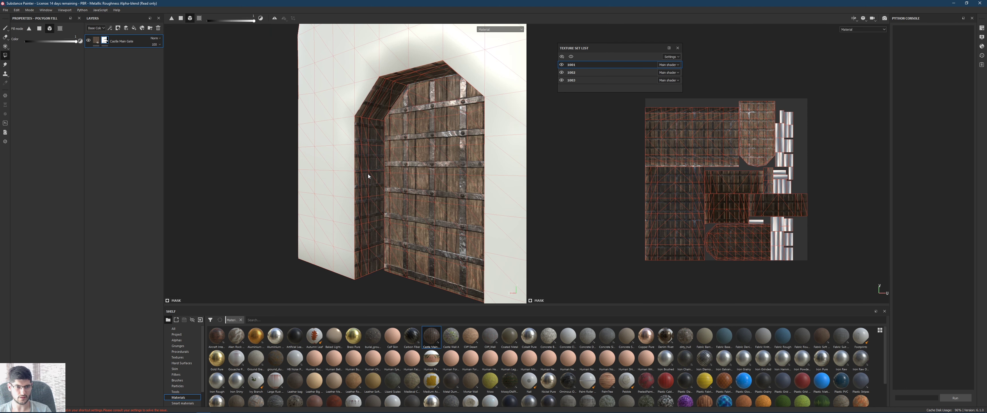
{"action": "mouse_move", "coordinate": [370, 179]}
{"action": "left_mouse_down", "text": "alt"}
{"action": "mouse_move", "coordinate": [405, 204]}
{"action": "mouse_move", "coordinate": [514, 161]}
{"action": "mouse_move", "coordinate": [373, 166]}
{"action": "left_mouse_up", "text": "alt"}
{"action": "left_click", "coordinate": [372, 198]}
{"action": "mouse_move", "coordinate": [366, 192]}
{"action": "left_mouse_down", "text": "alt"}
{"action": "mouse_move", "coordinate": [367, 207]}
{"action": "mouse_move", "coordinate": [535, 291]}
{"action": "mouse_move", "coordinate": [538, 216]}
{"action": "mouse_move", "coordinate": [329, 180]}
{"action": "mouse_move", "coordinate": [324, 112]}
{"action": "mouse_move", "coordinate": [247, 167]}
{"action": "mouse_move", "coordinate": [314, 161]}
{"action": "mouse_move", "coordinate": [386, 37]}
{"action": "mouse_move", "coordinate": [345, 198]}
{"action": "mouse_move", "coordinate": [357, 183]}
{"action": "mouse_move", "coordinate": [302, 212]}
{"action": "mouse_move", "coordinate": [328, 254]}
{"action": "mouse_move", "coordinate": [348, 187]}
{"action": "left_mouse_up", "text": "alt"}
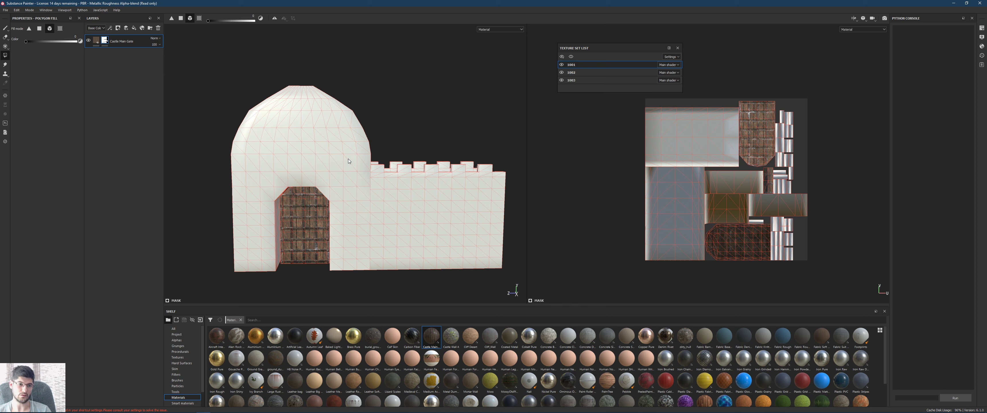
{"action": "left_click_drag", "start_coordinate": [243, 174], "coordinate": [310, 146], "text": "alt"}
{"action": "right_click_drag", "start_coordinate": [310, 145], "coordinate": [330, 206], "text": "alt"}
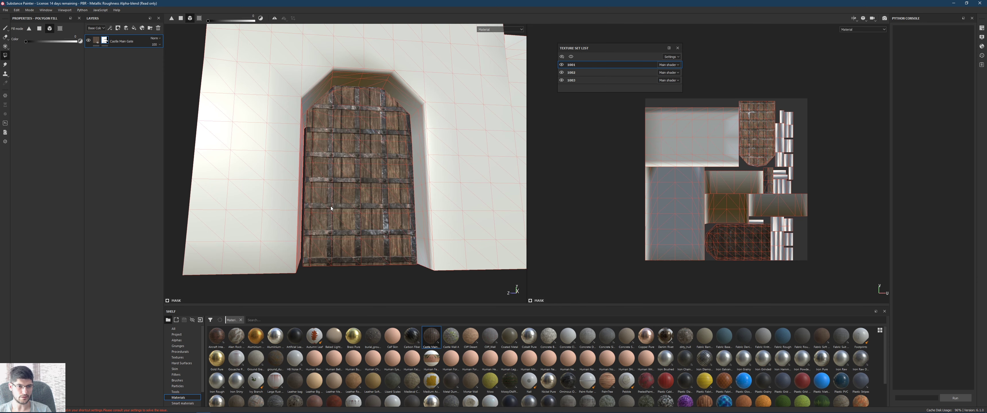
{"action": "left_click_drag", "start_coordinate": [349, 162], "coordinate": [331, 142], "text": "alt"}
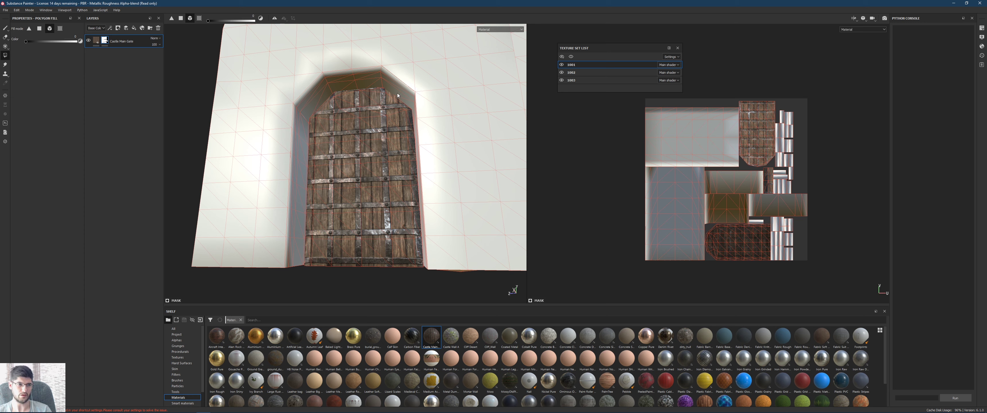
{"action": "key", "text": "Tab"}
{"action": "key", "text": "Tab"}
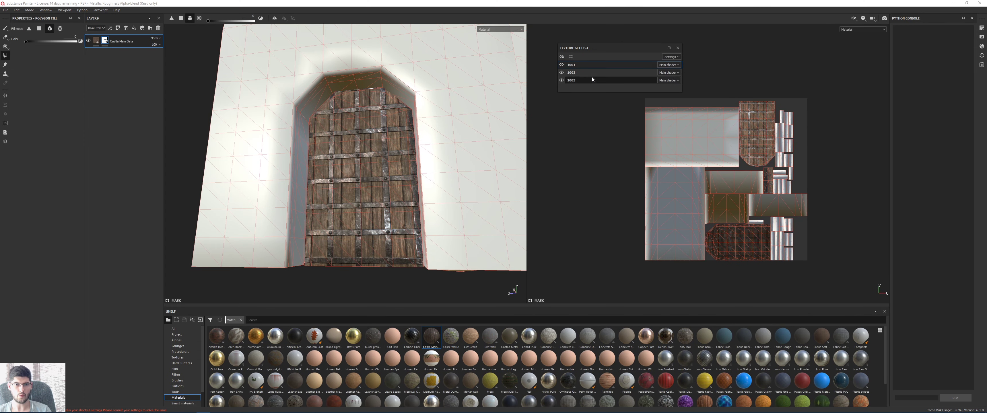
- Select texture set 1002 and add the stylized_wall material as a fill layer above Layer 1
{"action": "left_click", "coordinate": [586, 72]}
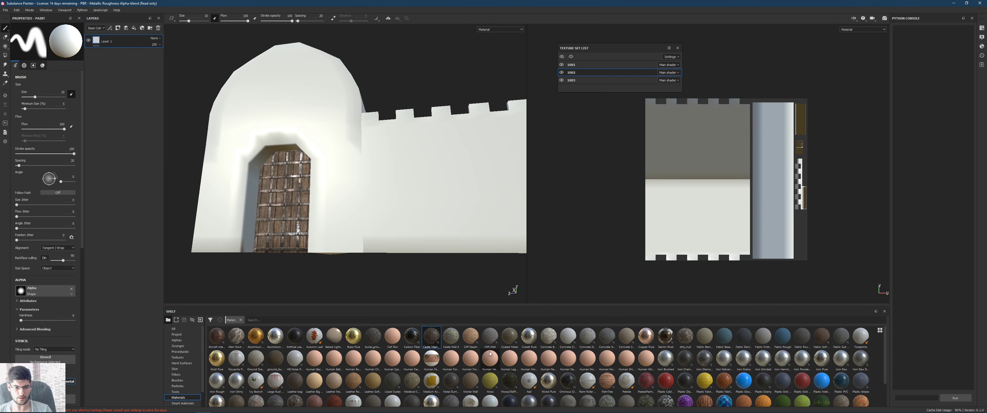
{"action": "scroll", "coordinate": [452, 358], "scroll_direction": "down", "scroll_amount": 2}
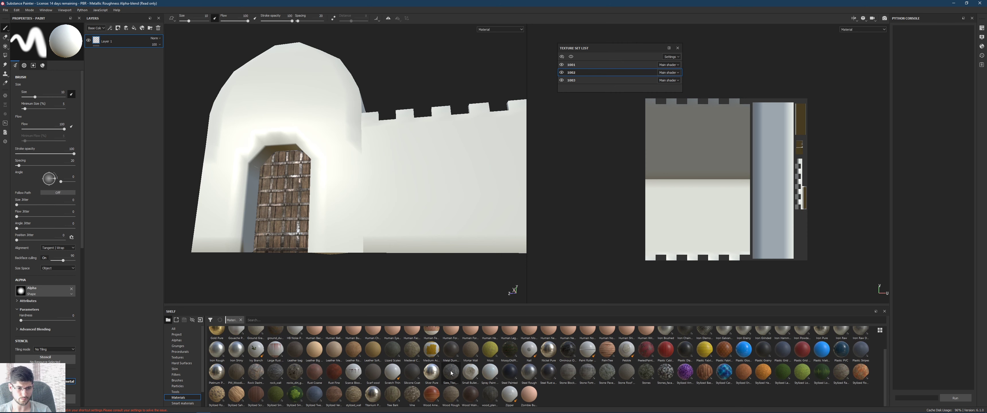
{"action": "mouse_move", "coordinate": [359, 395]}
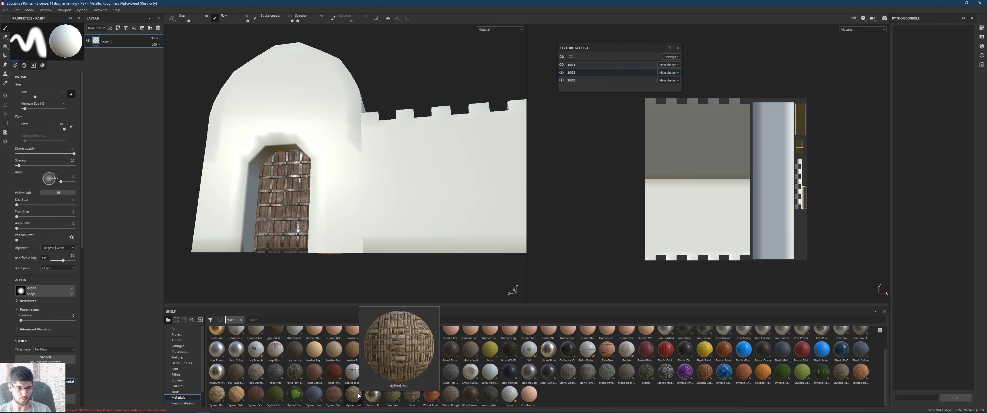
{"action": "left_click_drag", "start_coordinate": [358, 395], "coordinate": [104, 37]}
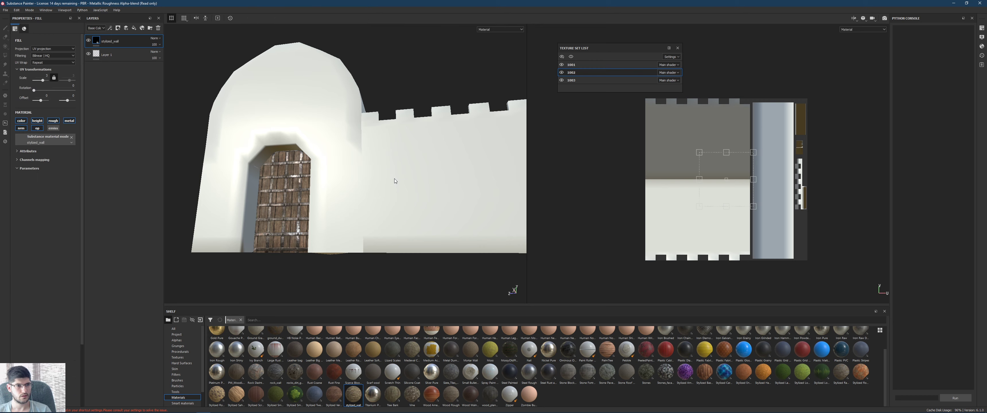
- Set the displacement scale of the Main shader to 0.02 in the shader settings
{"action": "scroll", "coordinate": [394, 178], "scroll_direction": "up", "scroll_amount": 5}
{"action": "left_click_drag", "start_coordinate": [335, 175], "coordinate": [435, 127], "text": "alt"}
{"action": "left_click", "coordinate": [981, 46]}
{"action": "left_click", "coordinate": [855, 80]}
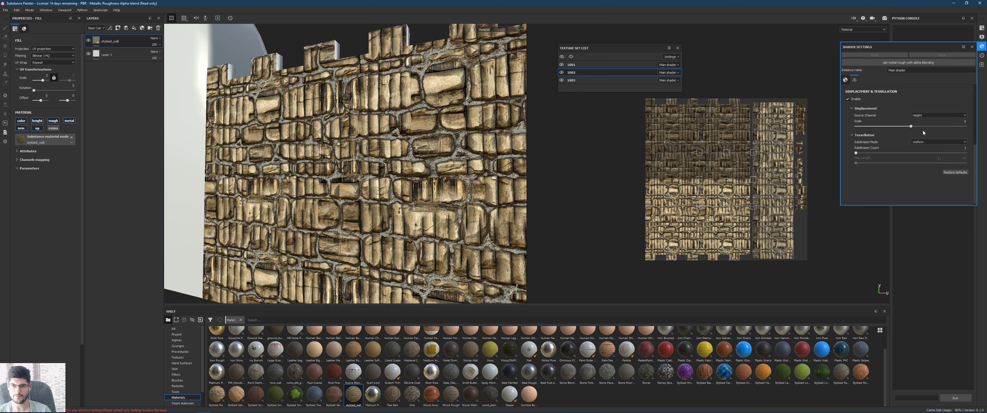
{"action": "left_click", "coordinate": [960, 122]}
{"action": "type", "text": "."}
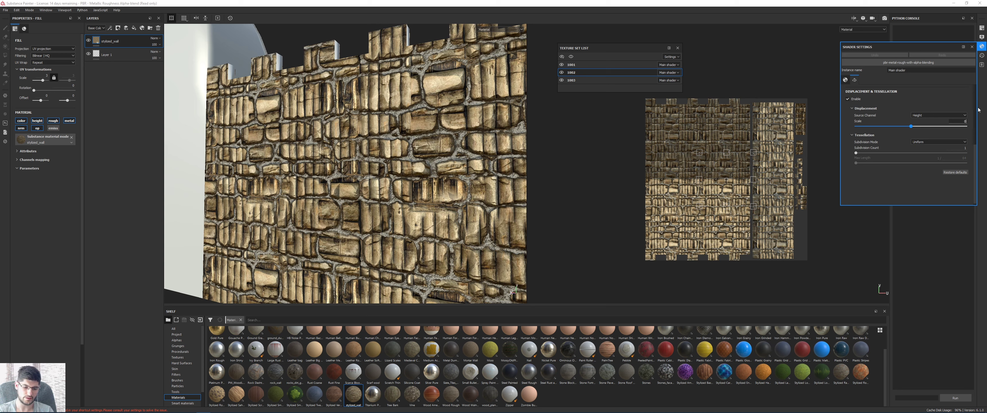
{"action": "type", "text": "02"}
{"action": "key", "text": "Return"}
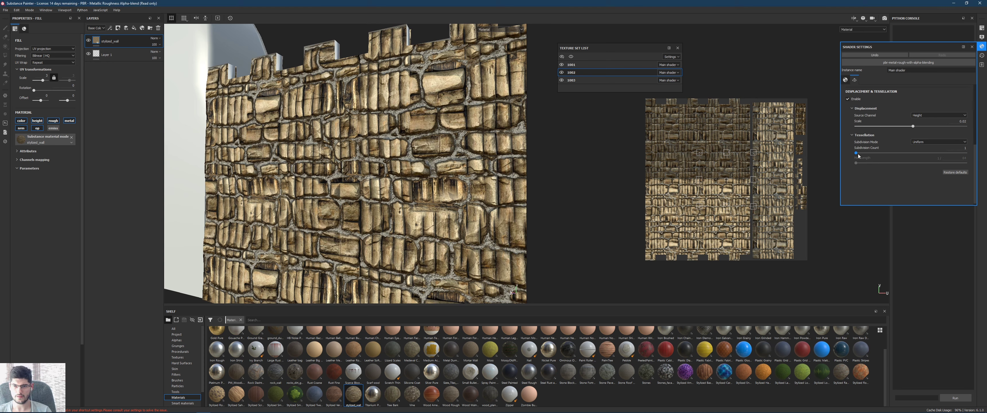
- Raise the tessellation subdivision count to its maximum and check the displaced wall up close
{"action": "left_click_drag", "start_coordinate": [861, 155], "coordinate": [928, 156]}
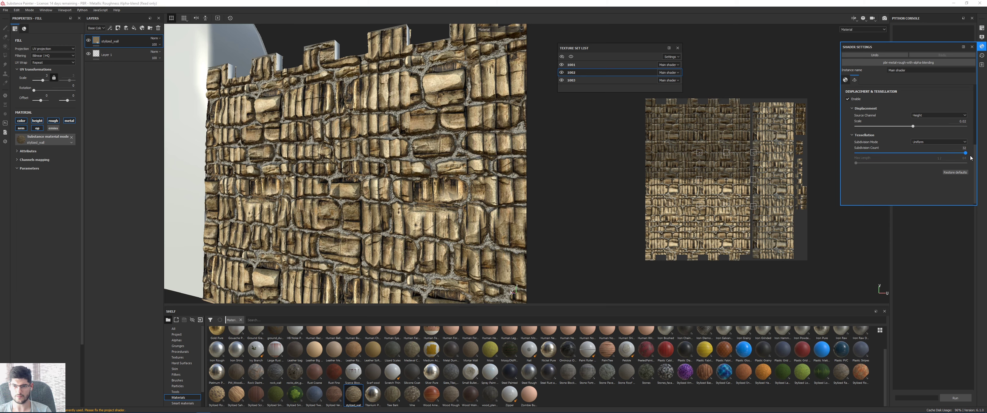
{"action": "left_click_drag", "start_coordinate": [291, 161], "coordinate": [367, 139], "text": "alt"}
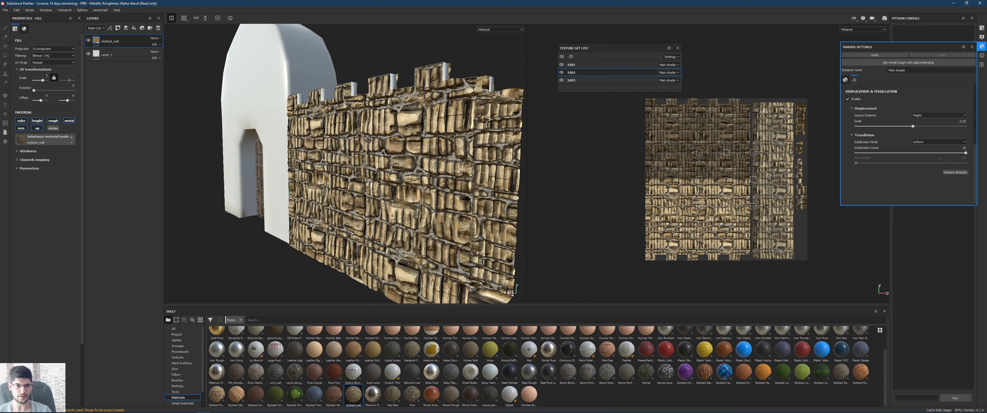
{"action": "scroll", "coordinate": [367, 138], "scroll_direction": "up", "scroll_amount": 10}
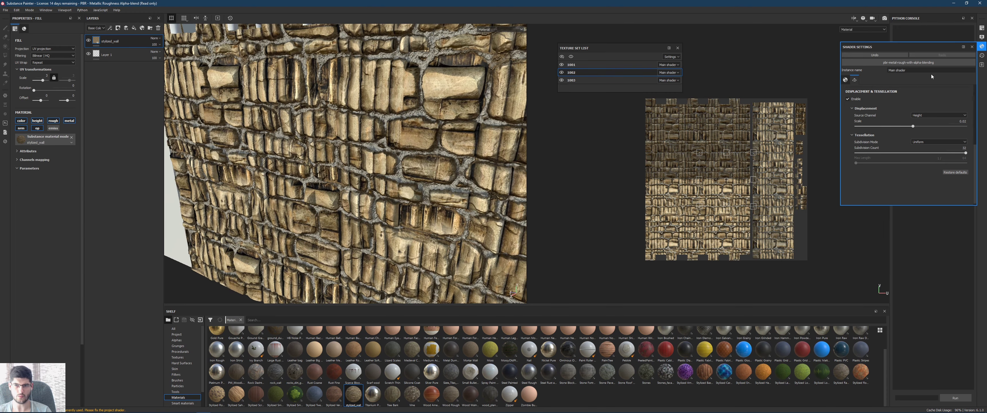
- Show the mesh wireframe in the display settings to examine the tessellated wall, and hide it again
{"action": "left_click", "coordinate": [982, 37]}
{"action": "scroll", "coordinate": [909, 115], "scroll_direction": "down", "scroll_amount": 5}
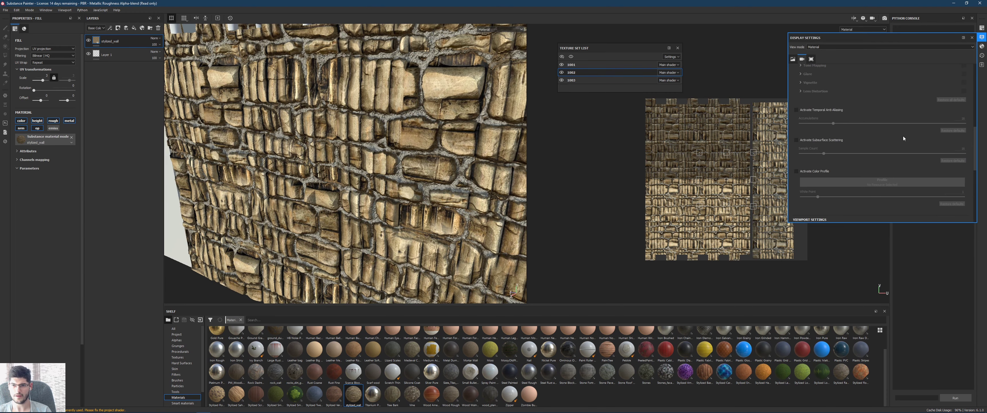
{"action": "scroll", "coordinate": [898, 155], "scroll_direction": "down", "scroll_amount": 2}
{"action": "left_click", "coordinate": [801, 154]}
{"action": "scroll", "coordinate": [388, 162], "scroll_direction": "up", "scroll_amount": 3}
{"action": "left_click_drag", "start_coordinate": [387, 163], "coordinate": [334, 159], "text": "alt"}
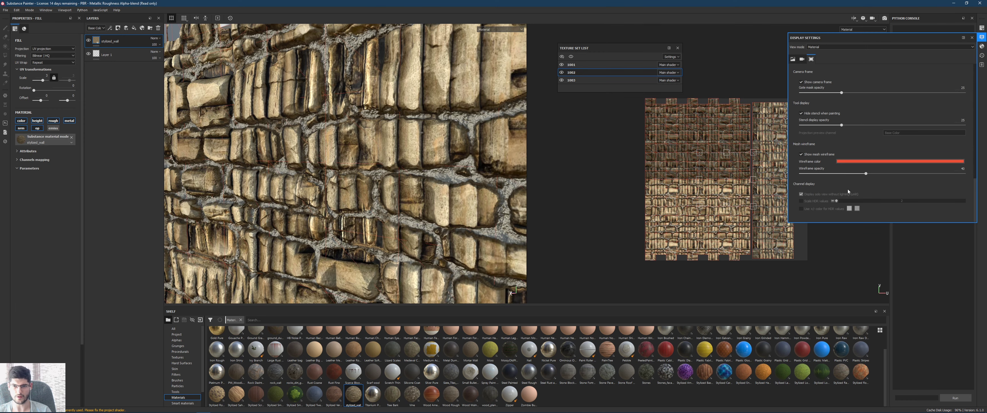
{"action": "left_click", "coordinate": [801, 154]}
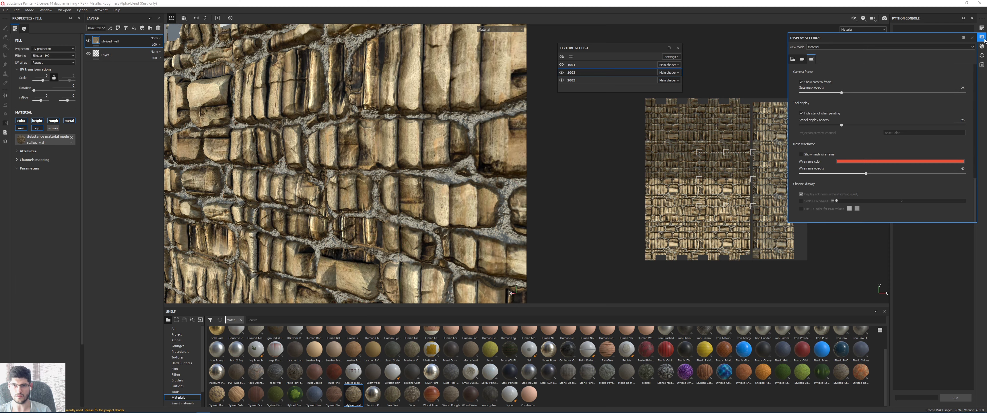
- Close the display settings and add a Levels effect to the stylized_wall layer that affects the Height channel
{"action": "left_click", "coordinate": [982, 37]}
{"action": "key", "text": "f"}
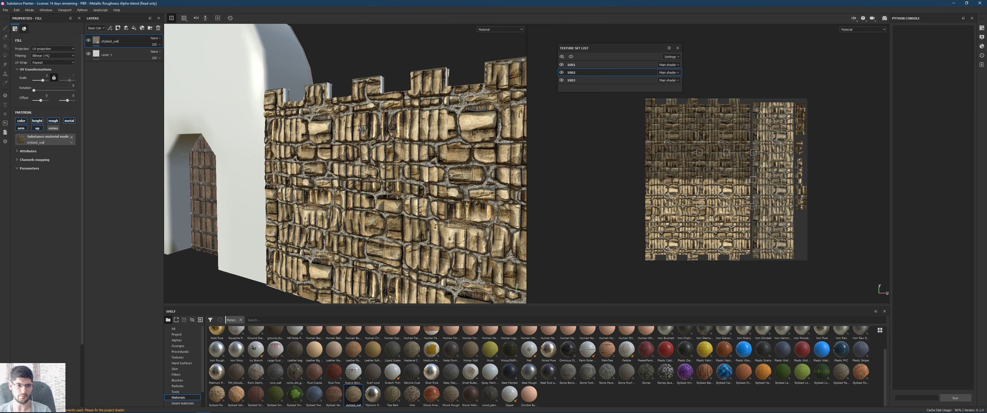
{"action": "left_click_drag", "start_coordinate": [361, 129], "coordinate": [376, 188], "text": "alt"}
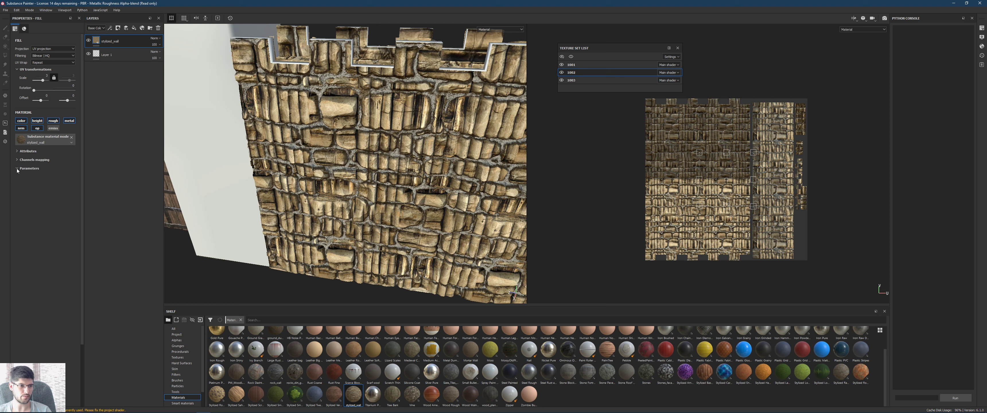
{"action": "scroll", "coordinate": [262, 195], "scroll_direction": "down", "scroll_amount": 3}
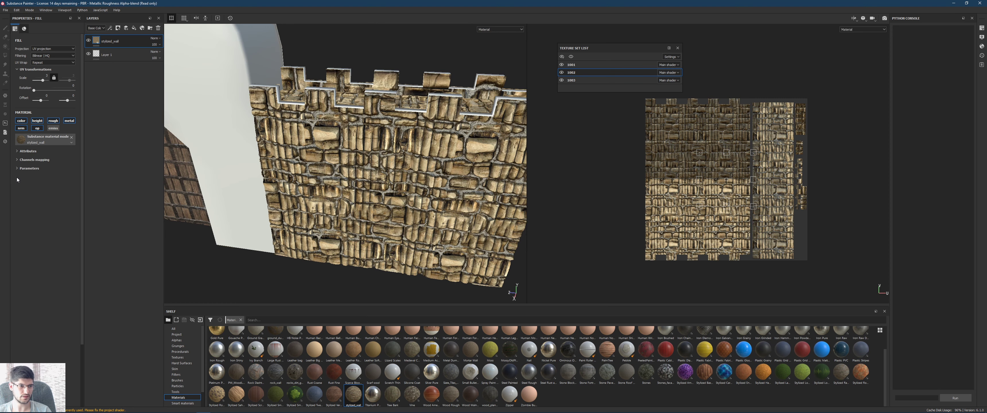
{"action": "left_click", "coordinate": [27, 169]}
{"action": "left_click_drag", "start_coordinate": [235, 191], "coordinate": [232, 180], "text": "alt"}
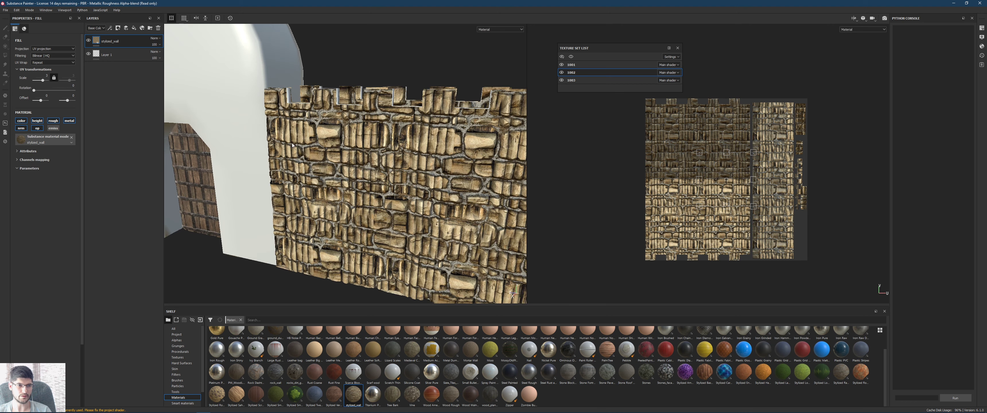
{"action": "right_click", "coordinate": [95, 43]}
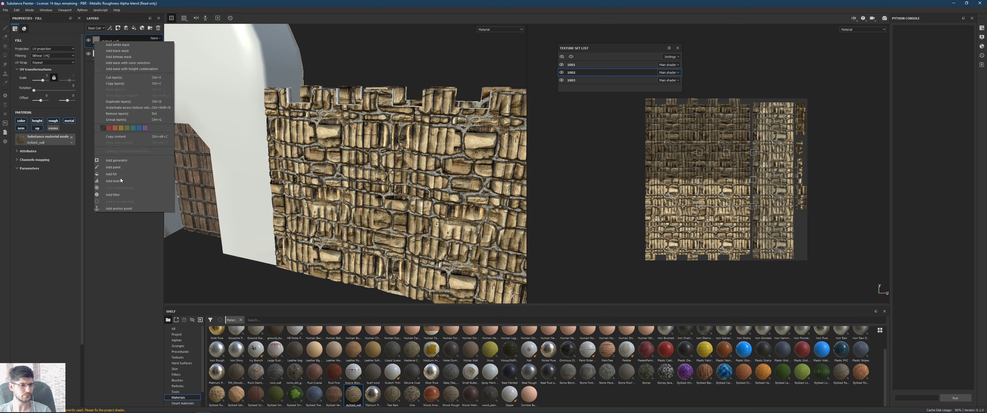
{"action": "left_click", "coordinate": [121, 186]}
{"action": "left_click", "coordinate": [61, 38]}
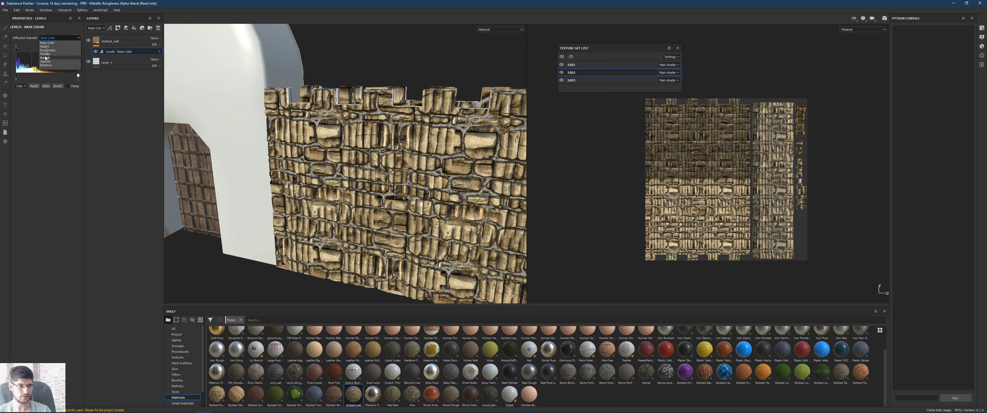
{"action": "left_click", "coordinate": [50, 47]}
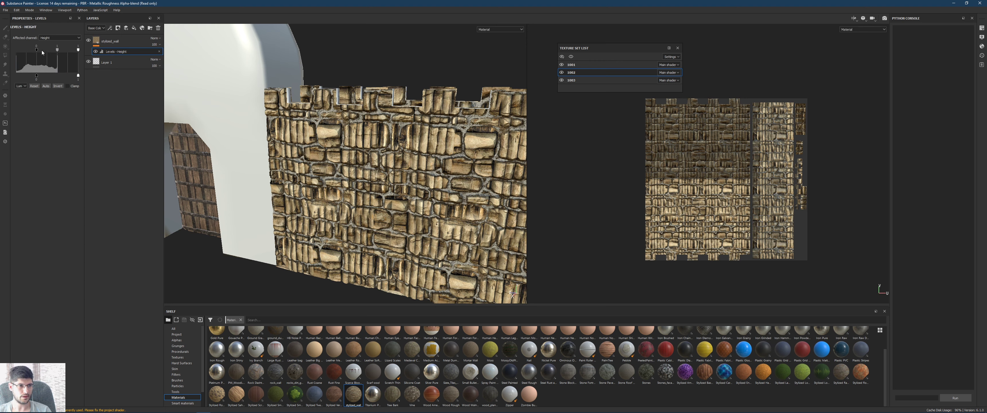
- Lower the input and output white points of the height levels, checking the stones up close and undoing the last adjustment
{"action": "left_click_drag", "start_coordinate": [78, 49], "coordinate": [52, 50]}
{"action": "scroll", "coordinate": [418, 200], "scroll_direction": "up", "scroll_amount": 3}
{"action": "left_click_drag", "start_coordinate": [417, 200], "coordinate": [361, 148], "text": "alt"}
{"action": "scroll", "coordinate": [230, 151], "scroll_direction": "up", "scroll_amount": 3}
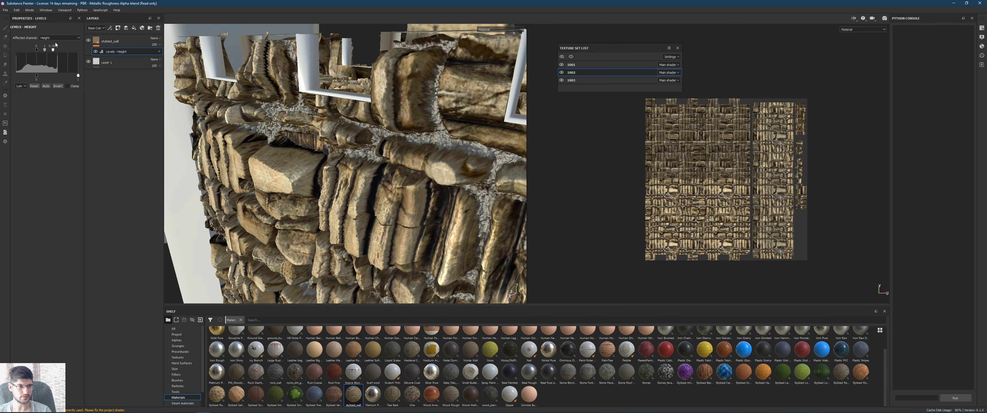
{"action": "left_click_drag", "start_coordinate": [53, 50], "coordinate": [70, 61]}
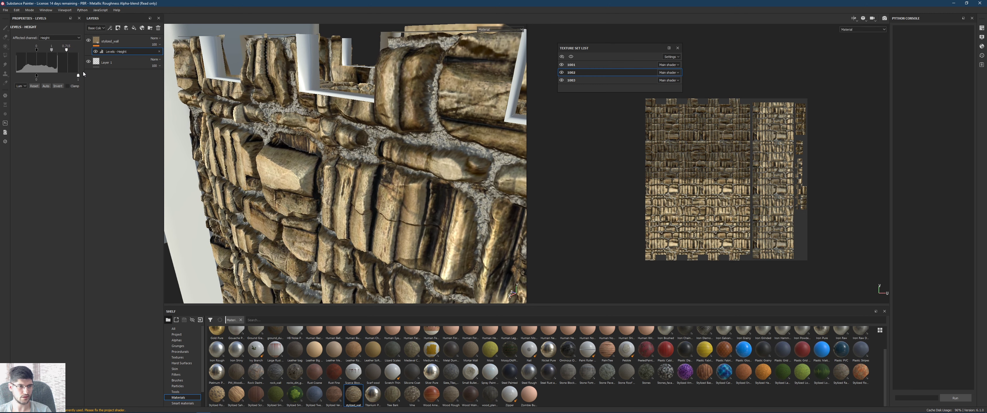
{"action": "left_click_drag", "start_coordinate": [78, 80], "coordinate": [42, 80]}
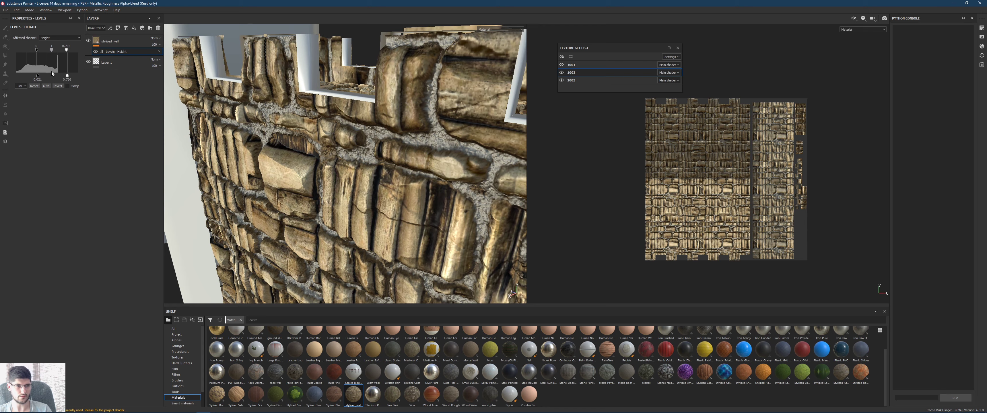
{"action": "key", "text": "ctrl+z"}
- Copy the stylized_wall layer with its height levels and paste it into texture set 1003 for the gate tower
{"action": "right_click_drag", "start_coordinate": [441, 150], "coordinate": [354, 131], "text": "alt"}
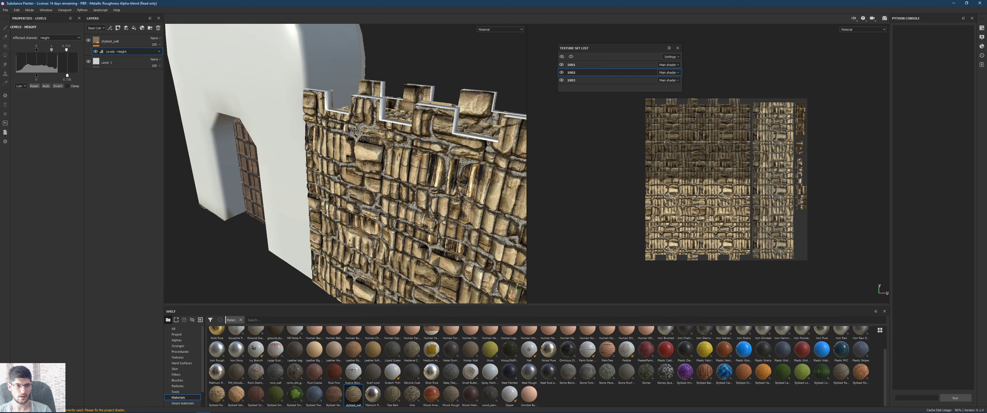
{"action": "left_click_drag", "start_coordinate": [354, 131], "coordinate": [398, 182], "text": "alt"}
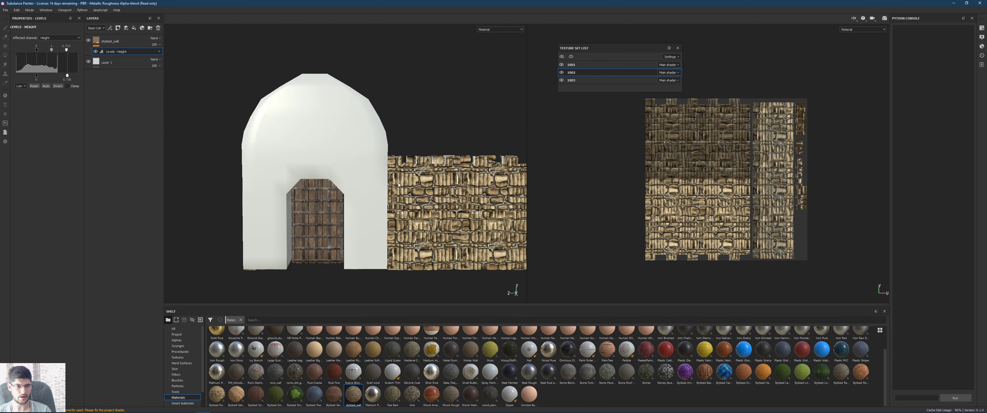
{"action": "left_click", "coordinate": [135, 43]}
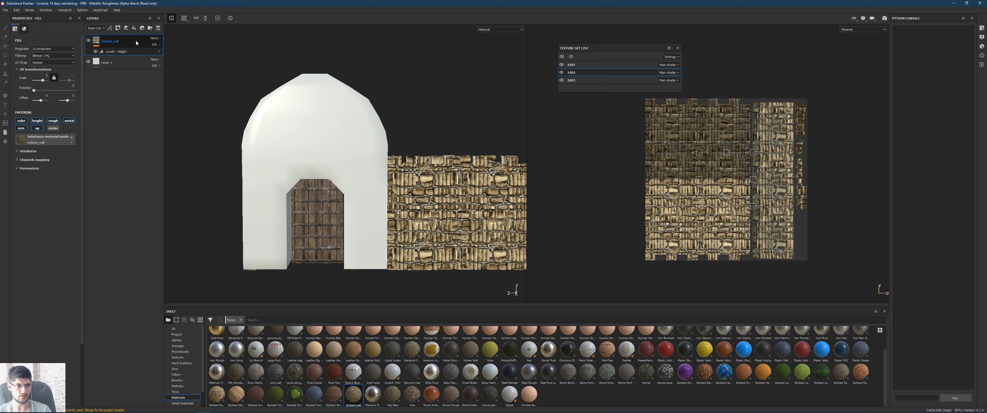
{"action": "right_click", "coordinate": [130, 43]}
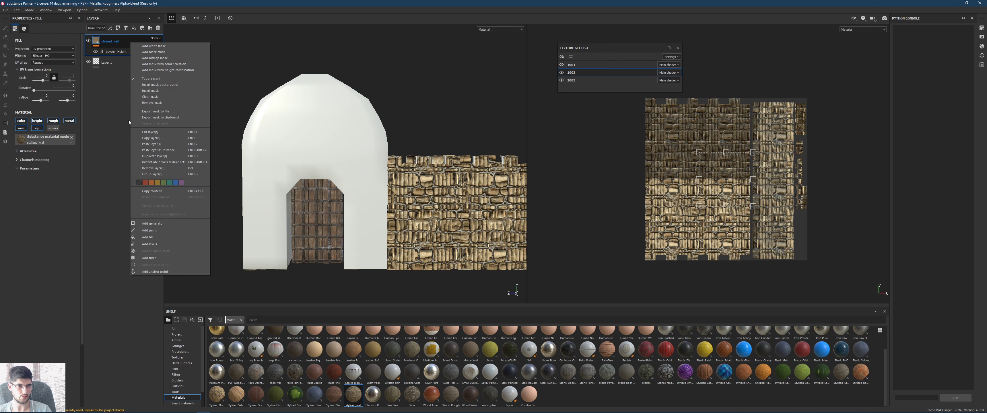
{"action": "left_click", "coordinate": [148, 139]}
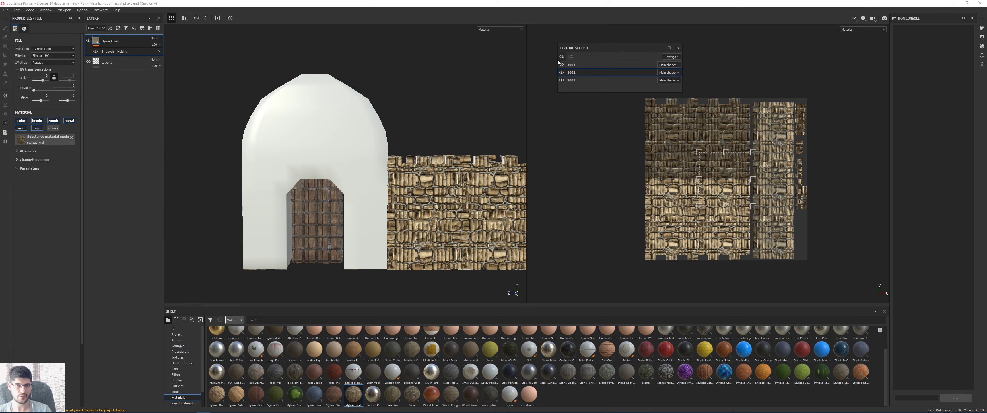
{"action": "left_click", "coordinate": [585, 80]}
{"action": "key", "text": "ctrl+v"}
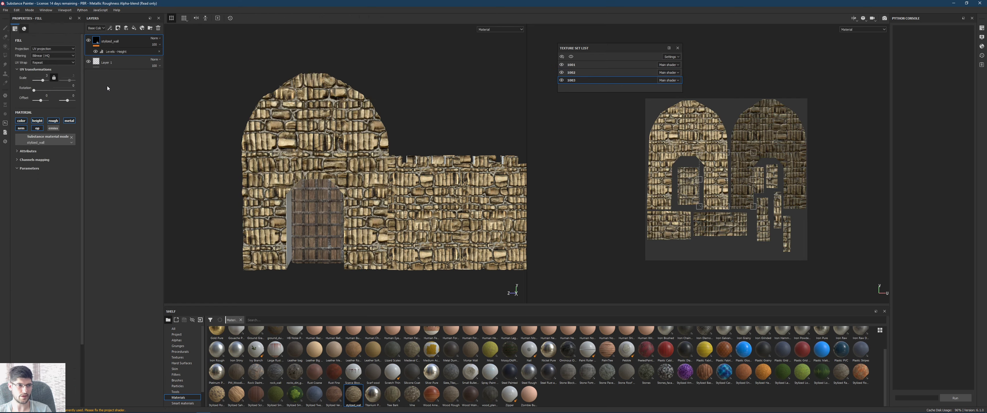
- Copy the stylized_wall layer from set 1003 into texture set 1001 and move it below the Castle Main Gate layer
{"action": "scroll", "coordinate": [364, 166], "scroll_direction": "up", "scroll_amount": 3}
{"action": "left_click_drag", "start_coordinate": [364, 166], "coordinate": [291, 180], "text": "alt"}
{"action": "scroll", "coordinate": [341, 154], "scroll_direction": "up", "scroll_amount": 4}
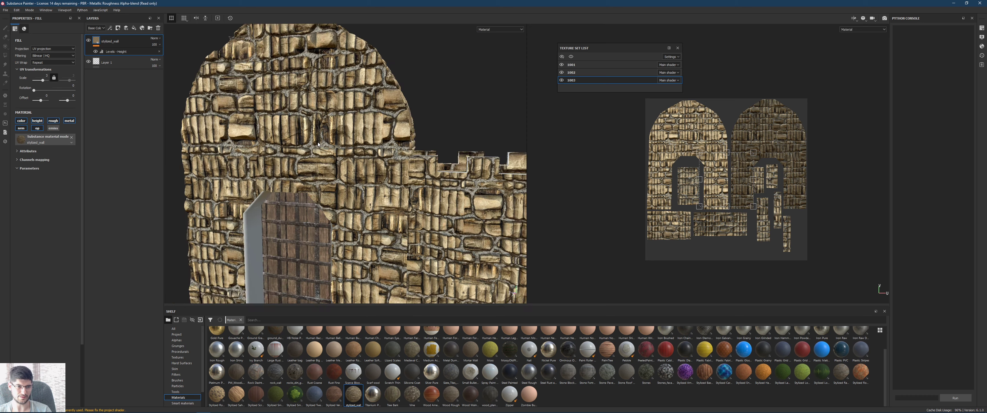
{"action": "left_click_drag", "start_coordinate": [358, 172], "coordinate": [379, 156], "text": "alt"}
{"action": "middle_click_drag", "start_coordinate": [379, 155], "coordinate": [377, 104], "text": "alt"}
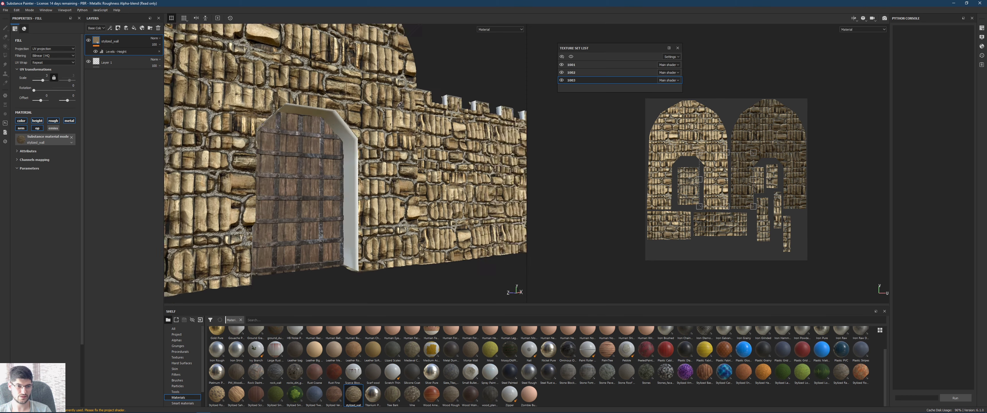
{"action": "left_click_drag", "start_coordinate": [377, 103], "coordinate": [363, 103], "text": "alt"}
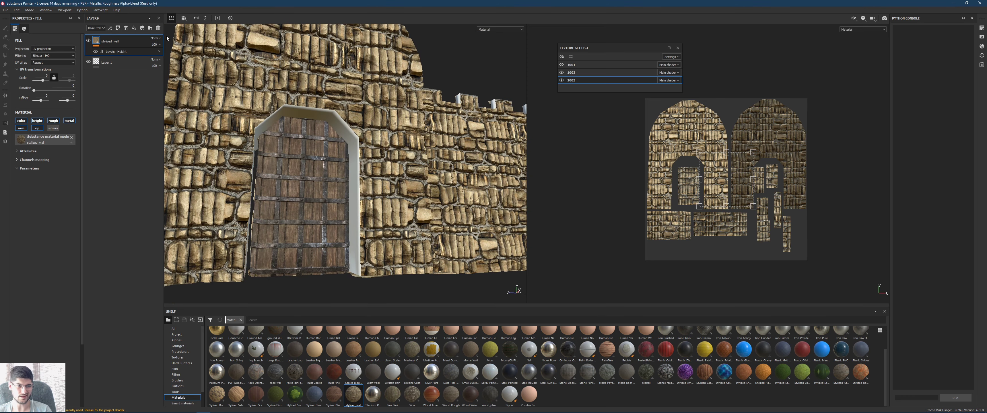
{"action": "right_click", "coordinate": [107, 39]}
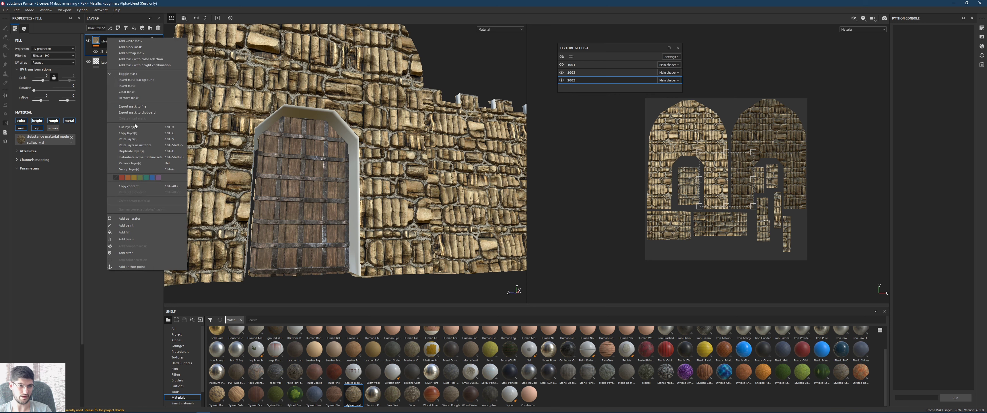
{"action": "left_click", "coordinate": [138, 135]}
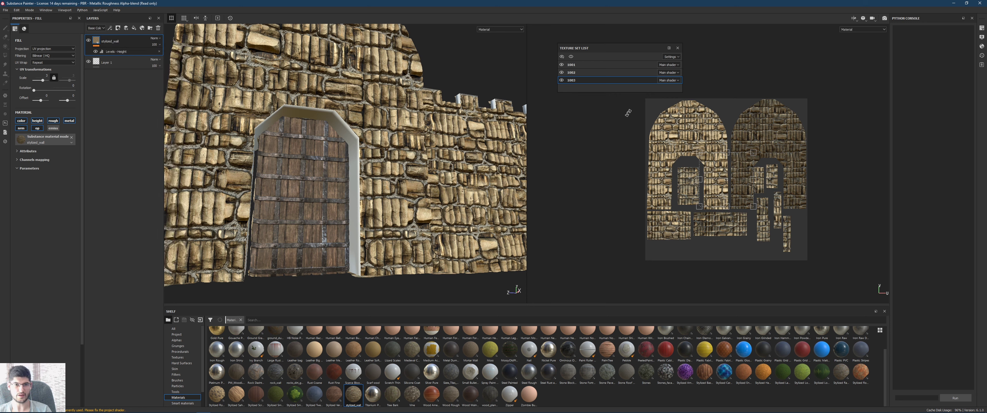
{"action": "left_click", "coordinate": [598, 64]}
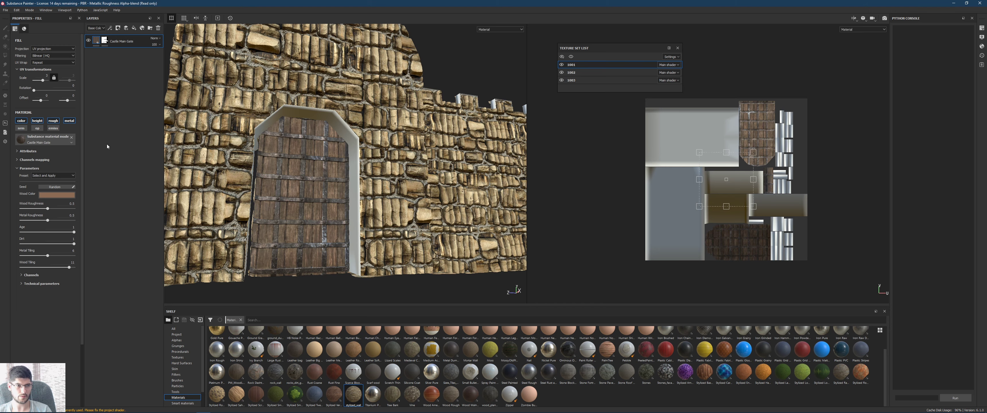
{"action": "key", "text": "ctrl+v"}
{"action": "left_click_drag", "start_coordinate": [412, 175], "coordinate": [323, 160], "text": "alt"}
{"action": "left_click_drag", "start_coordinate": [123, 41], "coordinate": [123, 75]}
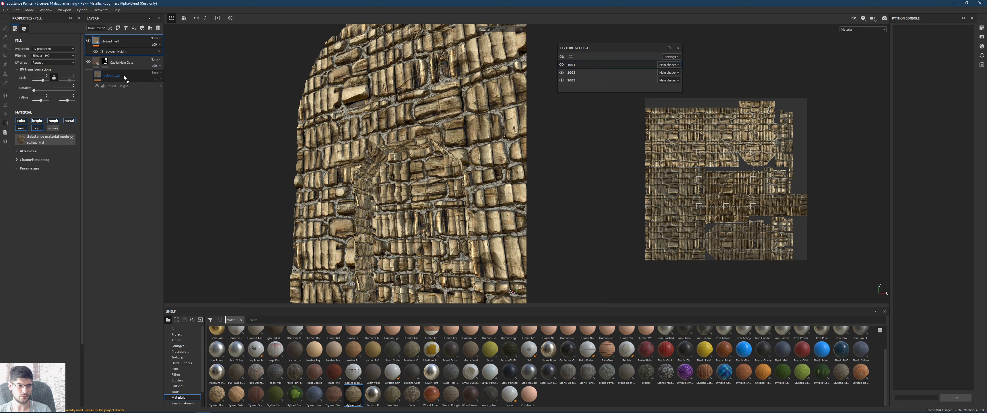
- Set the Castle Main Gate layer's blending mode to Replace for the Height channel
{"action": "left_click_drag", "start_coordinate": [447, 204], "coordinate": [382, 160], "text": "alt"}
{"action": "left_click_drag", "start_coordinate": [441, 96], "coordinate": [403, 179], "text": "alt"}
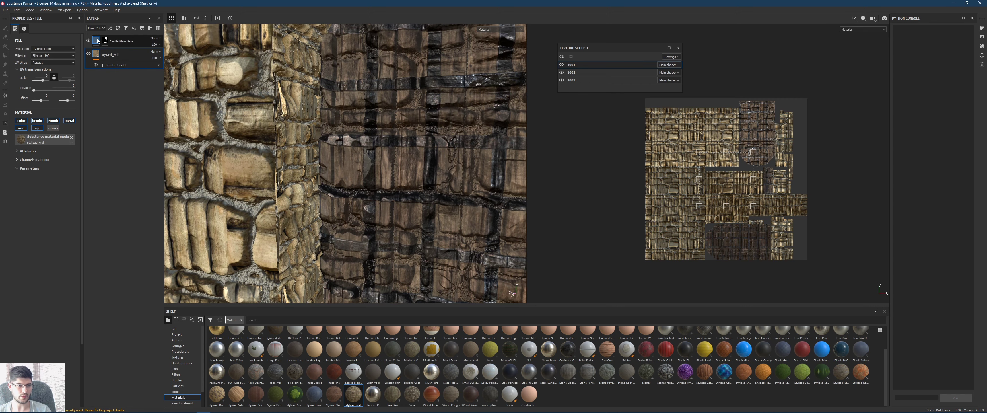
{"action": "left_click", "coordinate": [127, 41]}
{"action": "left_click", "coordinate": [96, 28]}
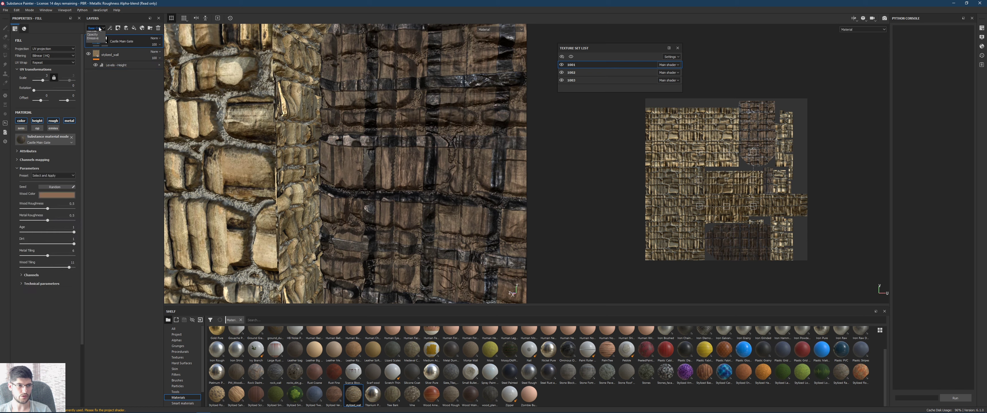
{"action": "left_click", "coordinate": [92, 38]}
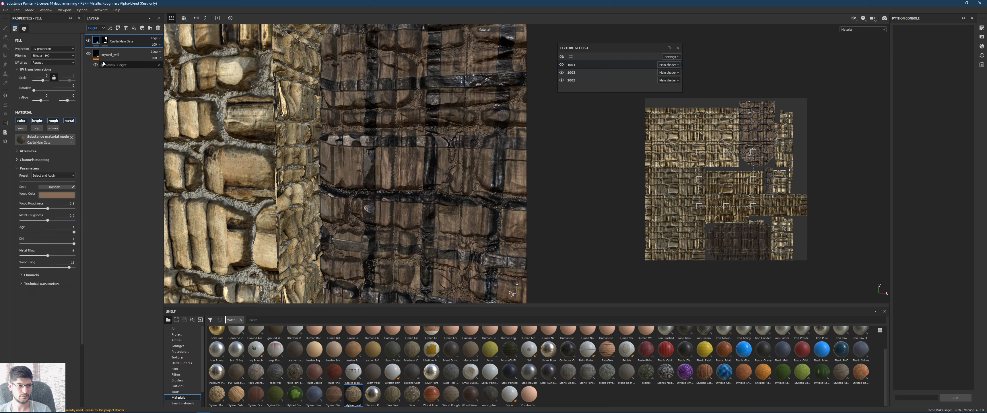
{"action": "left_click", "coordinate": [153, 39]}
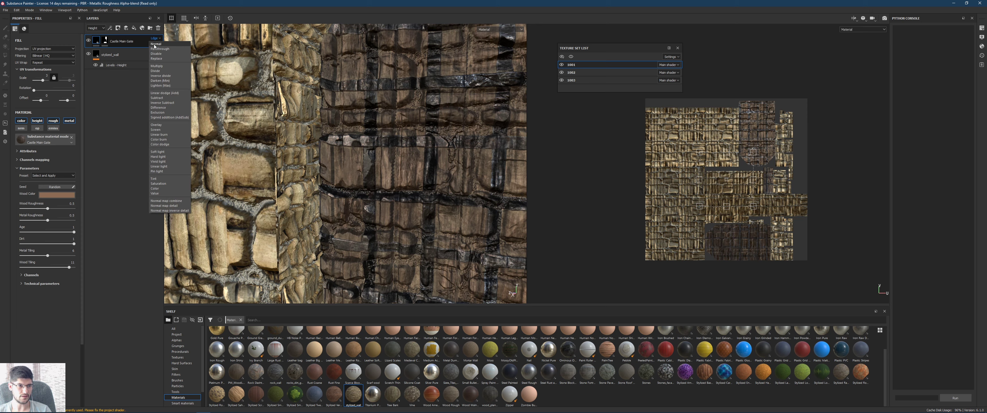
{"action": "left_click", "coordinate": [161, 56]}
{"action": "scroll", "coordinate": [391, 170], "scroll_direction": "down", "scroll_amount": 4}
{"action": "left_click_drag", "start_coordinate": [391, 170], "coordinate": [436, 182], "text": "alt"}
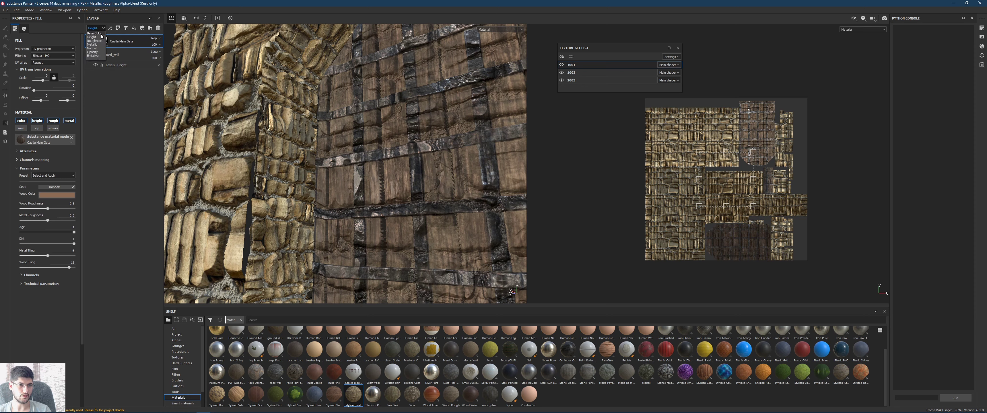
- Set the Castle Main Gate layer's blending mode to Replace for the Normal channel
{"action": "scroll", "coordinate": [101, 30], "scroll_direction": "down", "scroll_amount": 3}
{"action": "left_click", "coordinate": [153, 39]}
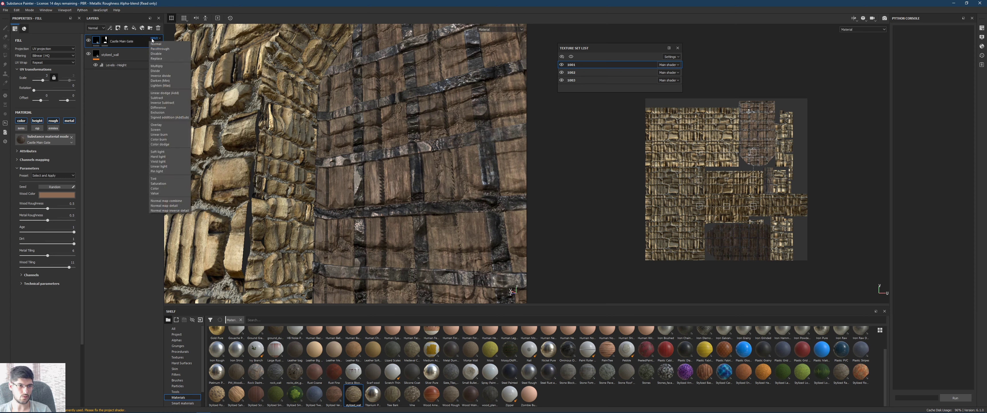
{"action": "left_click", "coordinate": [157, 58]}
{"action": "left_click_drag", "start_coordinate": [408, 179], "coordinate": [368, 153], "text": "alt"}
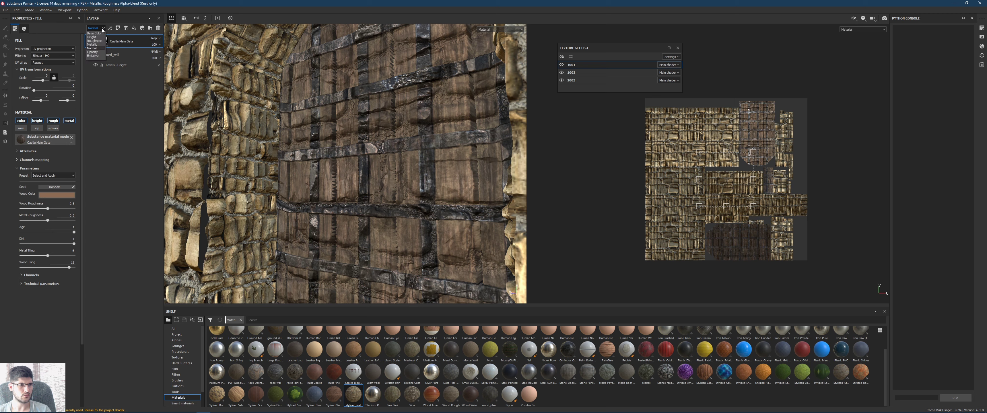
- Switch the stylized_wall layer's normal channel off and on repeatedly to compare its effect on the gate surface
{"action": "left_click", "coordinate": [102, 37]}
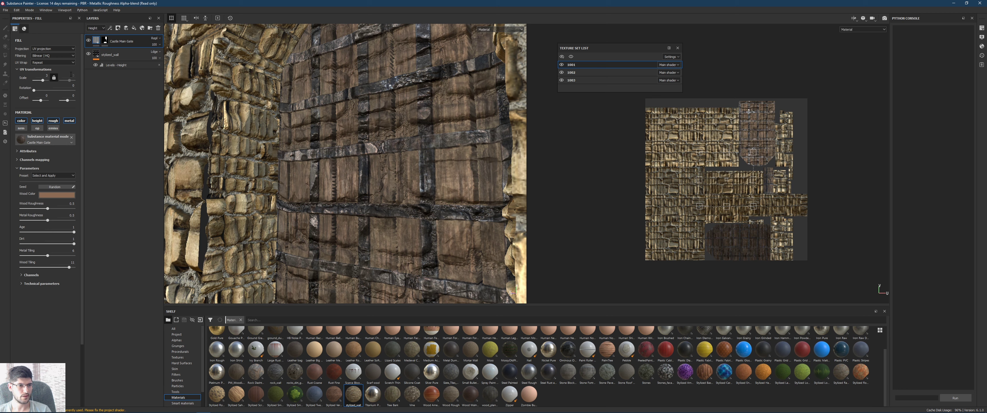
{"action": "left_click", "coordinate": [122, 55]}
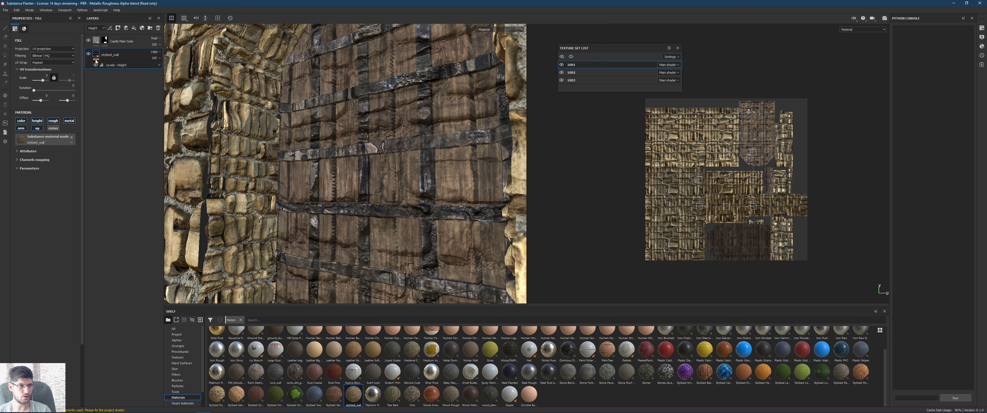
{"action": "left_click", "coordinate": [23, 129]}
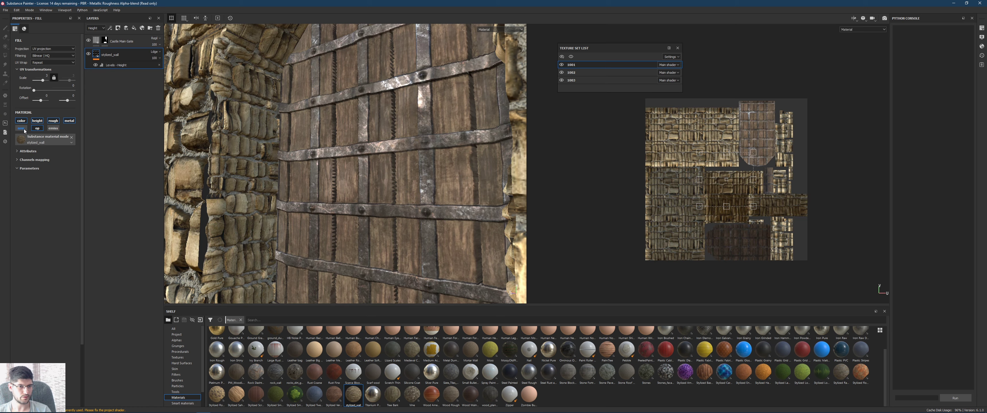
{"action": "left_click", "coordinate": [23, 129]}
{"action": "left_click", "coordinate": [24, 129]}
{"action": "left_click", "coordinate": [24, 129]}
{"action": "left_click", "coordinate": [24, 129]}
{"action": "left_click", "coordinate": [24, 129]}
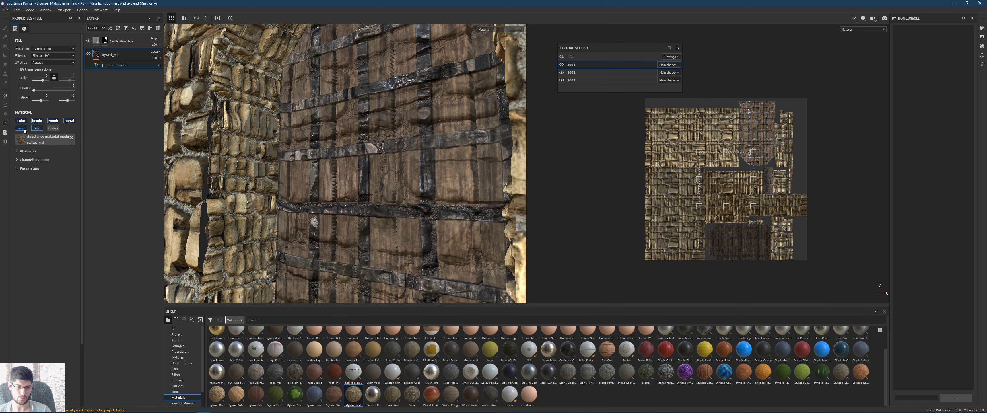
{"action": "mouse_move", "coordinate": [325, 134]}
{"action": "left_mouse_down", "text": "alt"}
{"action": "mouse_move", "coordinate": [264, 141]}
{"action": "mouse_move", "coordinate": [327, 145]}
{"action": "left_mouse_up", "text": "alt"}
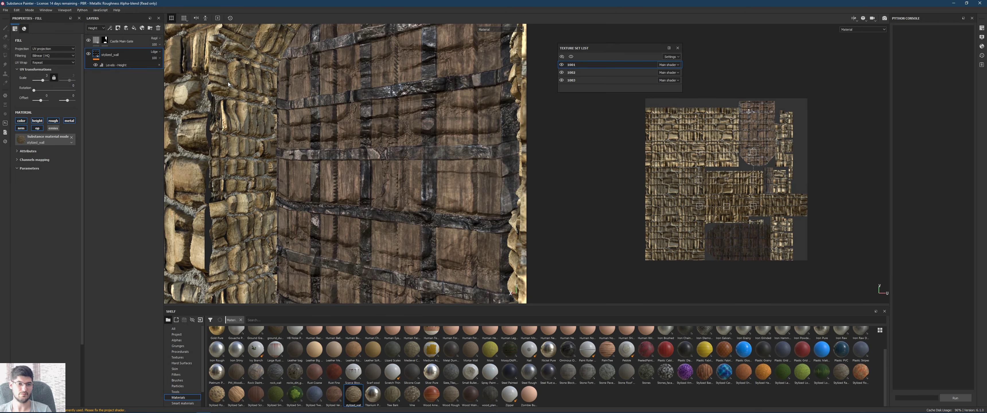
- Add a white mask to the stylized_wall layer in texture set 1001
{"action": "right_click", "coordinate": [95, 56]}
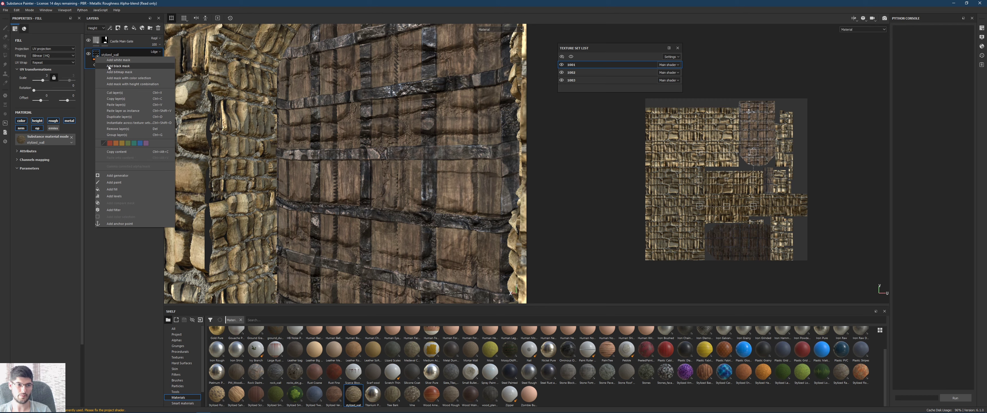
{"action": "left_click", "coordinate": [108, 68]}
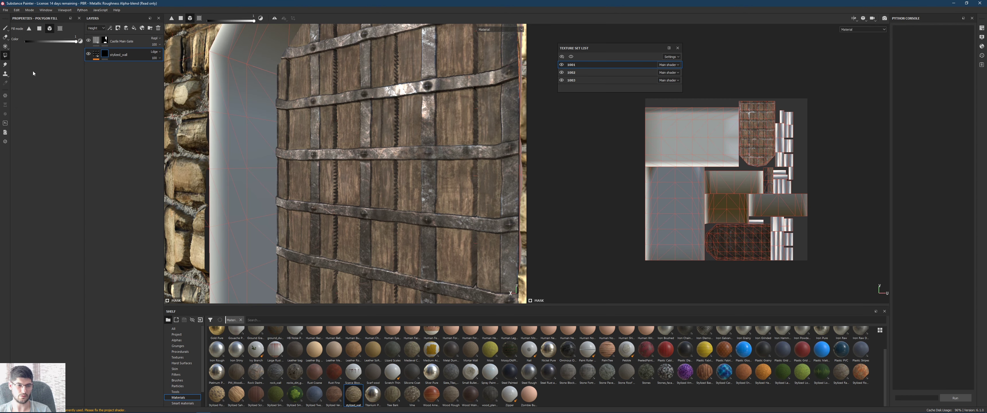
{"action": "right_click", "coordinate": [104, 55]}
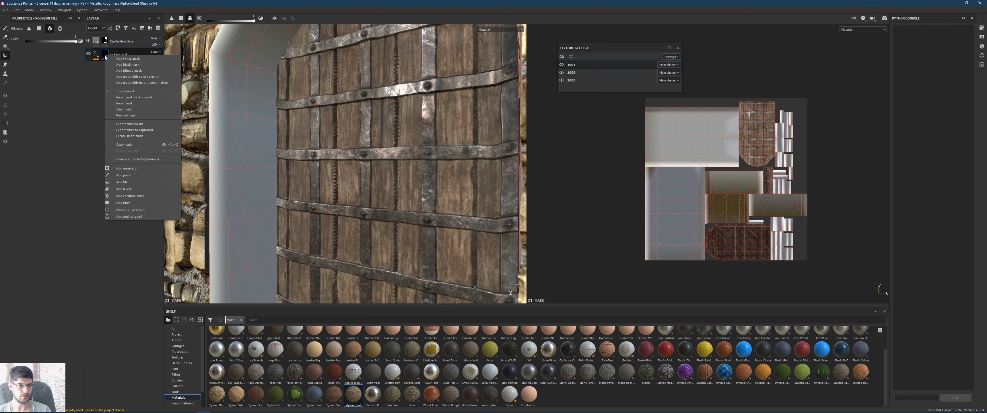
{"action": "left_click", "coordinate": [117, 64]}
{"action": "scroll", "coordinate": [302, 169], "scroll_direction": "down", "scroll_amount": 3}
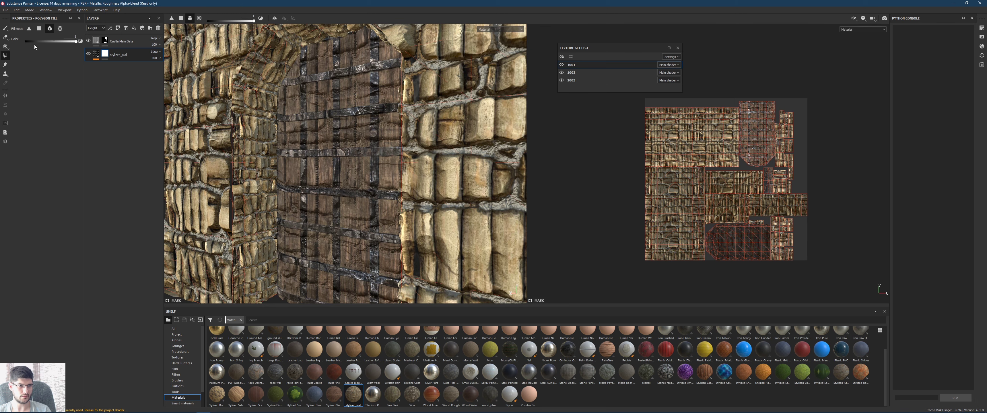
- Mask the gate out of the stylized_wall layer by filling the gate's faces with black using Polygon Fill
{"action": "left_click_drag", "start_coordinate": [333, 172], "coordinate": [312, 151], "text": "alt+shift"}
{"action": "key", "text": "x"}
{"action": "left_click", "coordinate": [334, 167]}
{"action": "scroll", "coordinate": [312, 151], "scroll_direction": "down", "scroll_amount": 1}
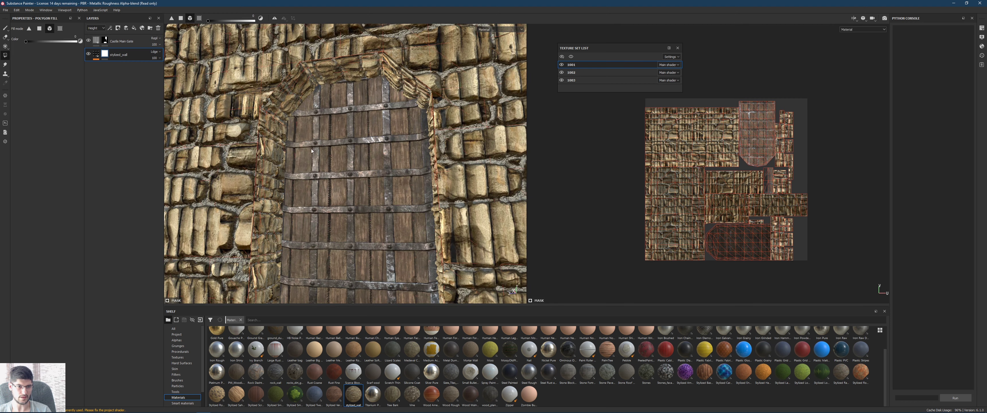
- Turn off the mesh wireframe in the display settings
{"action": "scroll", "coordinate": [358, 176], "scroll_direction": "down", "scroll_amount": 5}
{"action": "left_click_drag", "start_coordinate": [357, 176], "coordinate": [494, 168], "text": "alt"}
{"action": "scroll", "coordinate": [495, 169], "scroll_direction": "up", "scroll_amount": 2}
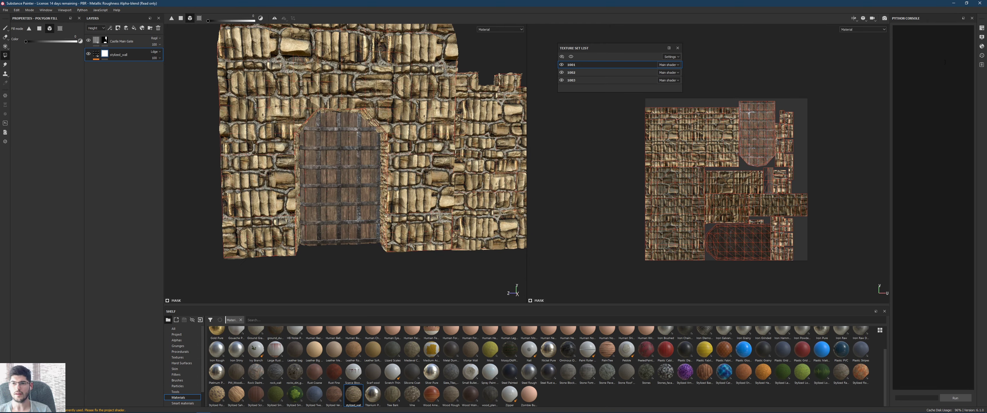
{"action": "left_click", "coordinate": [982, 37]}
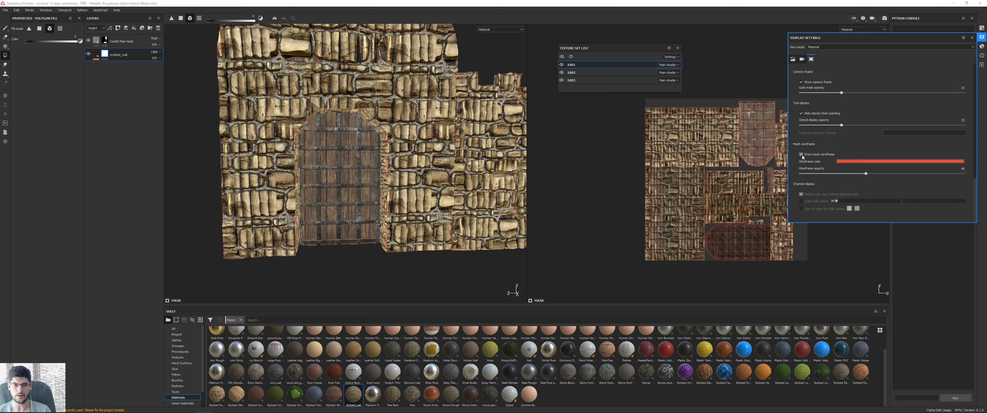
{"action": "scroll", "coordinate": [290, 153], "scroll_direction": "down", "scroll_amount": 2}
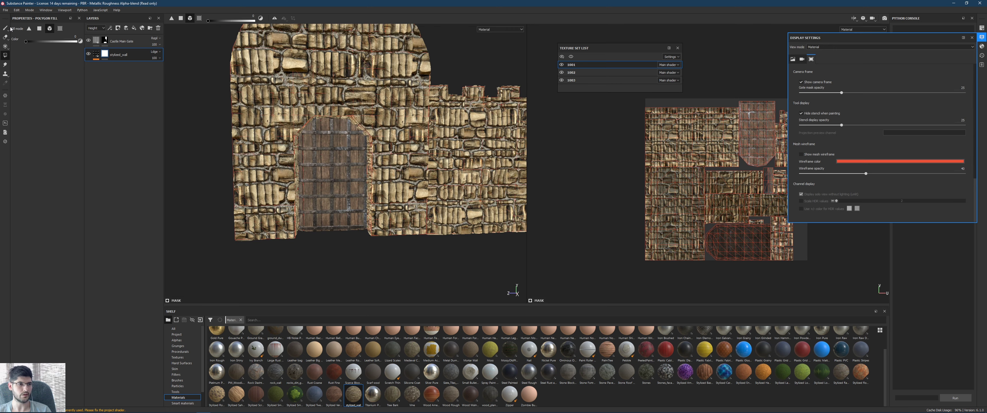
- Switch to the Paint tool and examine the wall relief along the gatehouse's curved top and edges
{"action": "left_click", "coordinate": [5, 29]}
{"action": "left_click_drag", "start_coordinate": [333, 199], "coordinate": [384, 245], "text": "alt"}
{"action": "left_click_drag", "start_coordinate": [336, 133], "coordinate": [332, 164], "text": "alt"}
{"action": "middle_click_drag", "start_coordinate": [331, 165], "coordinate": [320, 236], "text": "alt"}
{"action": "left_click_drag", "start_coordinate": [320, 191], "coordinate": [326, 230], "text": "alt"}
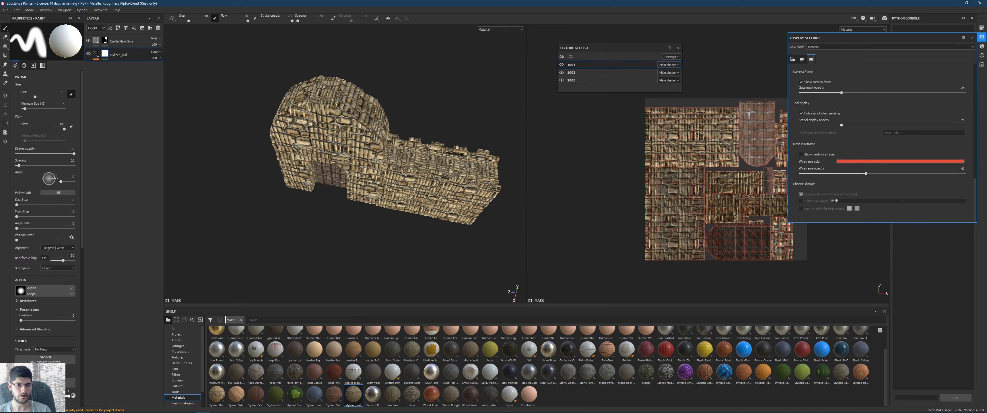
{"action": "scroll", "coordinate": [337, 184], "scroll_direction": "up", "scroll_amount": 3}
{"action": "scroll", "coordinate": [337, 184], "scroll_direction": "up", "scroll_amount": 2}
{"action": "left_click_drag", "start_coordinate": [375, 153], "coordinate": [283, 99], "text": "alt"}
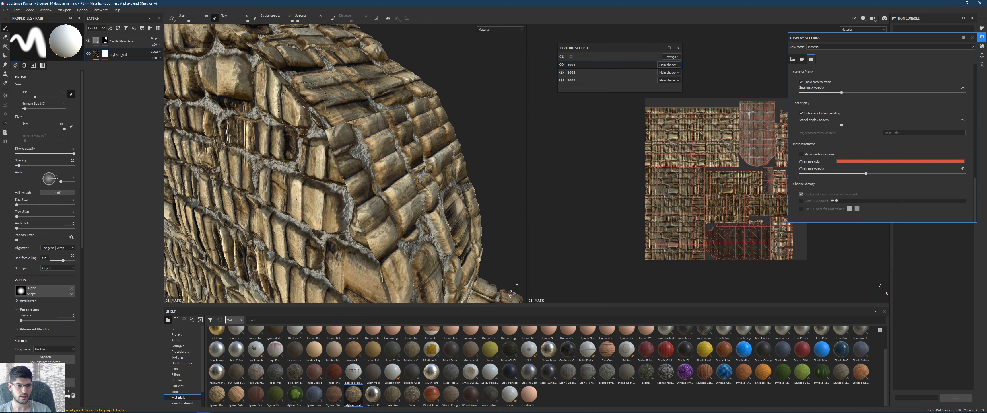
{"action": "scroll", "coordinate": [283, 99], "scroll_direction": "up", "scroll_amount": 2}
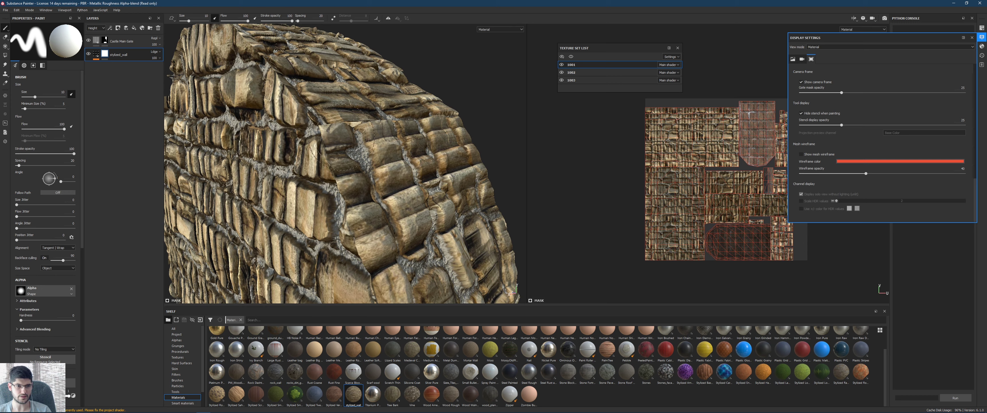
{"action": "mouse_move", "coordinate": [392, 122]}
{"action": "left_mouse_down", "text": "alt"}
{"action": "mouse_move", "coordinate": [437, 69]}
{"action": "mouse_move", "coordinate": [238, 93]}
{"action": "mouse_move", "coordinate": [252, 122]}
{"action": "mouse_move", "coordinate": [291, 90]}
{"action": "mouse_move", "coordinate": [345, 103]}
{"action": "left_mouse_up", "text": "alt"}
{"action": "scroll", "coordinate": [437, 69], "scroll_direction": "up", "scroll_amount": 4}
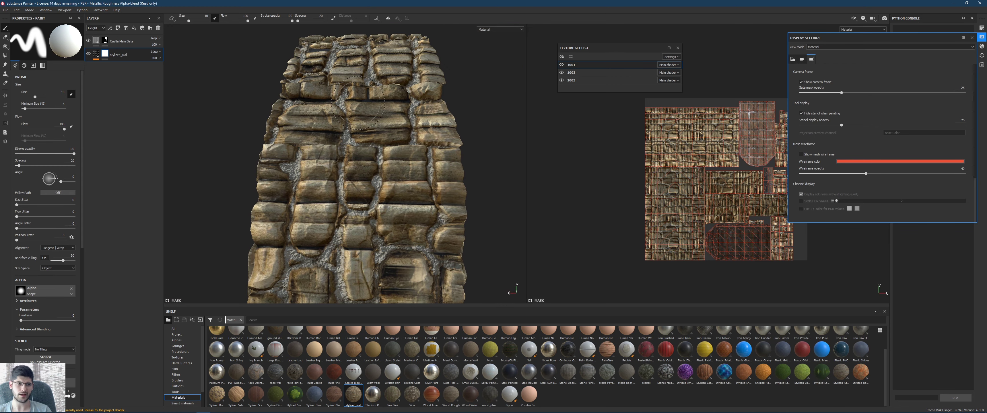
{"action": "left_click_drag", "start_coordinate": [374, 115], "coordinate": [459, 117], "text": "alt"}
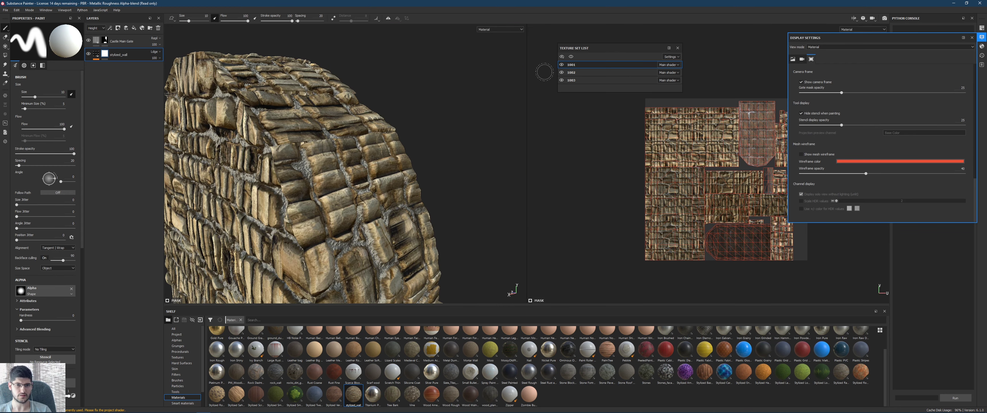
- Duplicate the stylized_wall layer in texture set 1003
{"action": "left_click", "coordinate": [567, 80]}
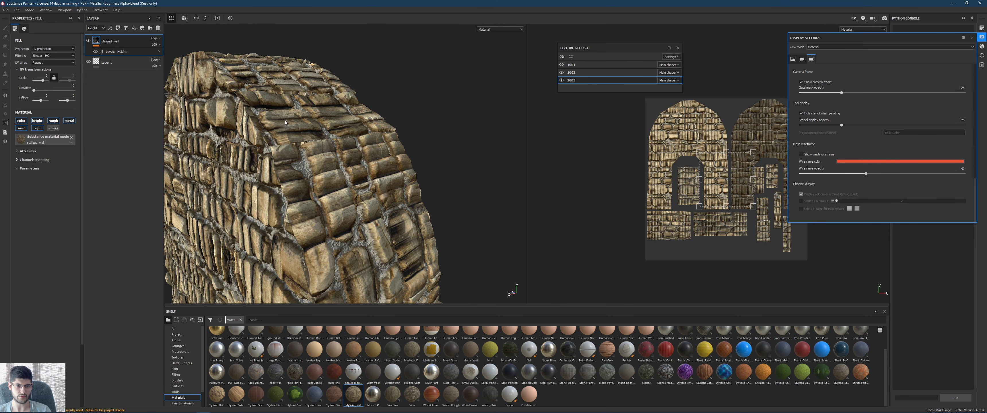
{"action": "left_click_drag", "start_coordinate": [286, 122], "coordinate": [459, 129], "text": "alt"}
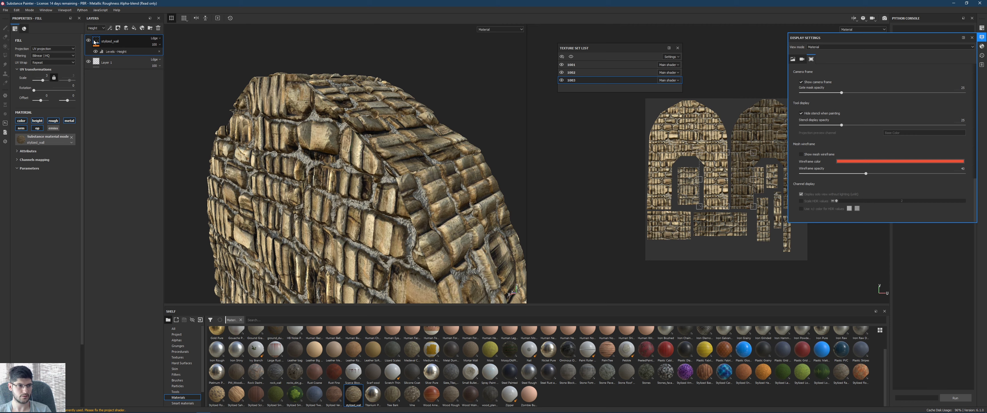
{"action": "key", "text": "ctrl+d"}
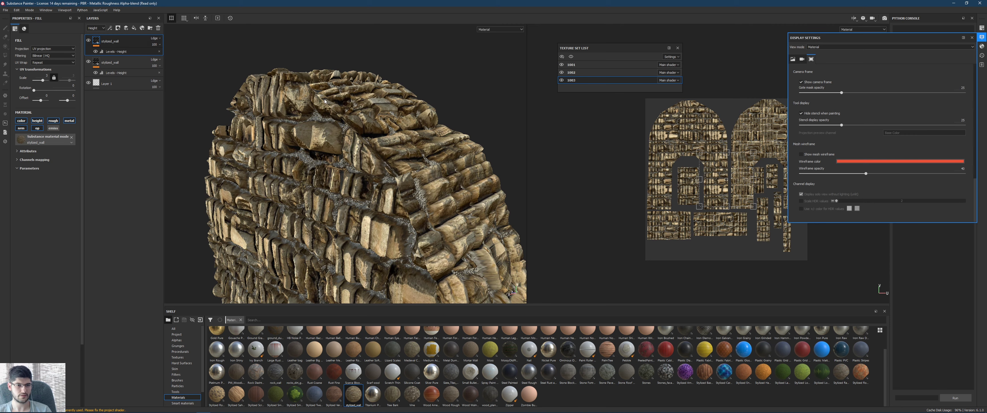
{"action": "left_click", "coordinate": [111, 52]}
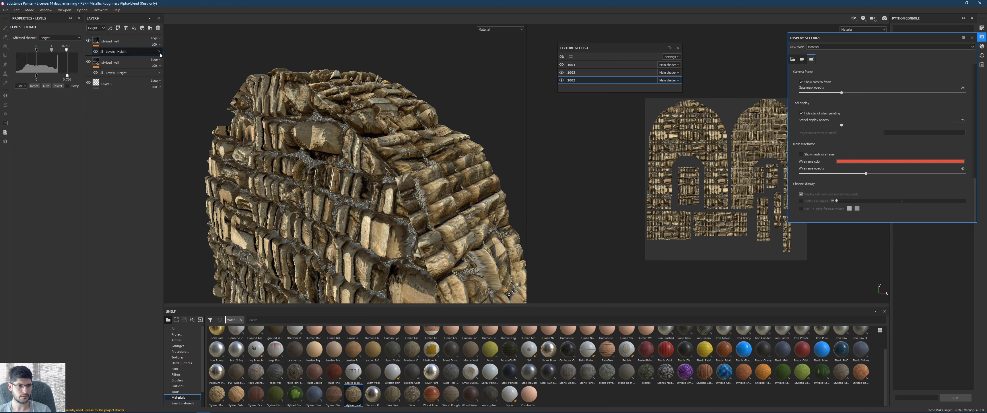
{"action": "key", "text": "Delete"}
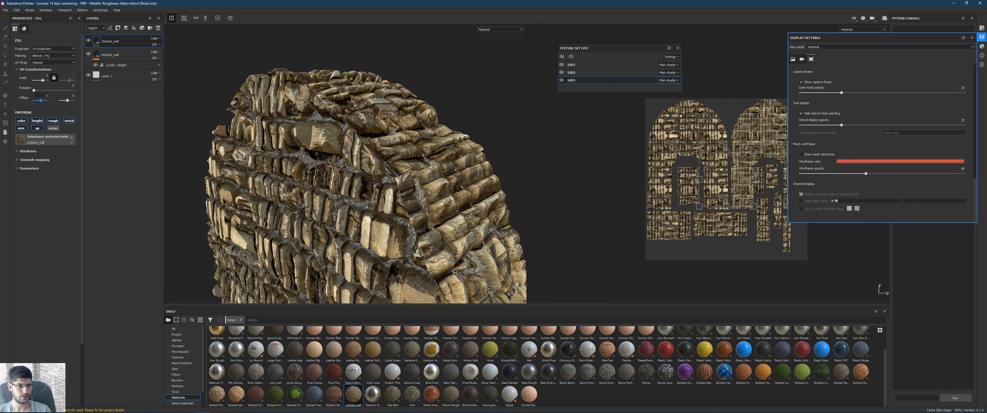
{"action": "key", "text": "ctrl+z"}
- Add a black mask to the upper stylized_wall layer in texture set 1003
{"action": "left_click_drag", "start_coordinate": [373, 113], "coordinate": [333, 136], "text": "alt"}
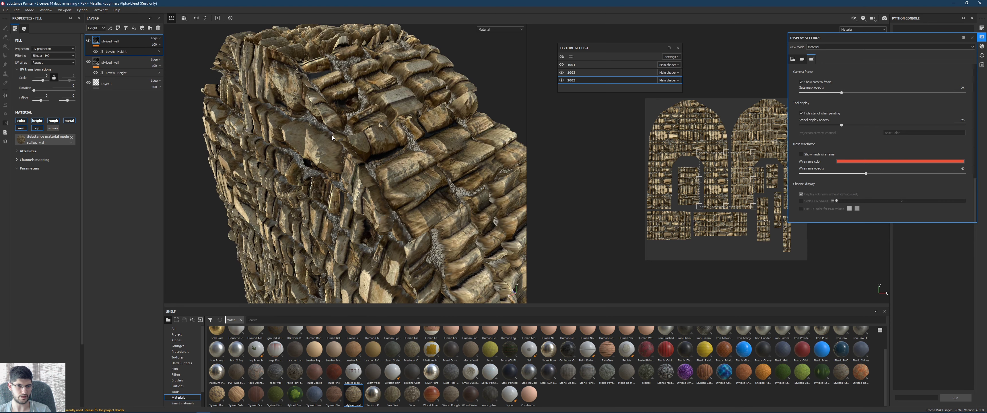
{"action": "right_click", "coordinate": [97, 42]}
{"action": "left_click", "coordinate": [108, 47]}
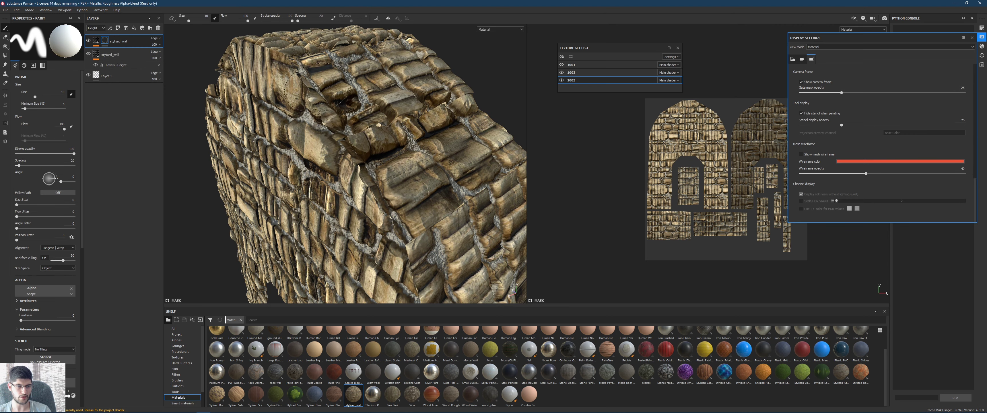
- Adjust the upper stylized_wall layer's Height levels, setting the input white point to maximum, the input black point near zero and a narrower output range
{"action": "left_click", "coordinate": [96, 42]}
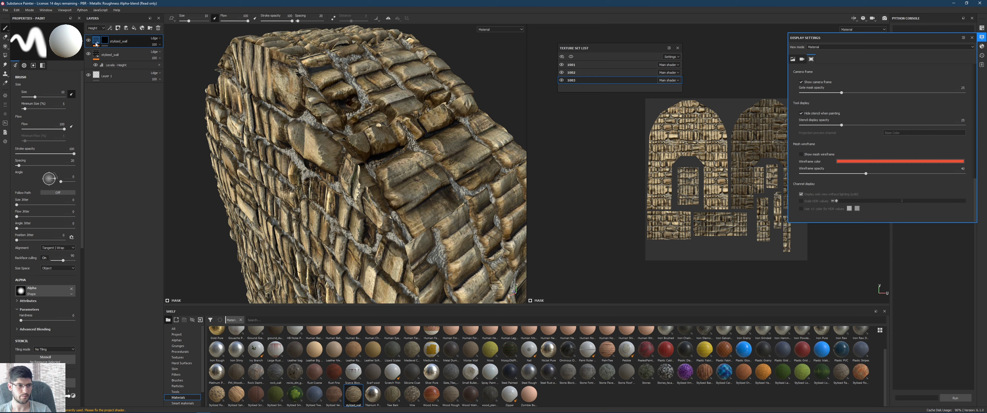
{"action": "left_click", "coordinate": [96, 45]}
{"action": "left_click", "coordinate": [111, 51]}
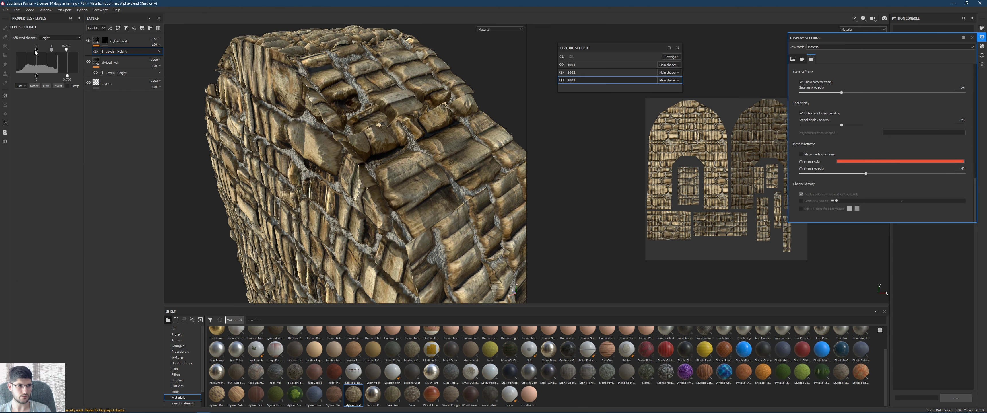
{"action": "left_click_drag", "start_coordinate": [38, 52], "coordinate": [9, 53]}
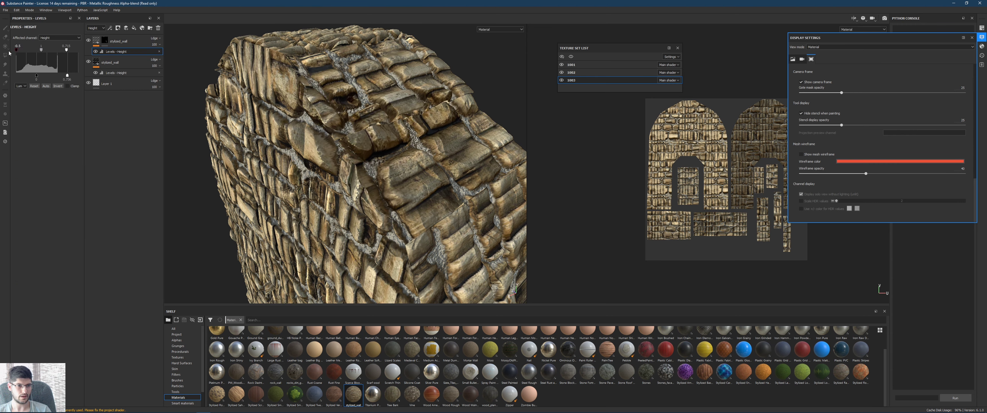
{"action": "left_click_drag", "start_coordinate": [38, 75], "coordinate": [34, 80]}
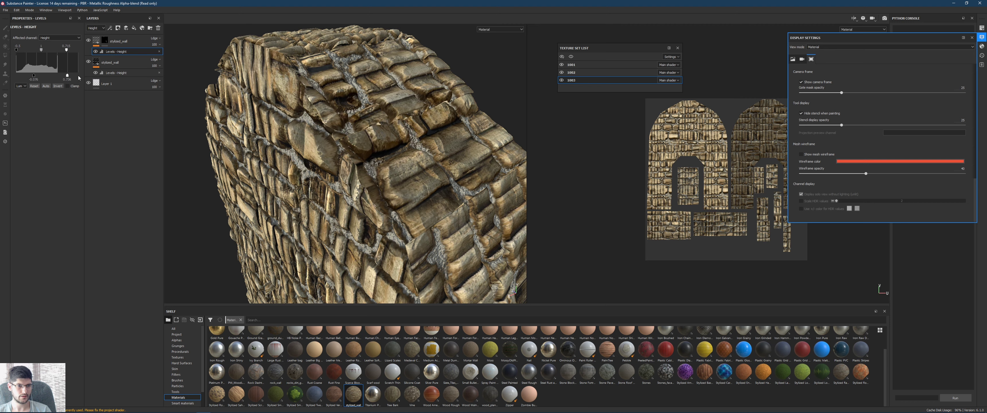
{"action": "left_click_drag", "start_coordinate": [336, 119], "coordinate": [365, 127], "text": "alt"}
{"action": "mouse_move", "coordinate": [70, 51]}
{"action": "left_mouse_down"}
{"action": "mouse_move", "coordinate": [59, 57]}
{"action": "mouse_move", "coordinate": [69, 61]}
{"action": "left_mouse_up"}
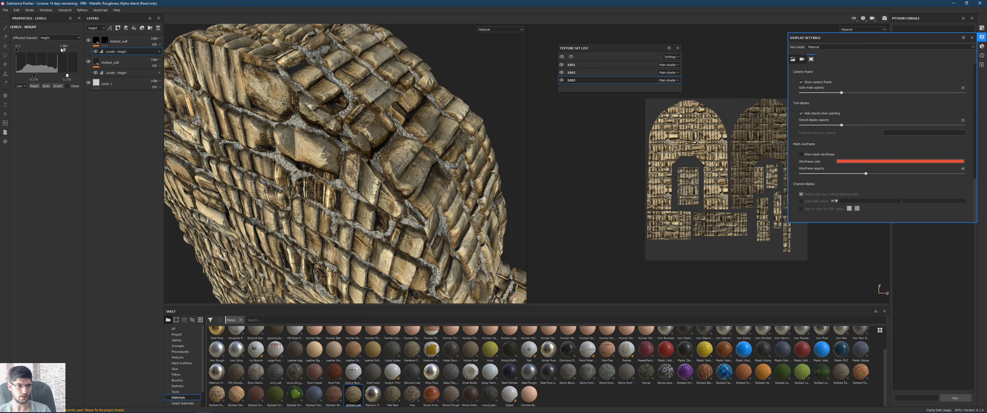
{"action": "left_click_drag", "start_coordinate": [63, 49], "coordinate": [78, 49]}
{"action": "key", "text": "f"}
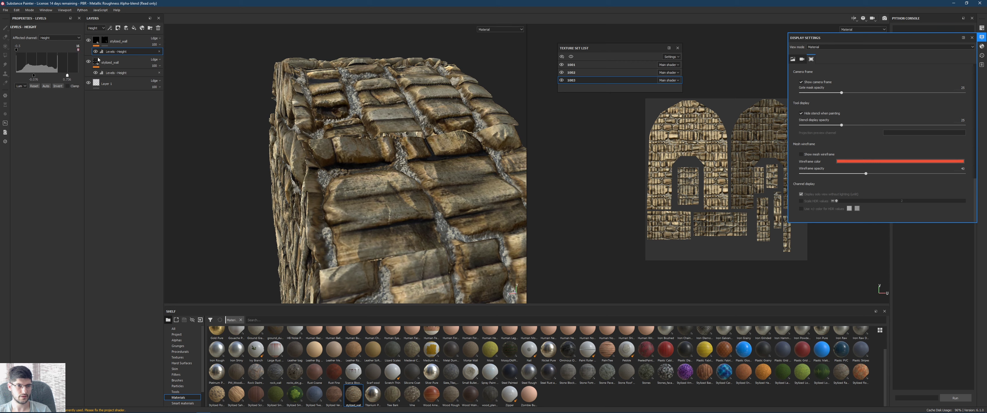
{"action": "left_click_drag", "start_coordinate": [32, 50], "coordinate": [41, 81]}
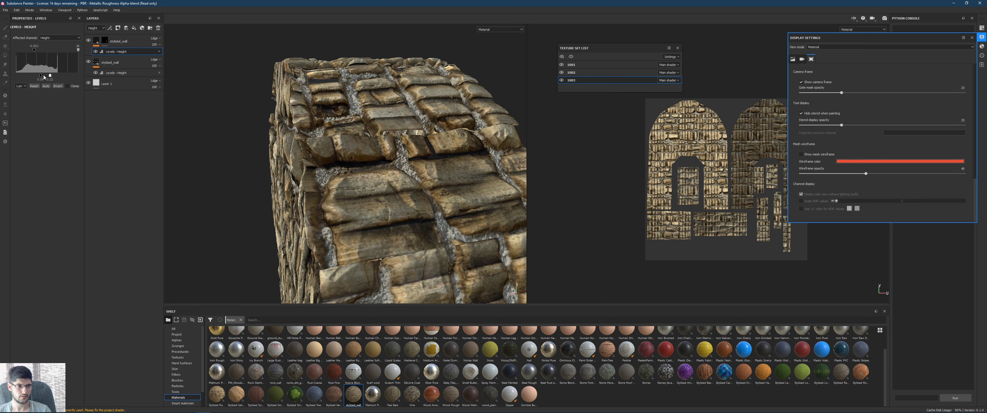
{"action": "left_click_drag", "start_coordinate": [40, 75], "coordinate": [36, 76]}
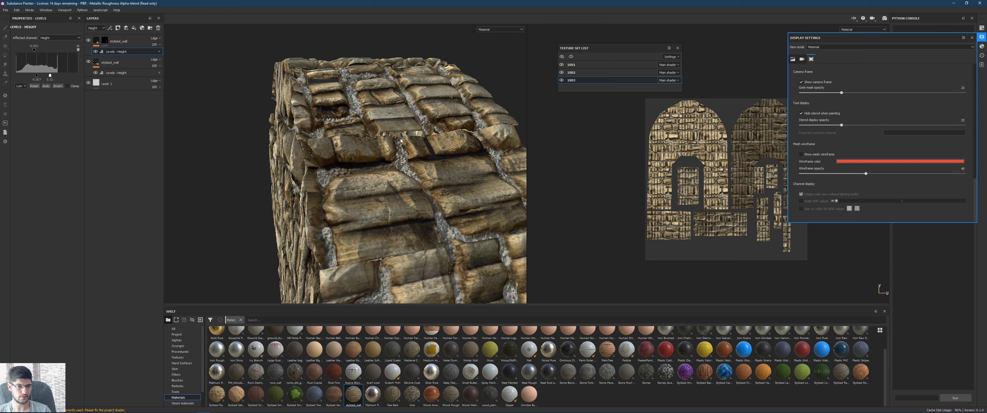
{"action": "left_click", "coordinate": [108, 43]}
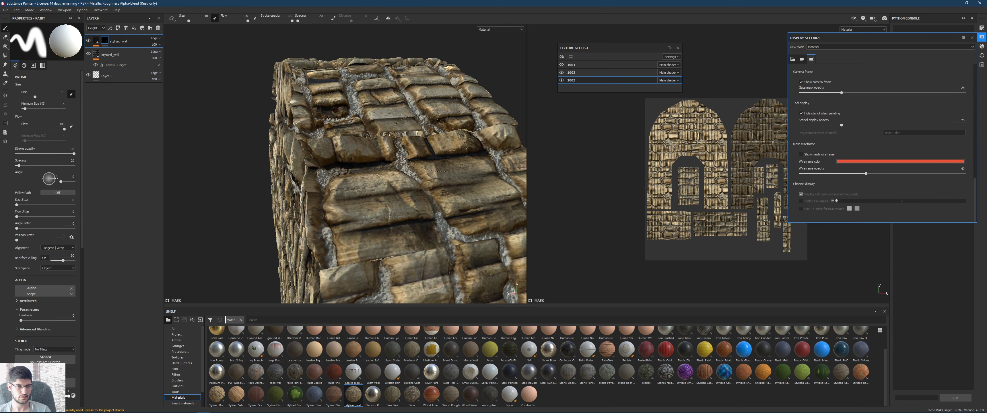
{"action": "left_click_drag", "start_coordinate": [421, 146], "coordinate": [410, 129], "text": "alt"}
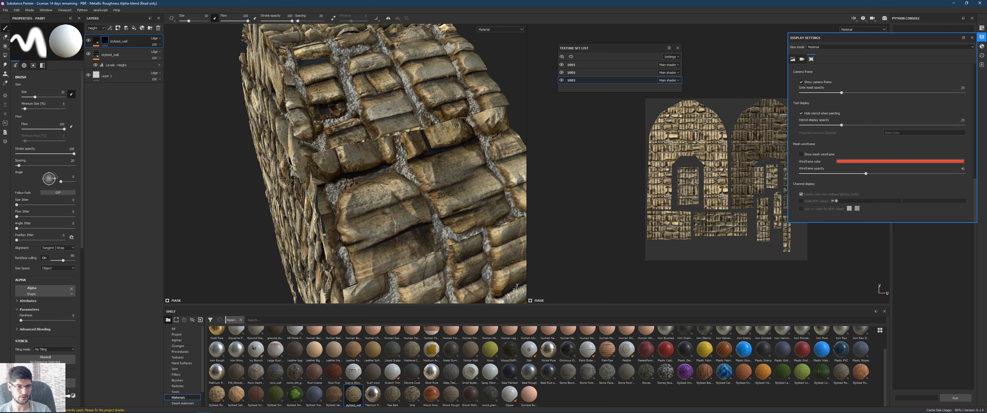
{"action": "left_click_drag", "start_coordinate": [295, 111], "coordinate": [269, 92], "text": "alt"}
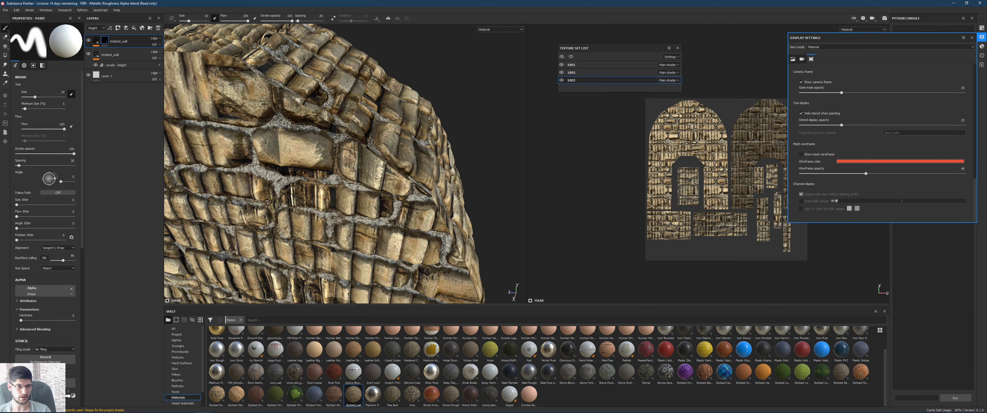
{"action": "left_click_drag", "start_coordinate": [309, 111], "coordinate": [306, 109], "text": "alt"}
{"action": "key", "text": "ctrl+z"}
{"action": "key", "text": "ctrl+z"}
{"action": "key", "text": "ctrl+z"}
{"action": "key", "text": "ctrl+z"}
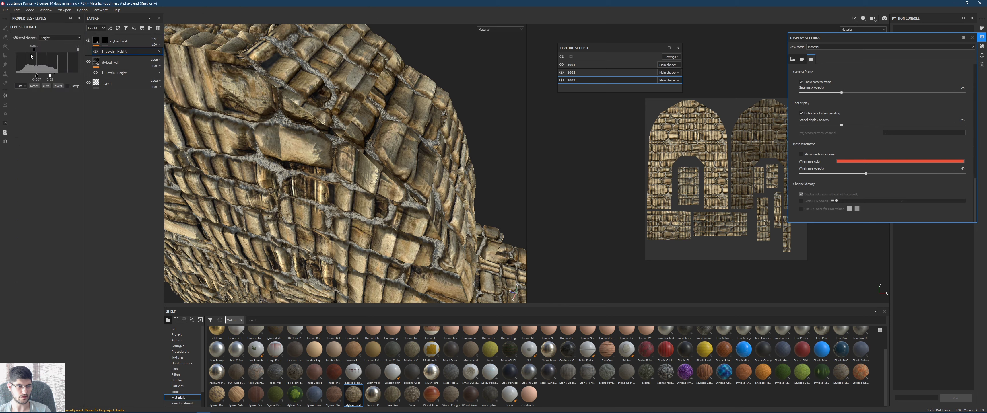
- Raise the input black point and widen the output range in the upper stylized_wall layer's Height levels
{"action": "left_click_drag", "start_coordinate": [49, 54], "coordinate": [49, 55]}
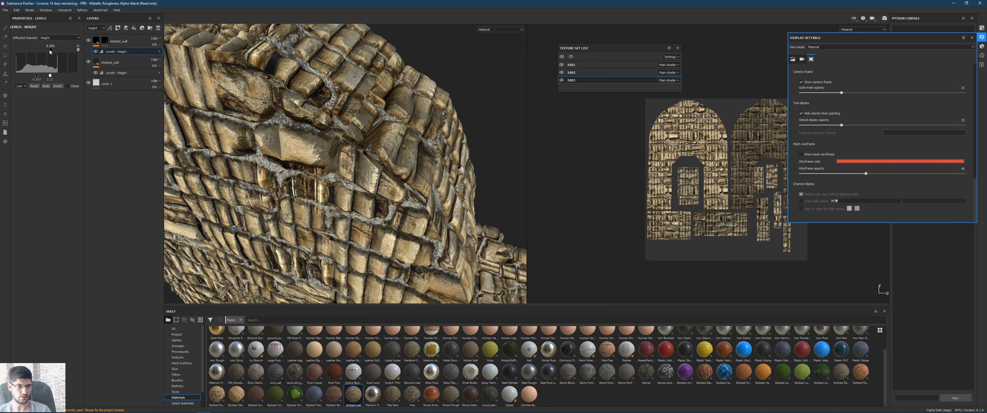
{"action": "left_click_drag", "start_coordinate": [50, 50], "coordinate": [46, 50]}
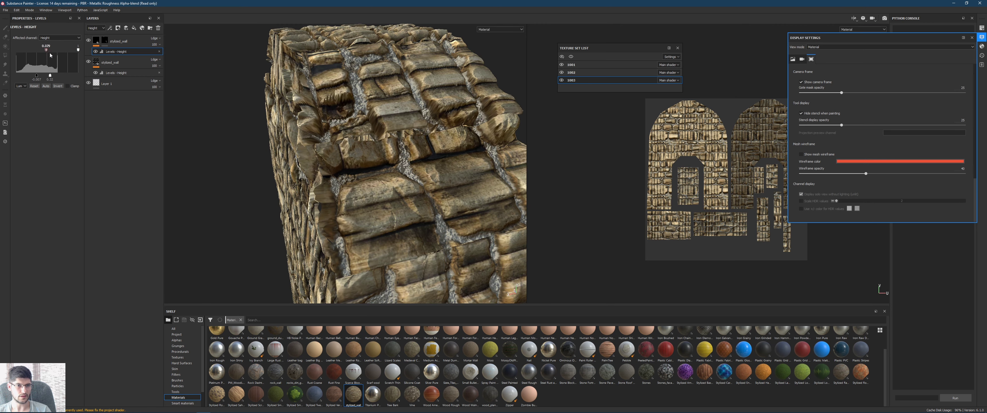
{"action": "mouse_move", "coordinate": [52, 77]}
{"action": "left_mouse_down"}
{"action": "mouse_move", "coordinate": [19, 78]}
{"action": "mouse_move", "coordinate": [68, 75]}
{"action": "left_mouse_up"}
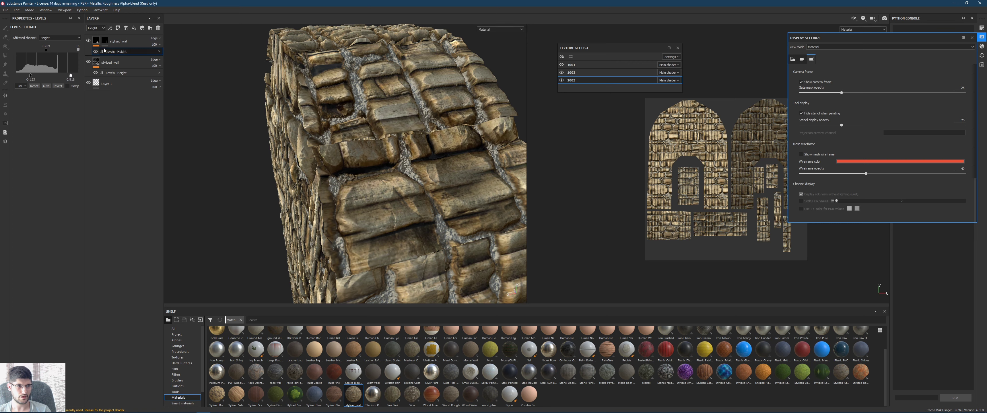
- Set the Height blending mode of the upper stylized_wall layer in texture set 1003 to Replace
{"action": "left_click", "coordinate": [154, 39]}
{"action": "left_click", "coordinate": [154, 39]}
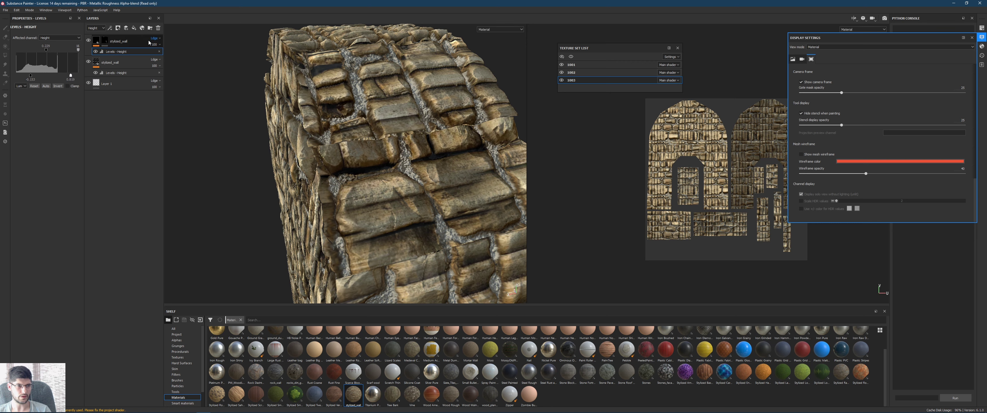
{"action": "left_click", "coordinate": [97, 28]}
{"action": "left_click", "coordinate": [154, 38]}
{"action": "left_click", "coordinate": [161, 46]}
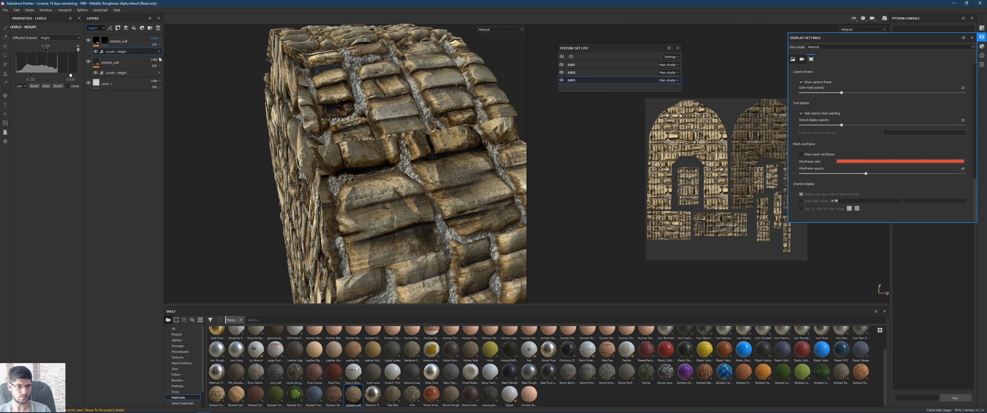
- Shift the input midpoint and raise the output black point in the upper stylized_wall layer's Height levels
{"action": "mouse_move", "coordinate": [331, 107]}
{"action": "left_mouse_down", "text": "alt"}
{"action": "mouse_move", "coordinate": [370, 85]}
{"action": "mouse_move", "coordinate": [333, 100]}
{"action": "left_mouse_up", "text": "alt"}
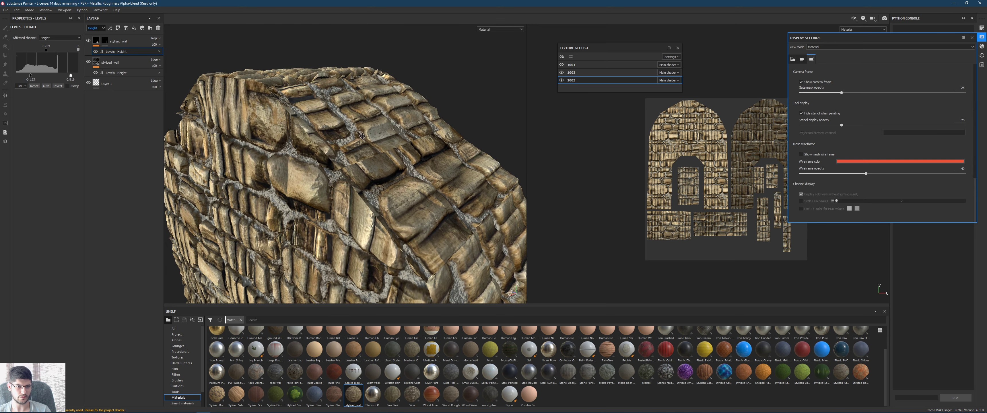
{"action": "left_click_drag", "start_coordinate": [47, 47], "coordinate": [66, 53]}
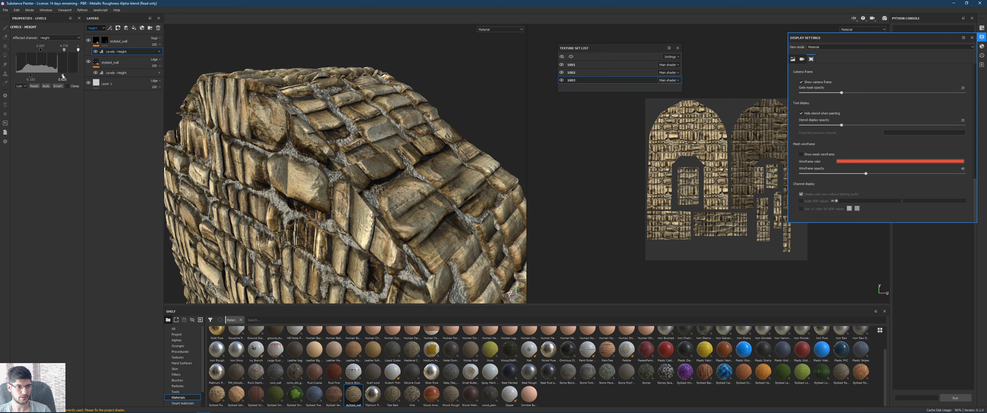
{"action": "left_click_drag", "start_coordinate": [70, 79], "coordinate": [52, 82]}
- Paint white into the upper stylized_wall layer's mask to raise individual stones on the arch and beside the gate
{"action": "scroll", "coordinate": [379, 93], "scroll_direction": "up", "scroll_amount": 3}
{"action": "left_click_drag", "start_coordinate": [382, 94], "coordinate": [378, 111], "text": "alt"}
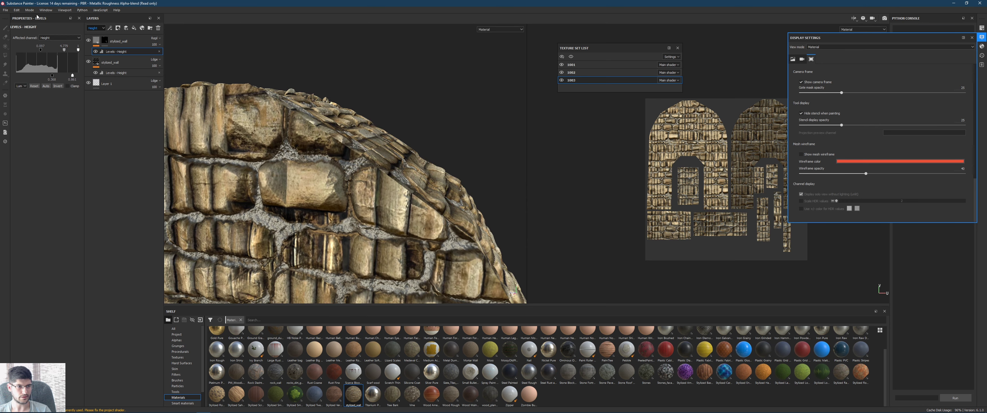
{"action": "left_click", "coordinate": [107, 44]}
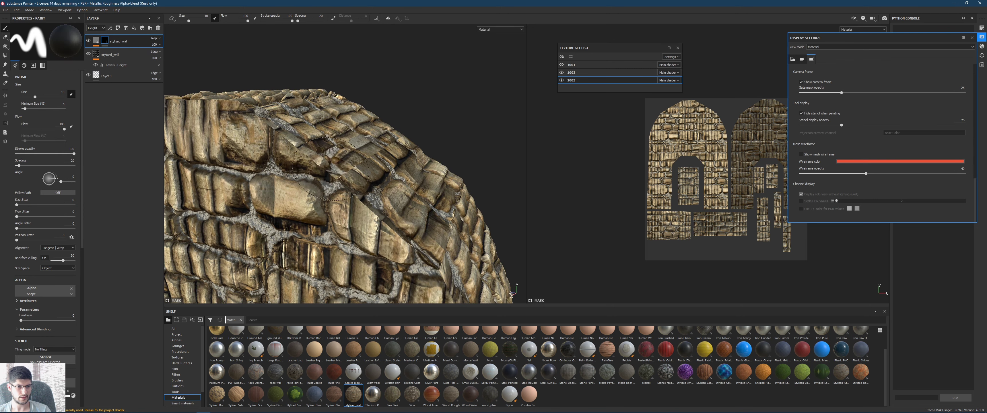
{"action": "mouse_move", "coordinate": [331, 169]}
{"action": "left_mouse_down"}
{"action": "mouse_move", "coordinate": [278, 147]}
{"action": "mouse_move", "coordinate": [367, 200]}
{"action": "mouse_move", "coordinate": [410, 259]}
{"action": "mouse_move", "coordinate": [323, 182]}
{"action": "mouse_move", "coordinate": [237, 135]}
{"action": "left_mouse_up"}
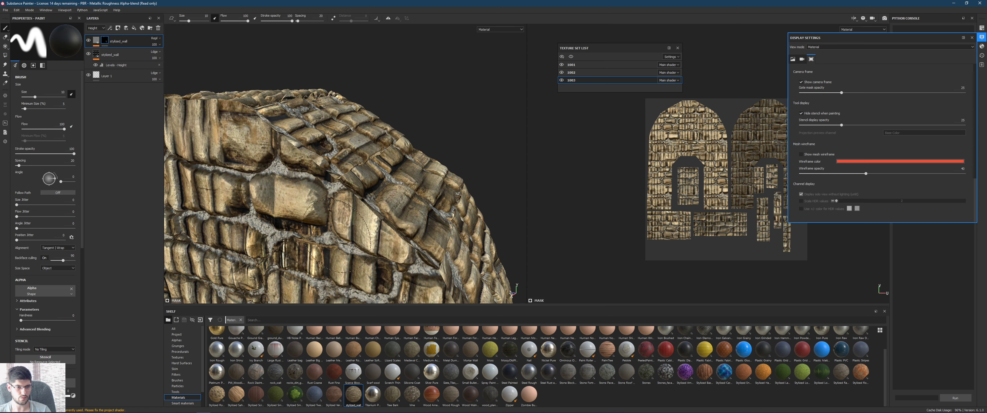
{"action": "mouse_move", "coordinate": [336, 234]}
{"action": "left_mouse_down", "text": "alt"}
{"action": "mouse_move", "coordinate": [346, 179]}
{"action": "mouse_move", "coordinate": [254, 95]}
{"action": "mouse_move", "coordinate": [282, 102]}
{"action": "left_mouse_up", "text": "alt"}
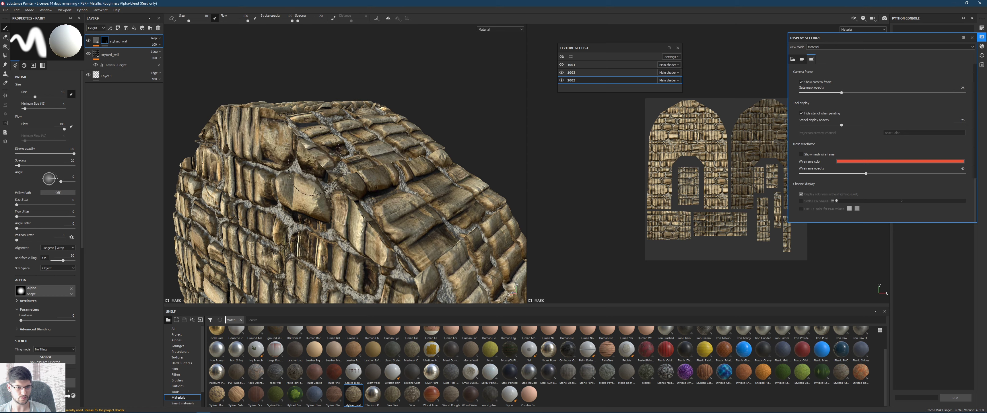
{"action": "left_click_drag", "start_coordinate": [361, 226], "coordinate": [261, 201], "text": "alt"}
{"action": "middle_click_drag", "start_coordinate": [260, 201], "coordinate": [358, 173], "text": "alt"}
{"action": "left_click_drag", "start_coordinate": [358, 173], "coordinate": [329, 177], "text": "alt"}
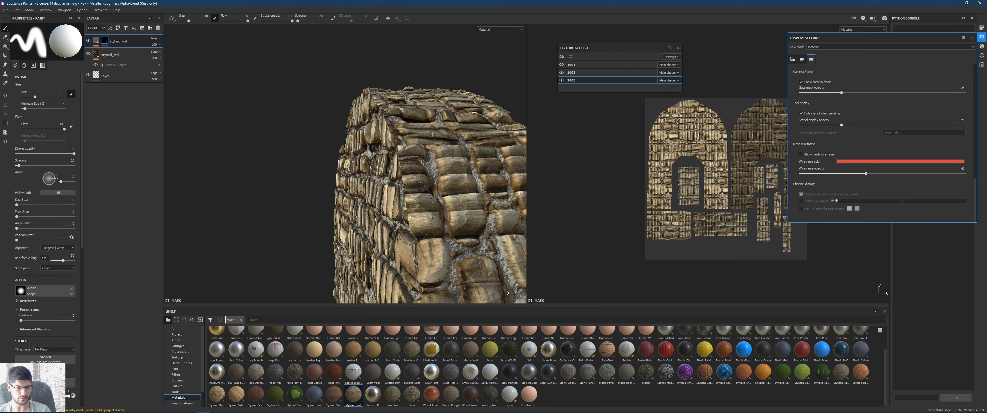
{"action": "mouse_move", "coordinate": [417, 154]}
{"action": "left_mouse_down", "text": "alt"}
{"action": "mouse_move", "coordinate": [458, 144]}
{"action": "mouse_move", "coordinate": [451, 192]}
{"action": "mouse_move", "coordinate": [350, 95]}
{"action": "mouse_move", "coordinate": [367, 103]}
{"action": "mouse_move", "coordinate": [291, 191]}
{"action": "left_mouse_up", "text": "alt"}
{"action": "left_click_drag", "start_coordinate": [346, 171], "coordinate": [375, 146], "text": "alt"}
{"action": "left_click_drag", "start_coordinate": [332, 192], "coordinate": [414, 130], "text": "alt"}
{"action": "scroll", "coordinate": [344, 202], "scroll_direction": "up", "scroll_amount": 3}
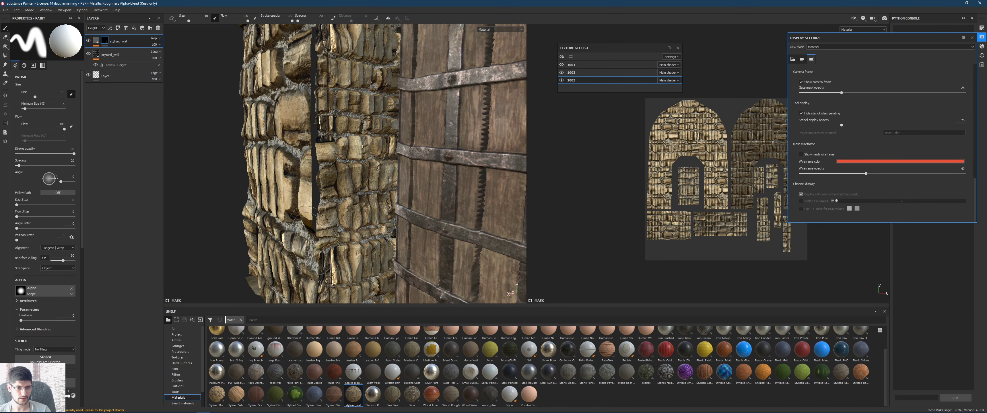
{"action": "left_click_drag", "start_coordinate": [305, 215], "coordinate": [294, 214], "text": "alt"}
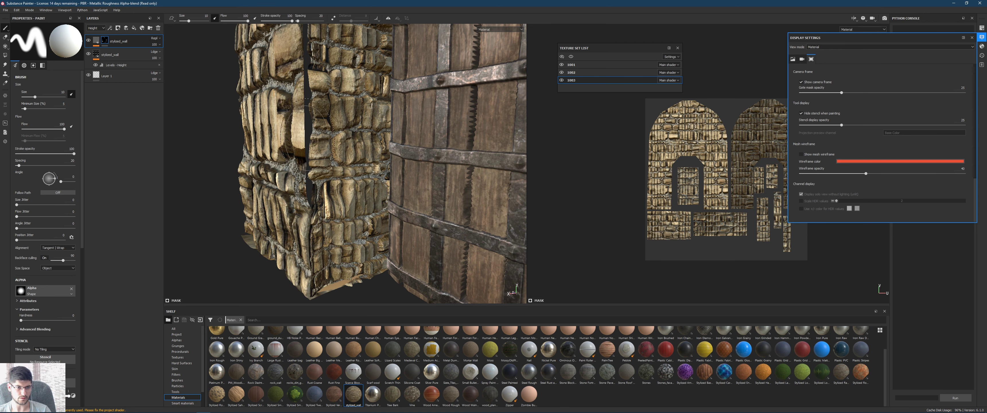
- Copy the masked upper stylized_wall layer from texture set 1003 to the top of texture set 1001 and select its mask
{"action": "right_click", "coordinate": [98, 36]}
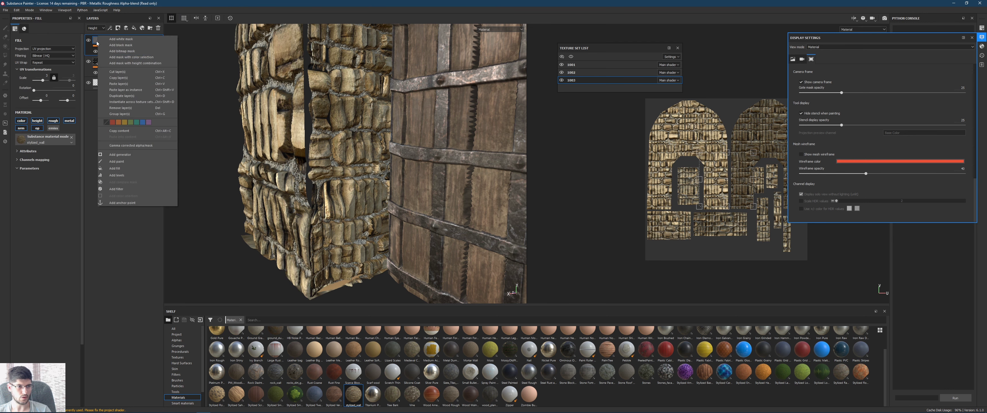
{"action": "left_click", "coordinate": [120, 76]}
{"action": "left_click", "coordinate": [568, 65]}
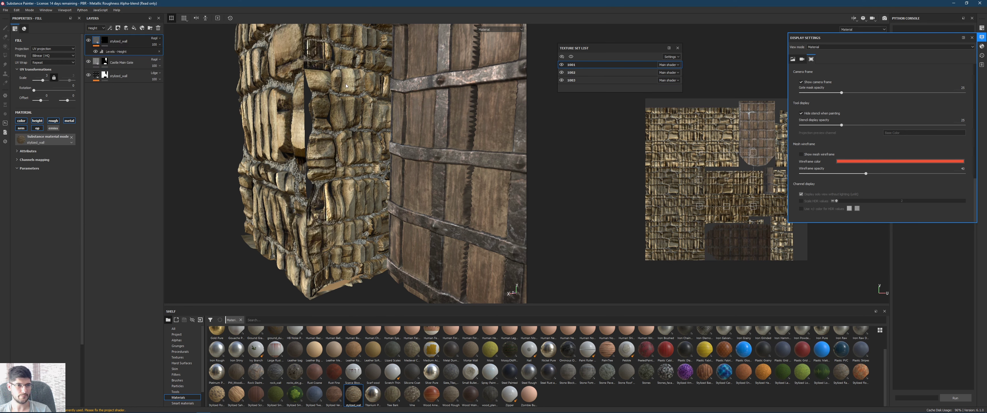
{"action": "left_click", "coordinate": [104, 40]}
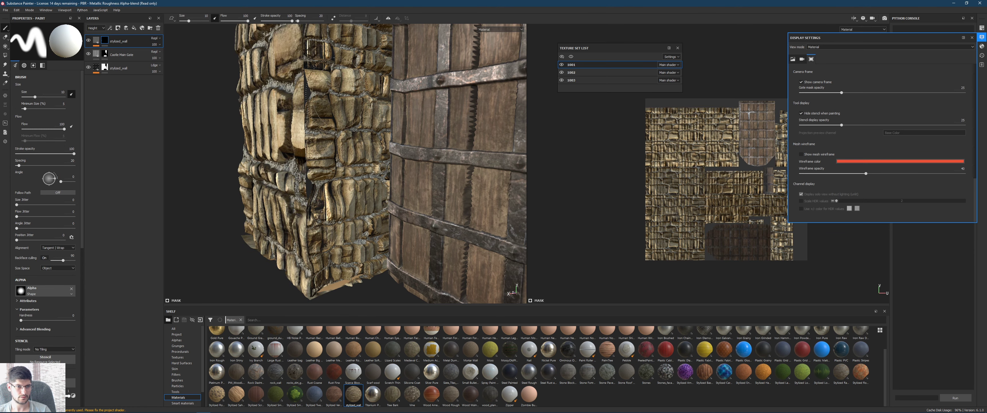
- Adjust the bottom stylized_wall layer's Height levels in texture set 1001, lowering the input black and white points and raising the output black point
{"action": "mouse_move", "coordinate": [339, 188]}
{"action": "left_mouse_down", "text": "alt"}
{"action": "mouse_move", "coordinate": [328, 197]}
{"action": "mouse_move", "coordinate": [353, 161]}
{"action": "mouse_move", "coordinate": [416, 127]}
{"action": "left_mouse_up", "text": "alt"}
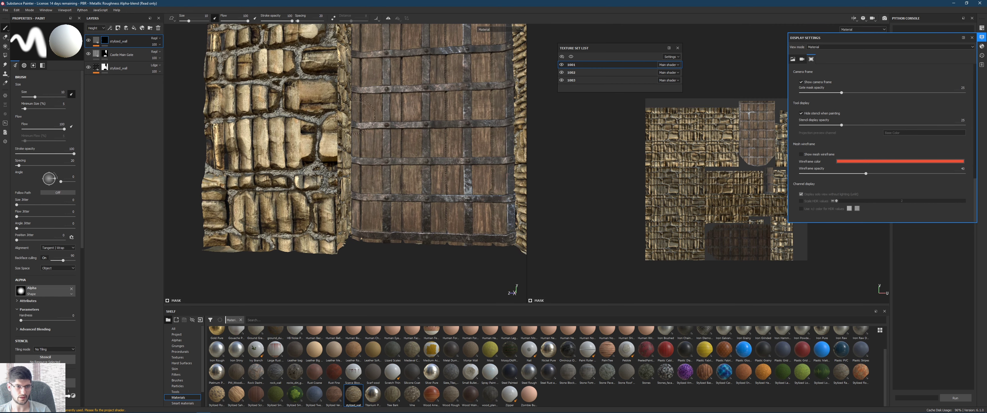
{"action": "left_click_drag", "start_coordinate": [341, 118], "coordinate": [368, 115], "text": "alt"}
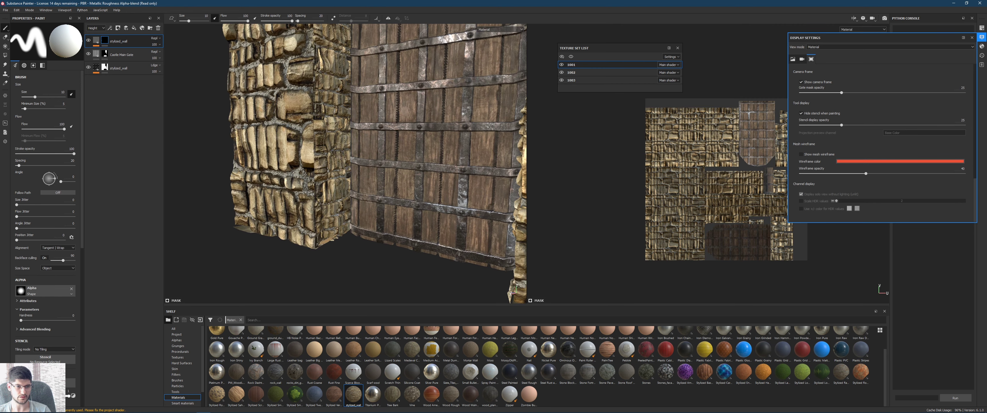
{"action": "left_click_drag", "start_coordinate": [327, 140], "coordinate": [368, 132], "text": "alt"}
{"action": "left_click", "coordinate": [96, 54]}
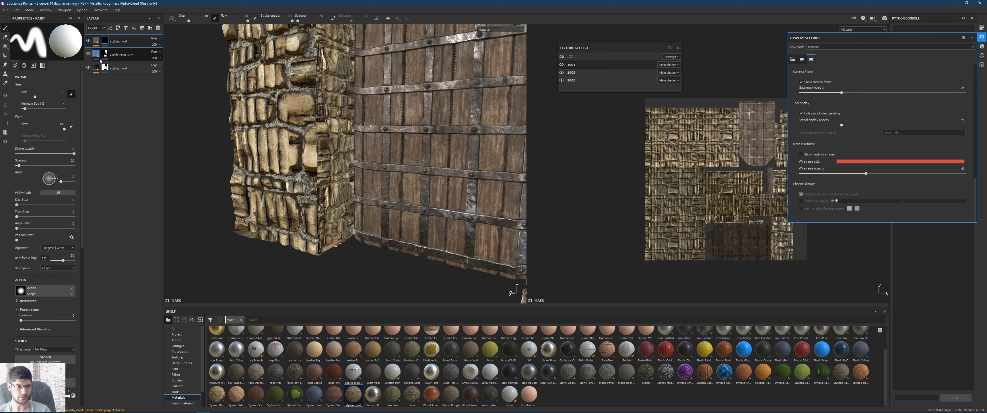
{"action": "left_click", "coordinate": [108, 69]}
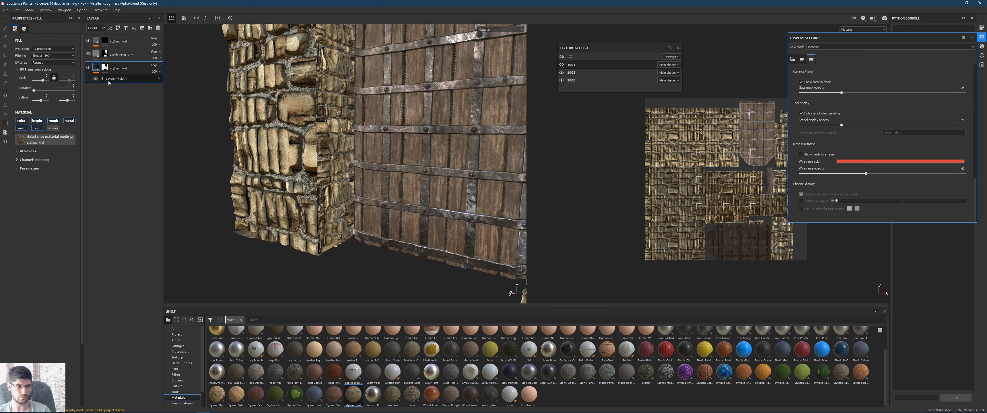
{"action": "left_click", "coordinate": [108, 81]}
{"action": "left_click_drag", "start_coordinate": [37, 49], "coordinate": [20, 47]}
{"action": "mouse_move", "coordinate": [39, 77]}
{"action": "left_mouse_down"}
{"action": "mouse_move", "coordinate": [77, 76]}
{"action": "mouse_move", "coordinate": [58, 76]}
{"action": "left_mouse_up"}
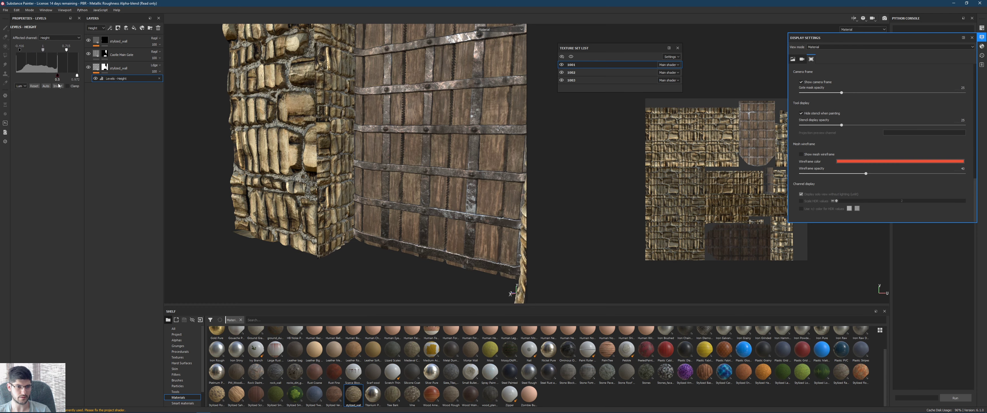
{"action": "left_click_drag", "start_coordinate": [306, 123], "coordinate": [335, 82], "text": "alt"}
{"action": "left_click_drag", "start_coordinate": [67, 52], "coordinate": [48, 50]}
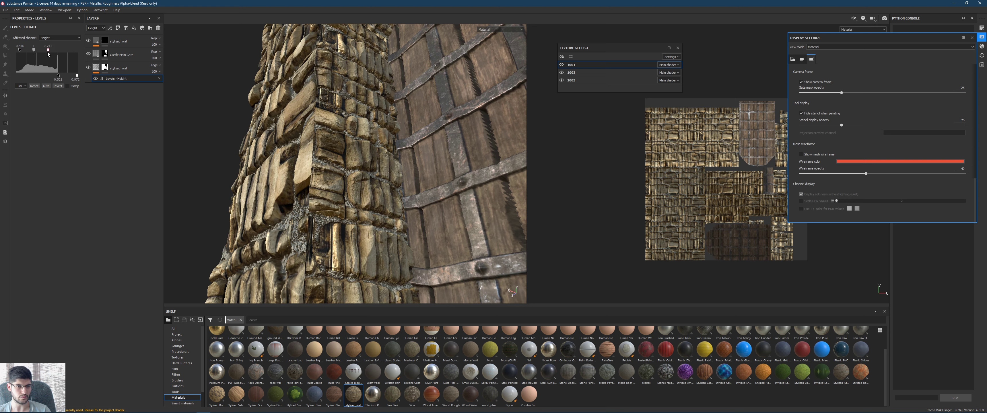
- Set the UV scale of the bottom stylized_wall fill layer in texture set 1001 to 3
{"action": "left_click", "coordinate": [95, 71]}
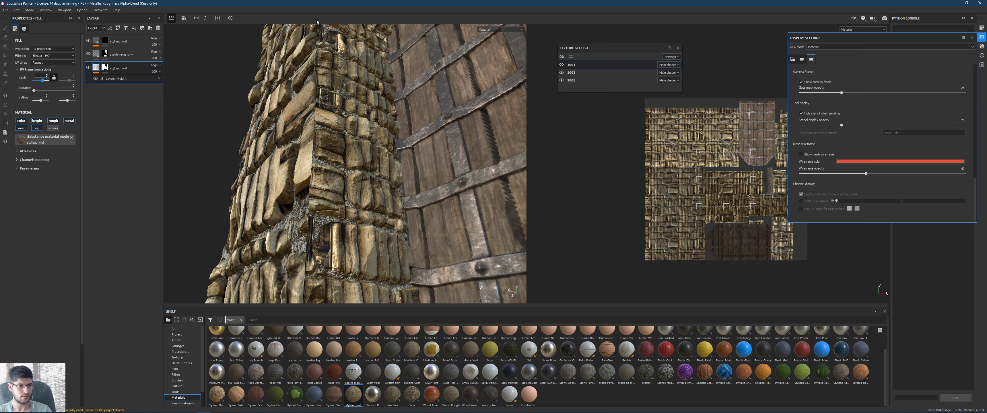
{"action": "key", "text": "Return"}
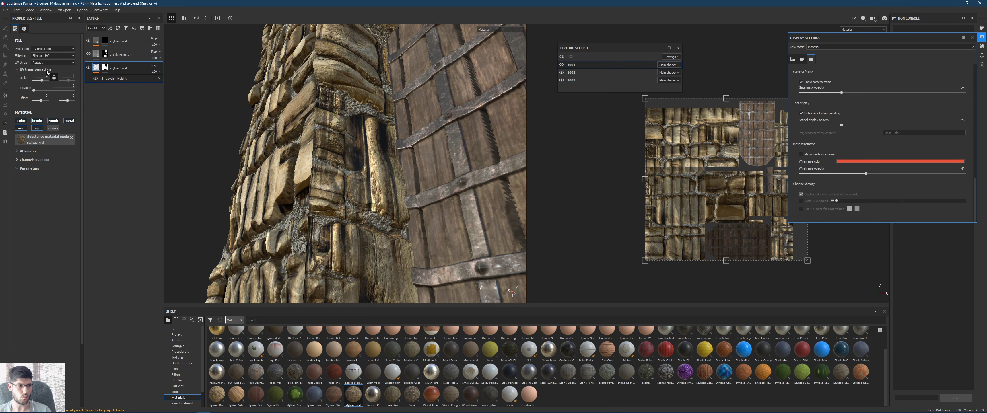
{"action": "key", "text": "Return"}
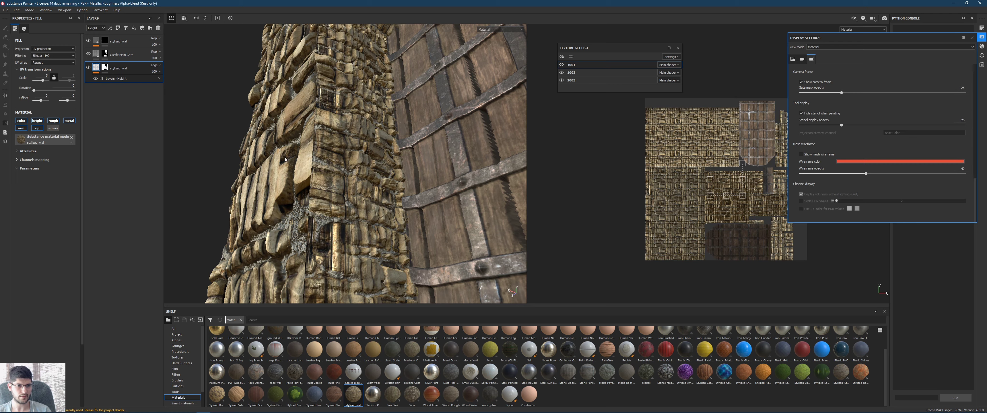
{"action": "left_click_drag", "start_coordinate": [285, 159], "coordinate": [406, 142], "text": "alt"}
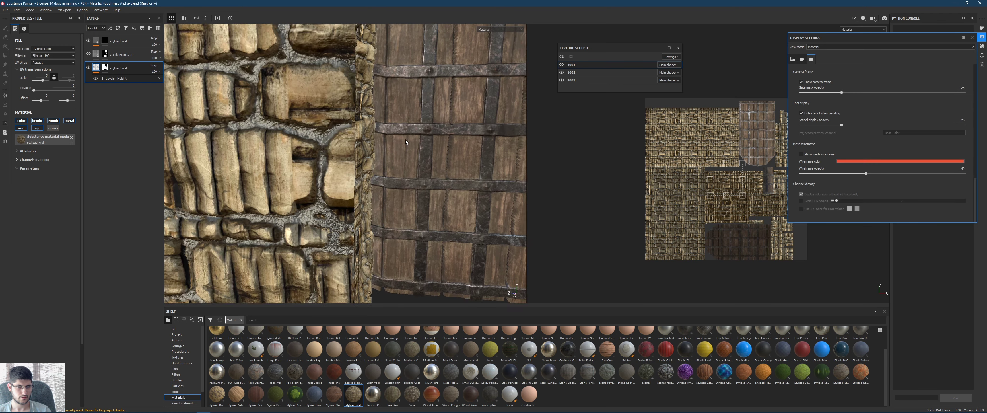
{"action": "key", "text": "f"}
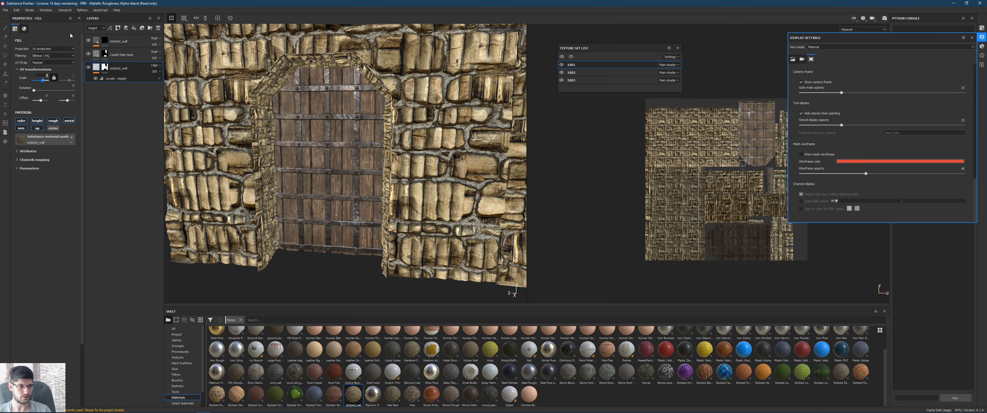
{"action": "type", "text": "3"}
{"action": "key", "text": "Return"}
- Examine the displaced stone wall, arch and gate from several distances and angles
{"action": "left_click_drag", "start_coordinate": [269, 127], "coordinate": [355, 146], "text": "alt"}
{"action": "scroll", "coordinate": [282, 122], "scroll_direction": "up", "scroll_amount": 4}
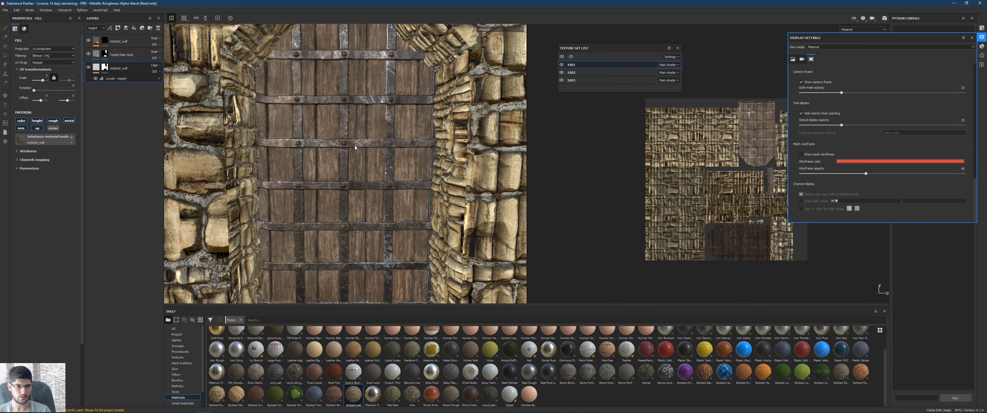
{"action": "scroll", "coordinate": [356, 139], "scroll_direction": "down", "scroll_amount": 5}
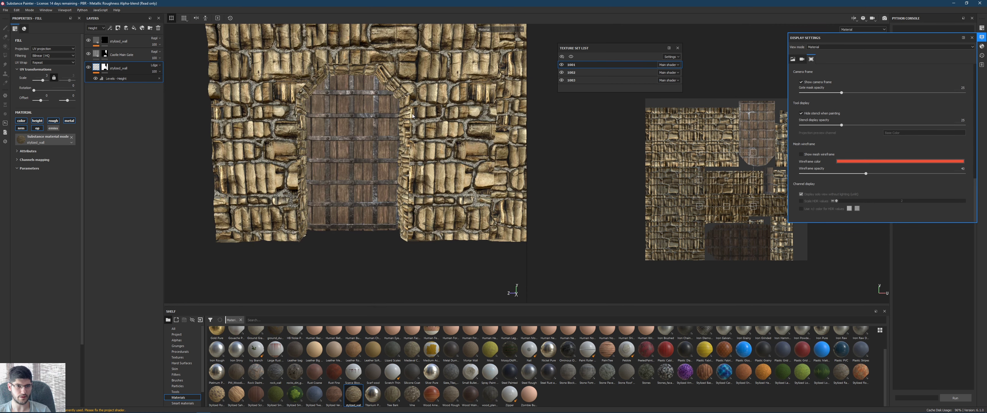
{"action": "scroll", "coordinate": [413, 116], "scroll_direction": "down", "scroll_amount": 3}
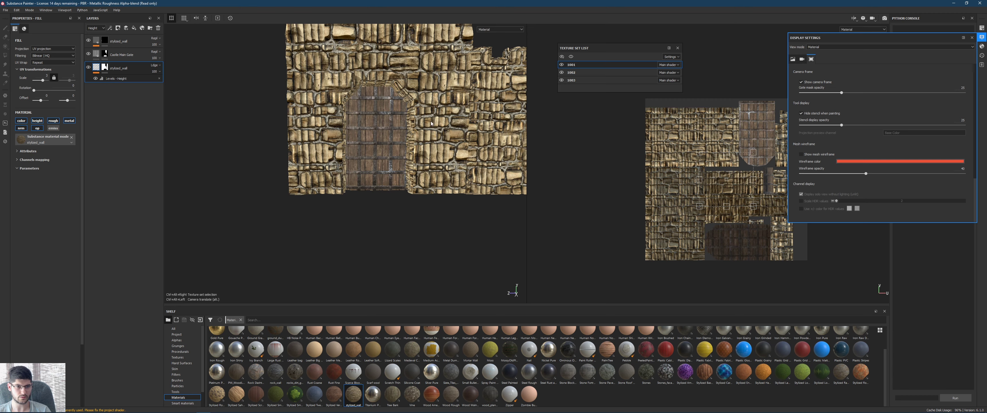
{"action": "left_click_drag", "start_coordinate": [431, 123], "coordinate": [328, 139], "text": "alt"}
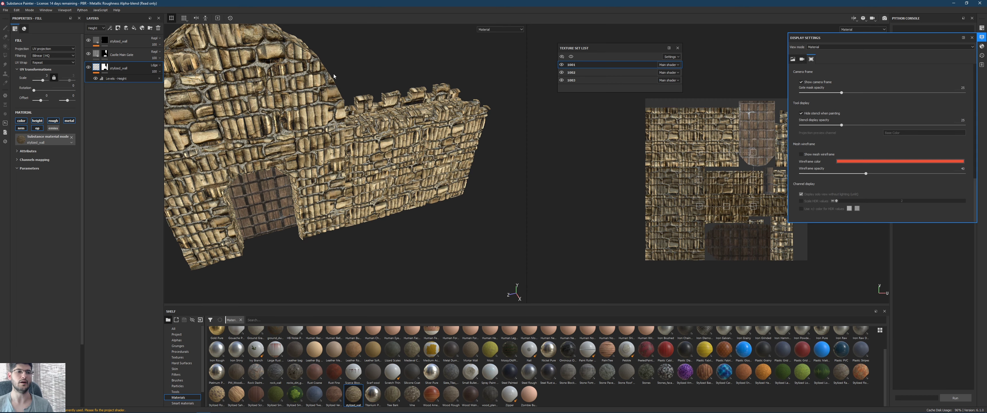
{"action": "left_click_drag", "start_coordinate": [373, 172], "coordinate": [288, 105], "text": "alt"}
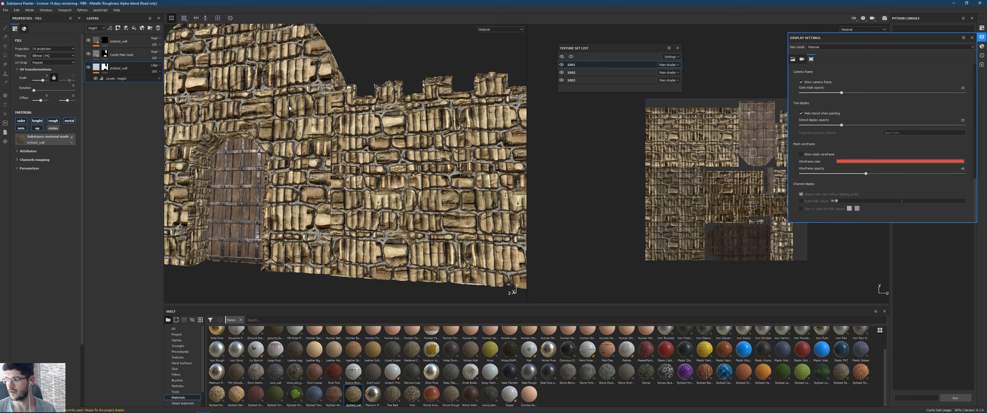
{"action": "left_click_drag", "start_coordinate": [354, 115], "coordinate": [307, 139], "text": "alt"}
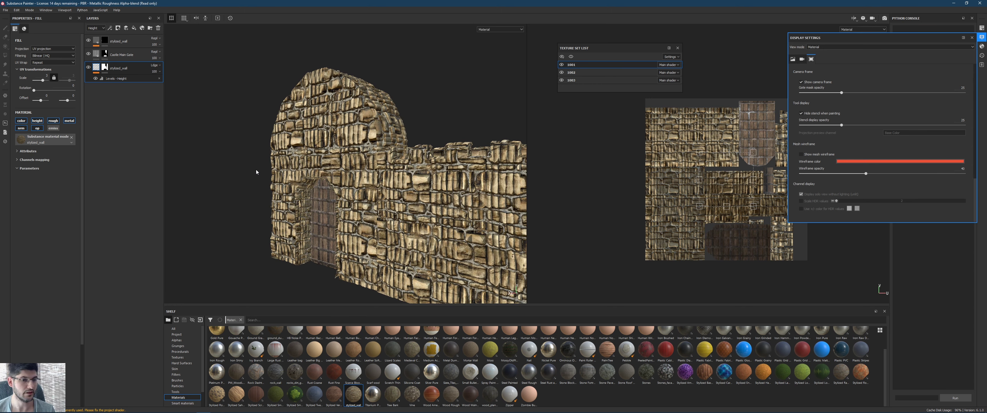
{"action": "left_click_drag", "start_coordinate": [266, 176], "coordinate": [280, 173], "text": "alt"}
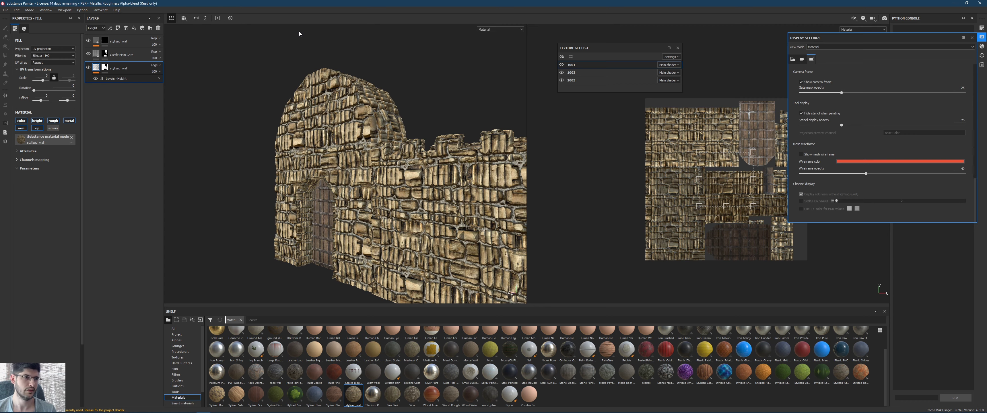
{"action": "middle_click_drag", "start_coordinate": [311, 138], "coordinate": [254, 75], "text": "alt"}
{"action": "left_click_drag", "start_coordinate": [318, 117], "coordinate": [340, 117], "text": "alt"}
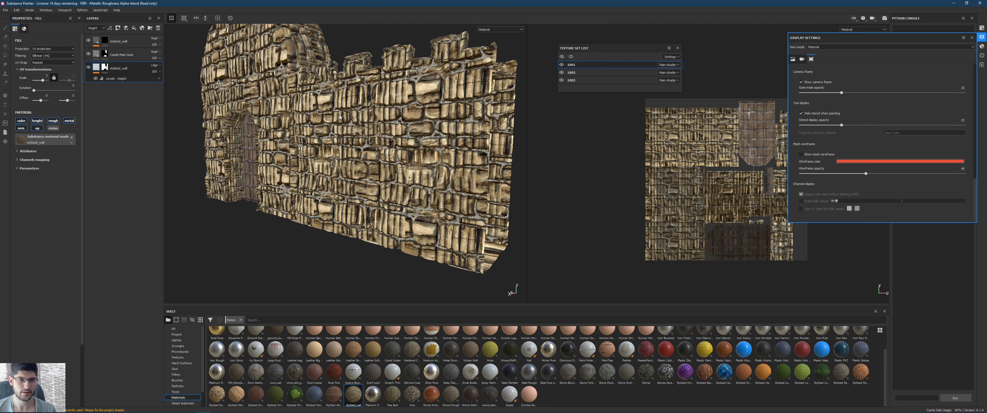
- Export the mesh with displacement/tessellation to the Castle Walls folder as an OBJ file named "castle wall substance"
{"action": "left_click", "coordinate": [7, 10]}
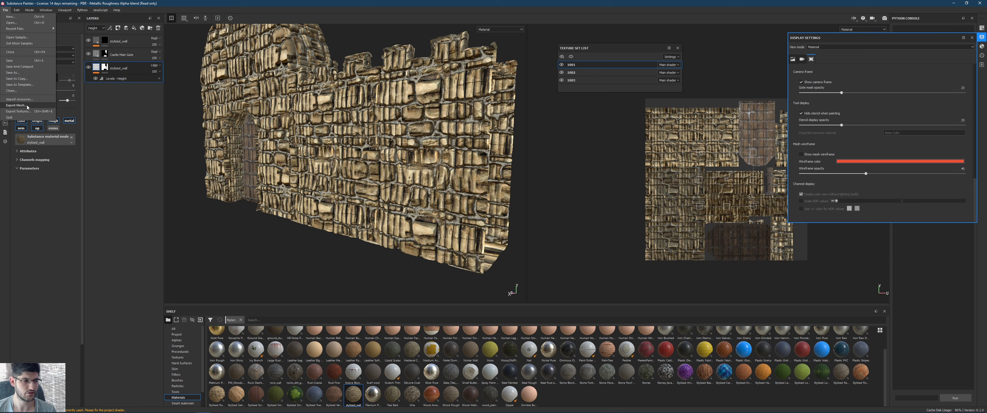
{"action": "left_click", "coordinate": [29, 101]}
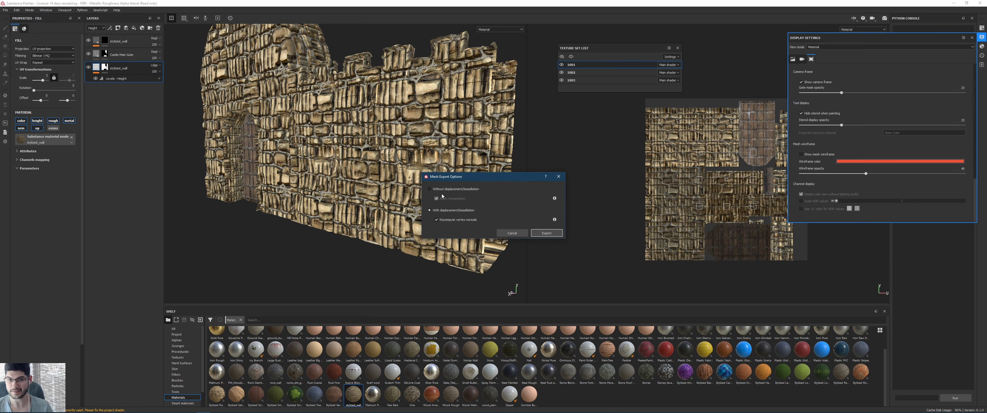
{"action": "left_click", "coordinate": [549, 234]}
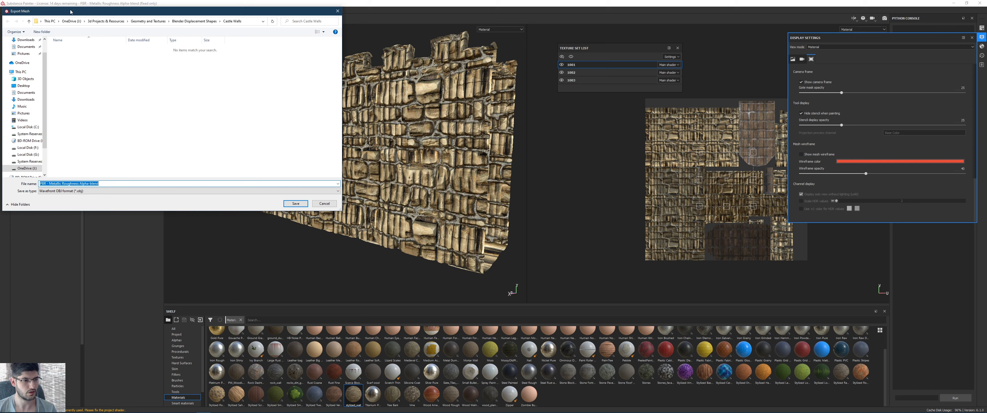
{"action": "type", "text": "cast"}
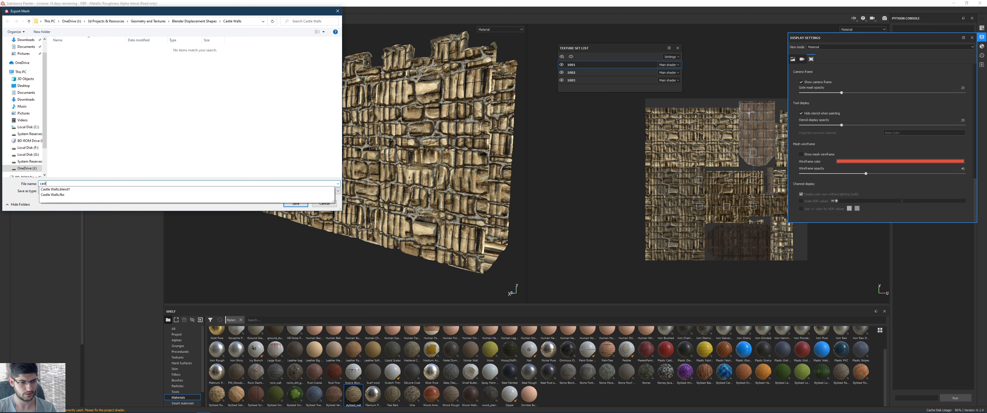
{"action": "type", "text": "le wall substance"}
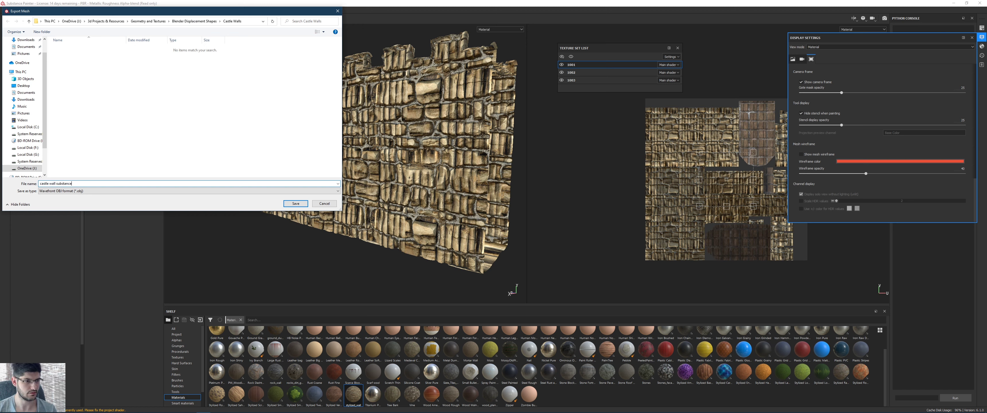
{"action": "left_click", "coordinate": [295, 203]}
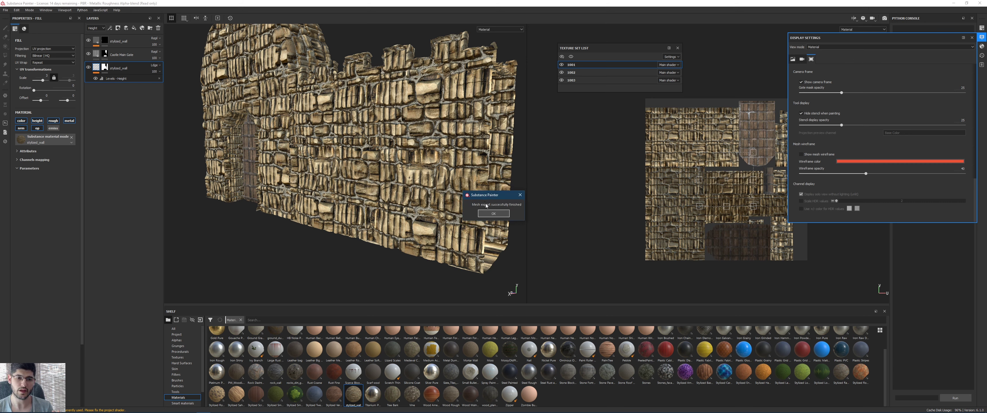
{"action": "left_click", "coordinate": [494, 213]}
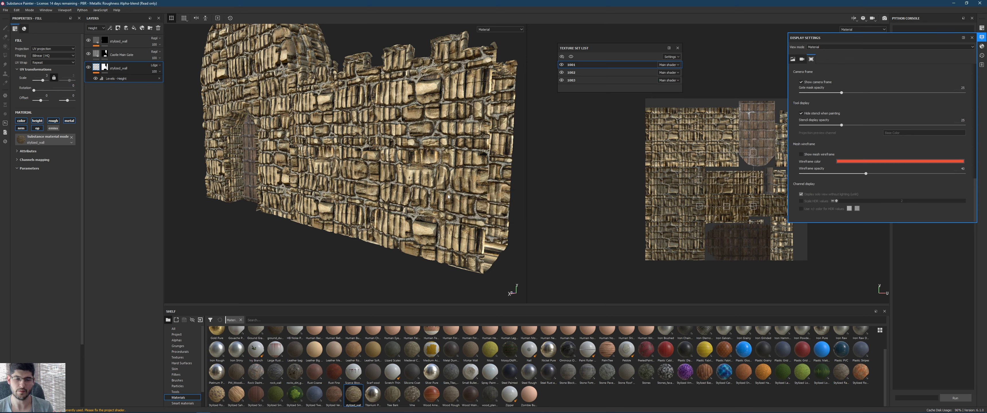
{"action": "left_click_drag", "start_coordinate": [441, 184], "coordinate": [386, 179], "text": "alt"}
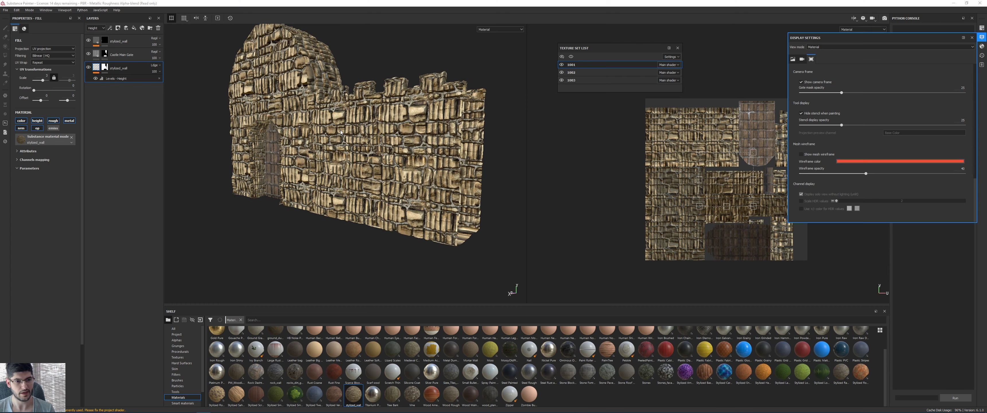
{"action": "key", "text": "super"}
{"action": "left_click", "coordinate": [393, 53]}
{"action": "left_click_drag", "start_coordinate": [393, 53], "coordinate": [334, 142], "text": "alt+shift"}
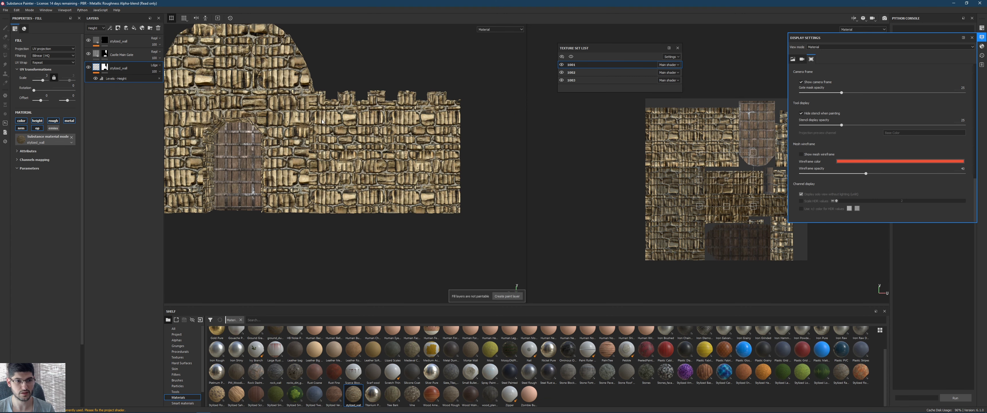
{"action": "mouse_move", "coordinate": [322, 121]}
{"action": "middle_mouse_down", "text": "alt"}
{"action": "mouse_move", "coordinate": [411, 195]}
{"action": "mouse_move", "coordinate": [312, 169]}
{"action": "middle_mouse_up", "text": "alt"}
{"action": "scroll", "coordinate": [396, 185], "scroll_direction": "down", "scroll_amount": 2}
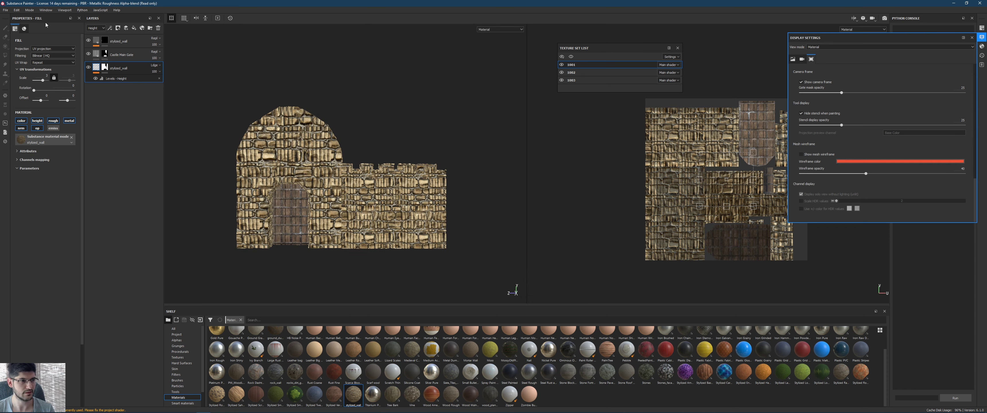
- Set up a mesh map bake with only ambient occlusion enabled and an output size of 2048
{"action": "key", "text": "alt+e"}
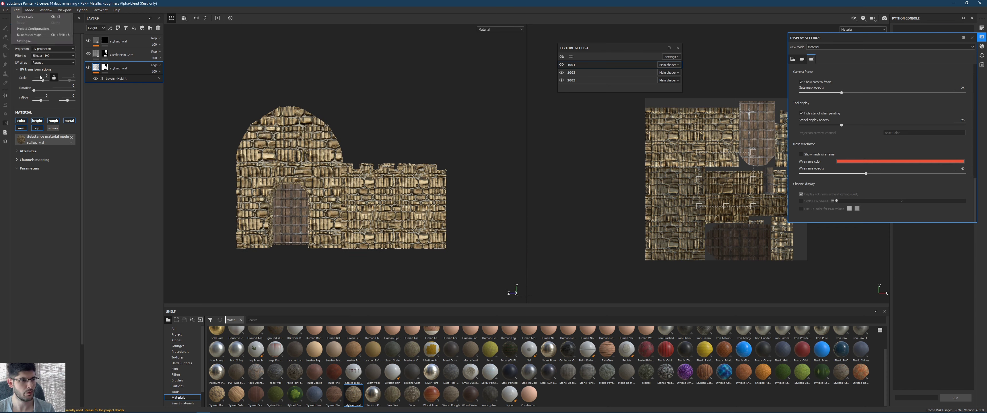
{"action": "left_click", "coordinate": [29, 35]}
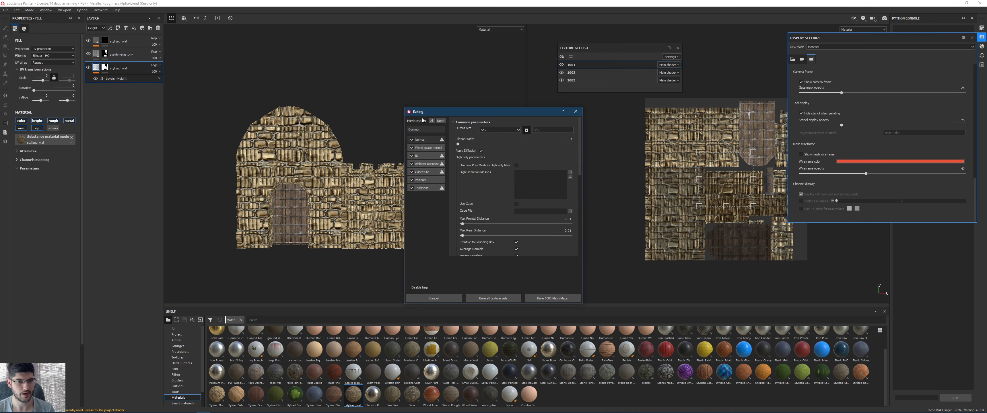
{"action": "left_click", "coordinate": [440, 120]}
{"action": "left_click", "coordinate": [412, 164]}
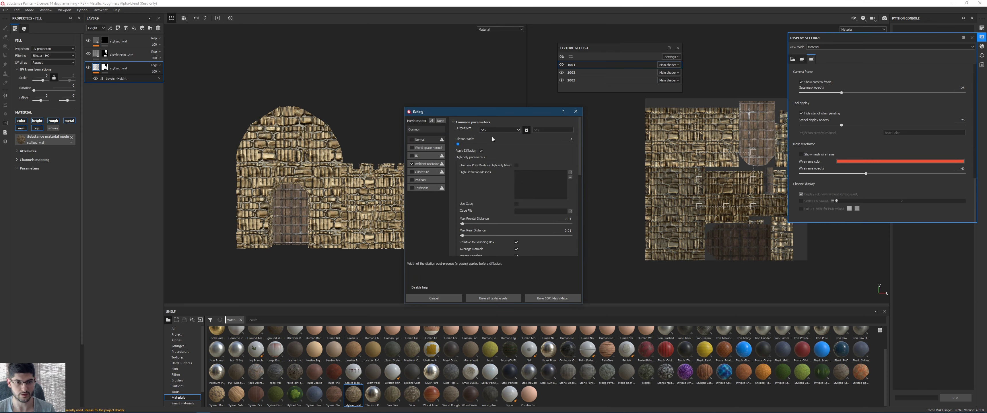
{"action": "left_click", "coordinate": [509, 130]}
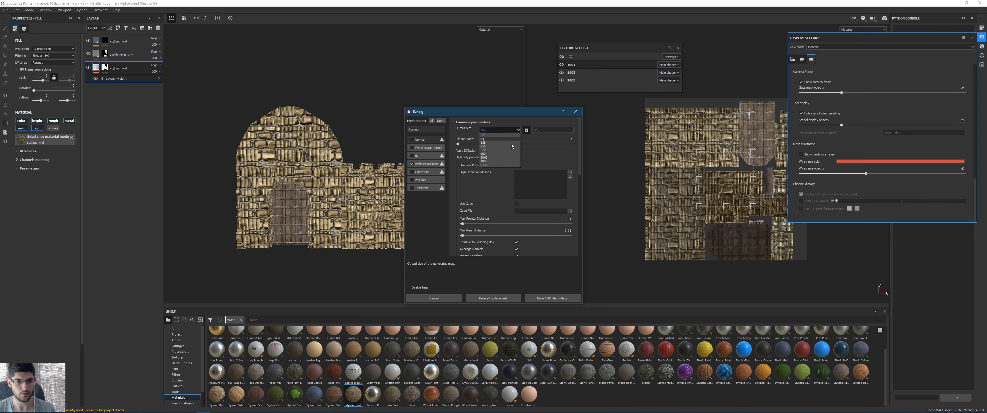
{"action": "left_click", "coordinate": [496, 159]}
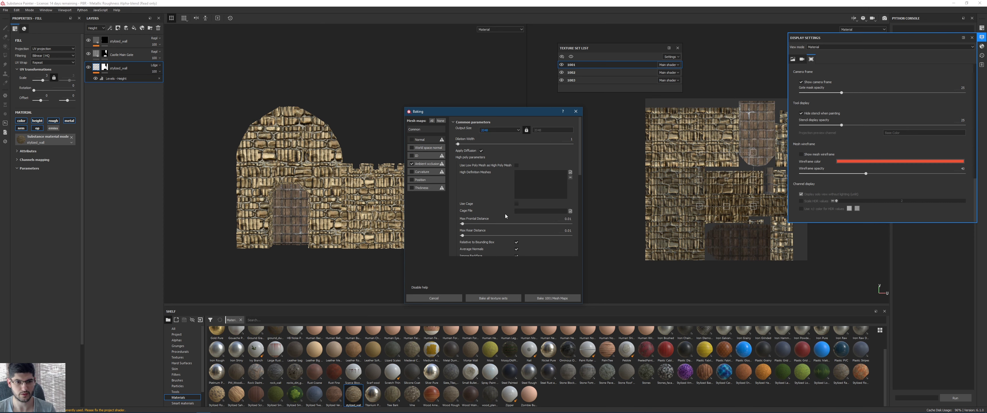
- Load the "castle wall substance" OBJ as the bake's high definition mesh and set antialiasing to Subsampling 2x2
{"action": "left_click", "coordinate": [570, 172]}
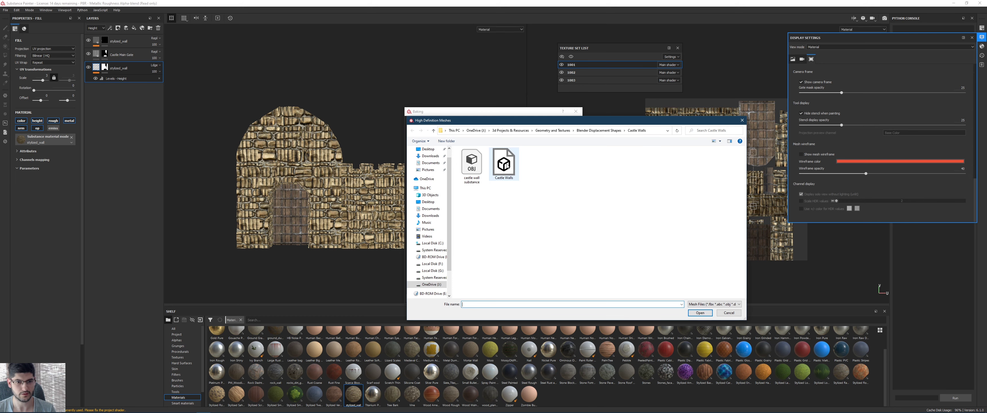
{"action": "double_click", "coordinate": [471, 163]}
{"action": "scroll", "coordinate": [493, 219], "scroll_direction": "down", "scroll_amount": 3}
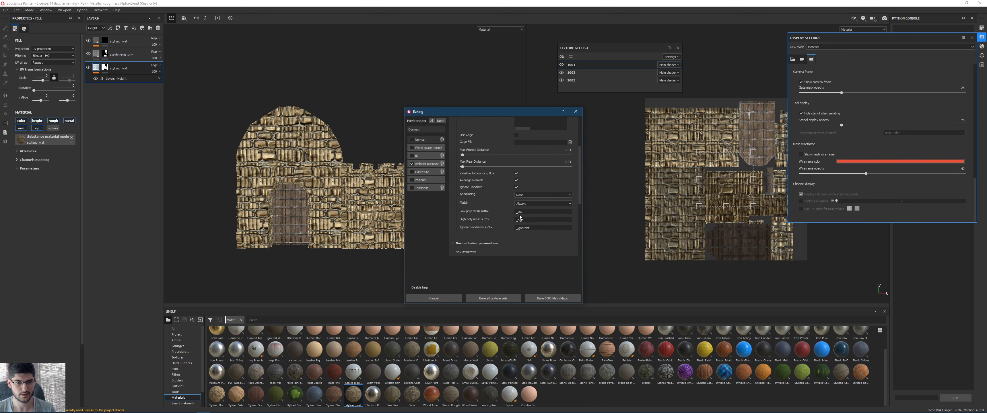
{"action": "left_click", "coordinate": [536, 195]}
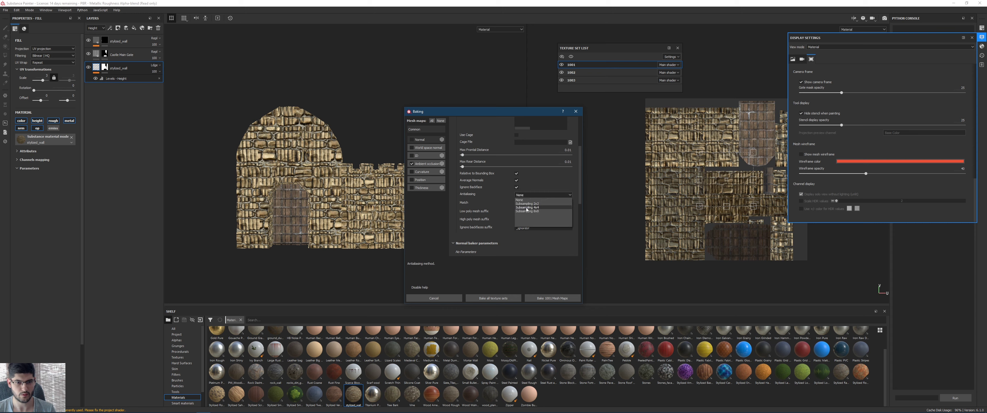
{"action": "left_click", "coordinate": [526, 208]}
{"action": "scroll", "coordinate": [526, 208], "scroll_direction": "down", "scroll_amount": 3}
{"action": "scroll", "coordinate": [498, 184], "scroll_direction": "up", "scroll_amount": 3}
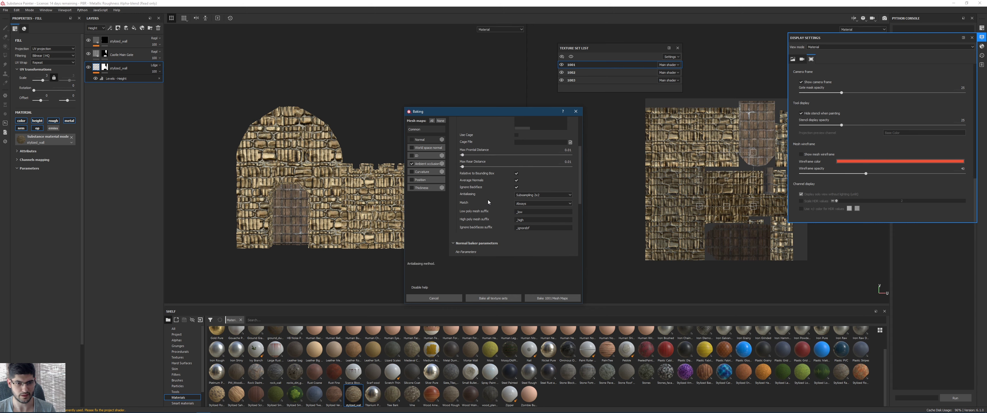
{"action": "scroll", "coordinate": [492, 242], "scroll_direction": "up", "scroll_amount": 3}
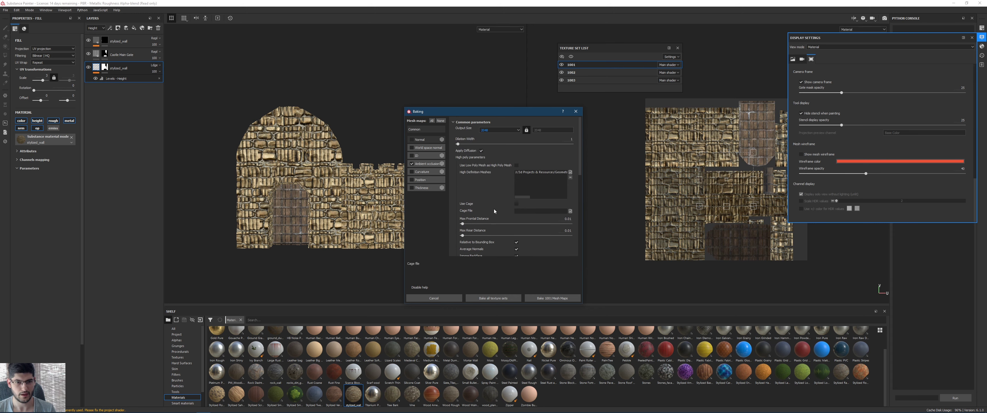
- Bake the ambient occlusion maps for all texture sets and inspect them on the gate and wall
{"action": "left_click", "coordinate": [502, 301]}
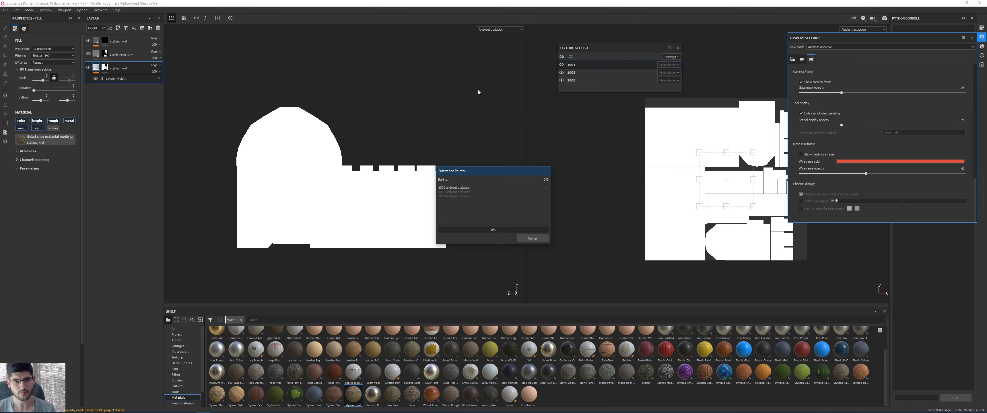
{"action": "left_click_drag", "start_coordinate": [459, 172], "coordinate": [485, 161]}
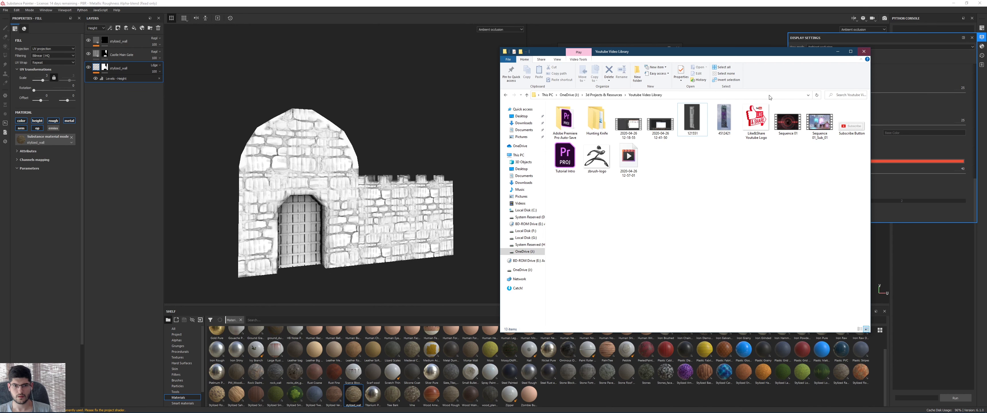
{"action": "left_click", "coordinate": [398, 147]}
{"action": "left_click_drag", "start_coordinate": [398, 147], "coordinate": [368, 192], "text": "alt"}
{"action": "scroll", "coordinate": [333, 176], "scroll_direction": "up", "scroll_amount": 5}
{"action": "scroll", "coordinate": [368, 192], "scroll_direction": "down", "scroll_amount": 5}
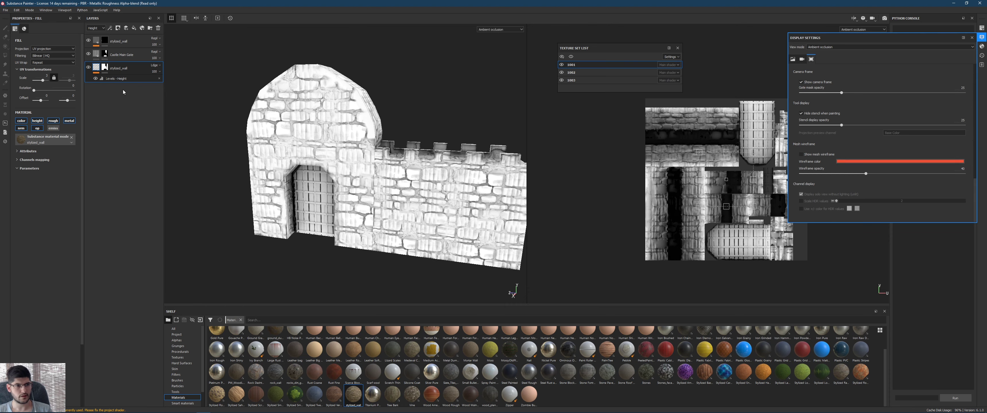
- Display the full material on the model and inspect the stones around the gate up close
{"action": "key", "text": "m"}
{"action": "scroll", "coordinate": [345, 169], "scroll_direction": "up", "scroll_amount": 8}
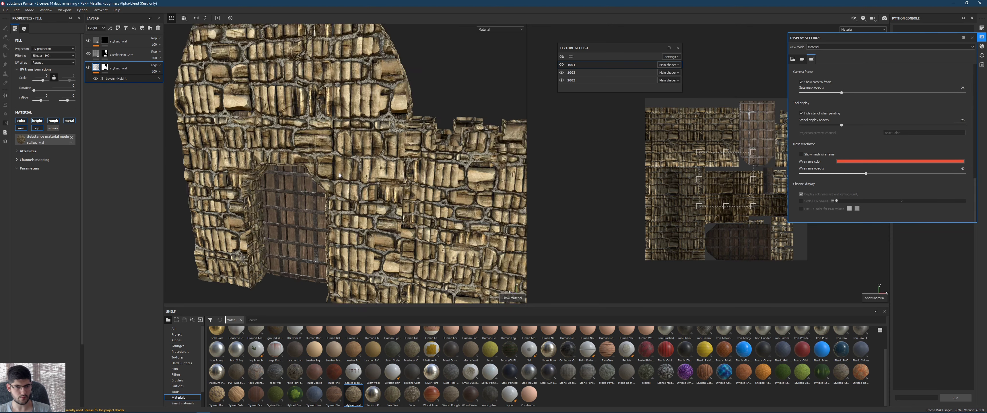
{"action": "mouse_move", "coordinate": [322, 164]}
{"action": "left_mouse_down", "text": "alt"}
{"action": "mouse_move", "coordinate": [314, 129]}
{"action": "mouse_move", "coordinate": [367, 156]}
{"action": "mouse_move", "coordinate": [330, 172]}
{"action": "mouse_move", "coordinate": [337, 168]}
{"action": "left_mouse_up", "text": "alt"}
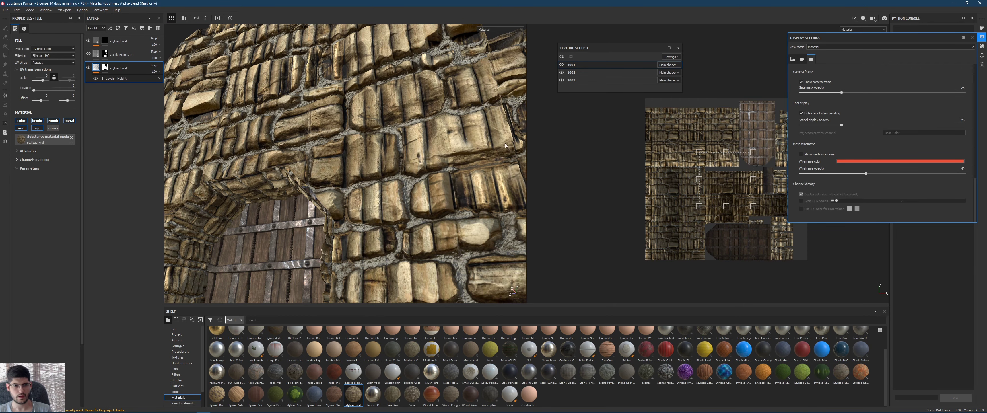
- Remove the baked ambient occlusion map from texture set 1001 and undo the removal to compare the stone shading
{"action": "left_click", "coordinate": [981, 36]}
{"action": "left_click", "coordinate": [982, 27]}
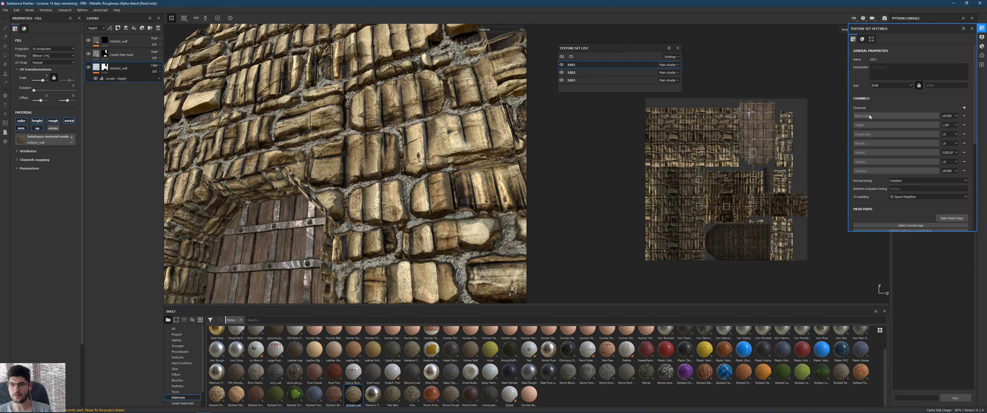
{"action": "scroll", "coordinate": [934, 172], "scroll_direction": "down", "scroll_amount": 3}
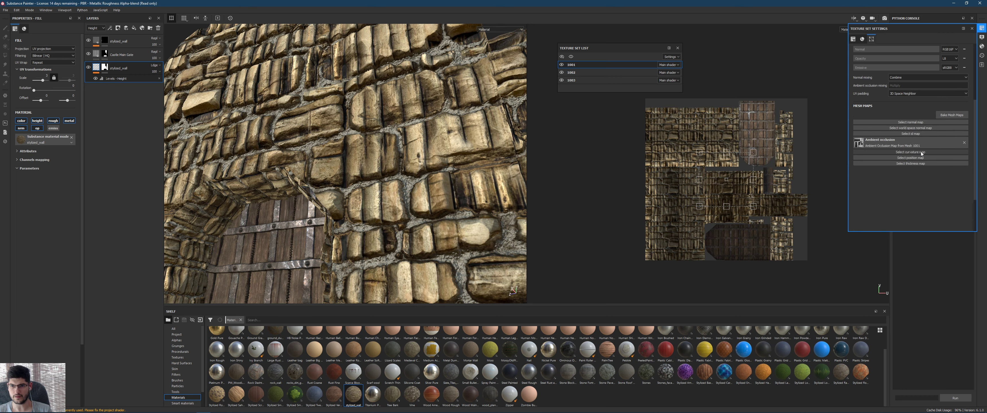
{"action": "scroll", "coordinate": [353, 190], "scroll_direction": "up", "scroll_amount": 3}
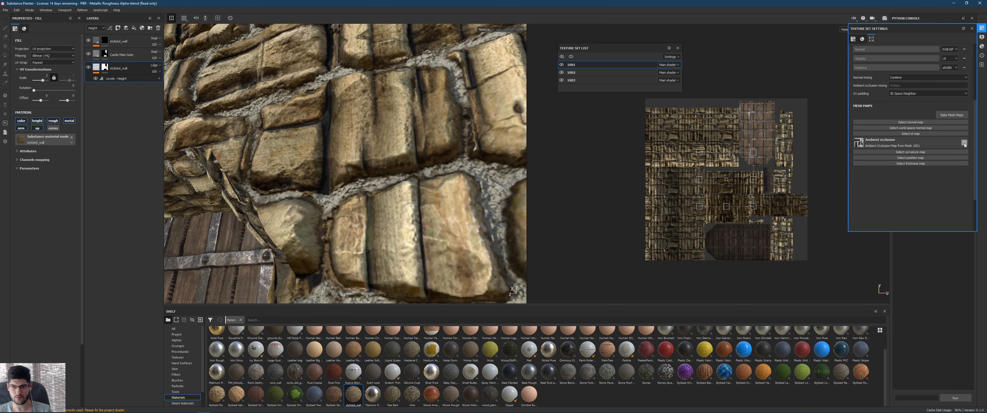
{"action": "scroll", "coordinate": [488, 199], "scroll_direction": "up", "scroll_amount": 1}
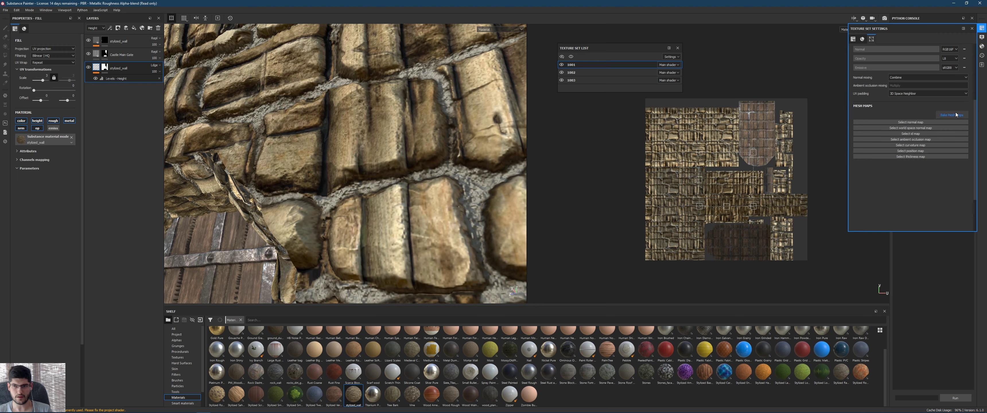
{"action": "mouse_move", "coordinate": [394, 210]}
{"action": "left_mouse_down", "text": "alt"}
{"action": "mouse_move", "coordinate": [377, 117]}
{"action": "mouse_move", "coordinate": [336, 86]}
{"action": "left_mouse_up", "text": "alt"}
{"action": "scroll", "coordinate": [335, 85], "scroll_direction": "up", "scroll_amount": 3}
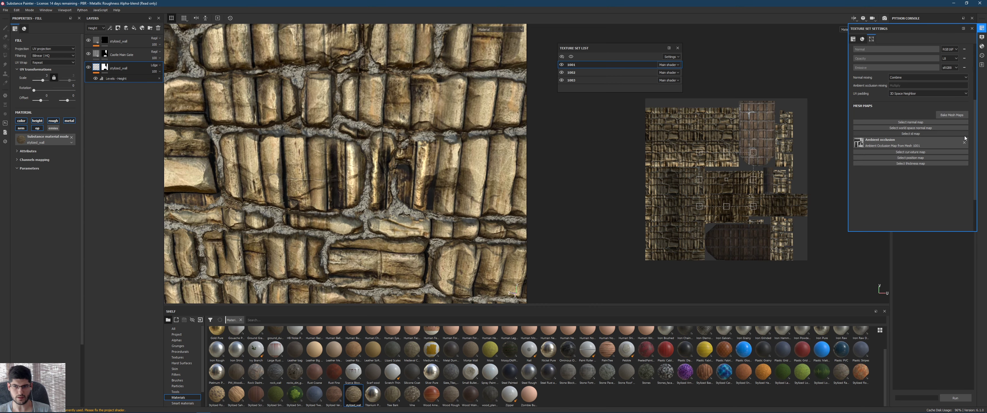
{"action": "left_click", "coordinate": [964, 143]}
{"action": "key", "text": "ctrl+z"}
{"action": "scroll", "coordinate": [361, 156], "scroll_direction": "down", "scroll_amount": 3}
{"action": "left_click_drag", "start_coordinate": [361, 156], "coordinate": [275, 122], "text": "alt"}
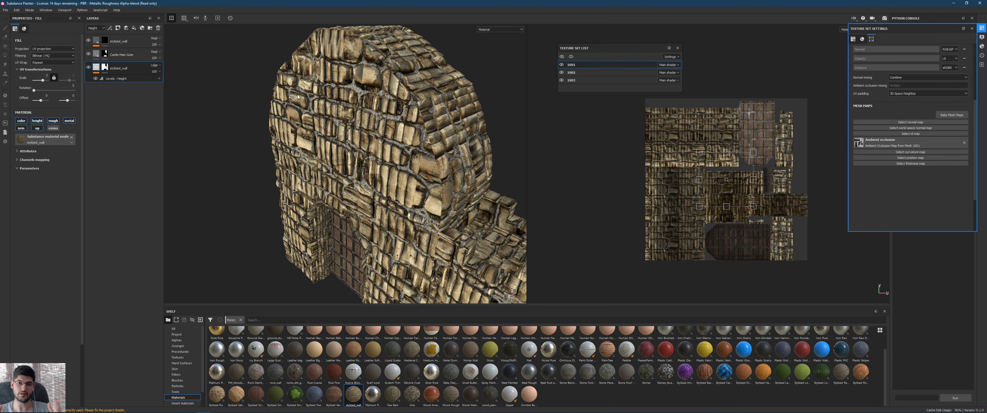
- Compare the ambient occlusion map display with the full material display on the gate and wall
{"action": "key", "text": "b"}
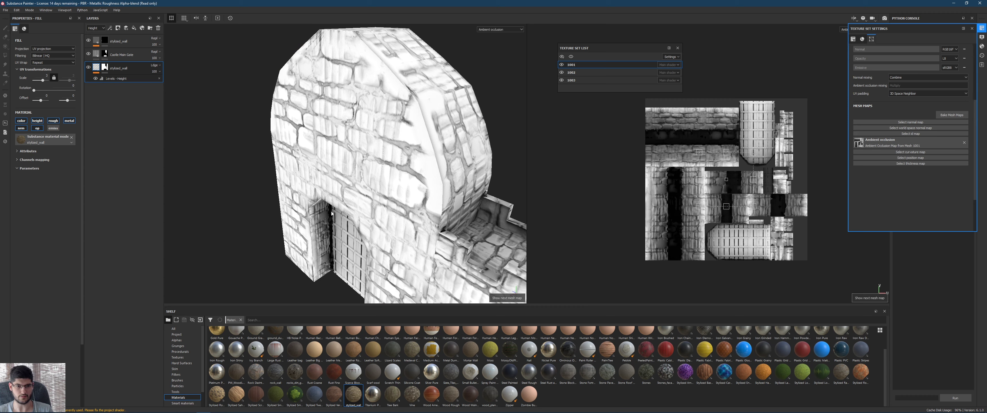
{"action": "left_click_drag", "start_coordinate": [331, 214], "coordinate": [376, 193], "text": "alt"}
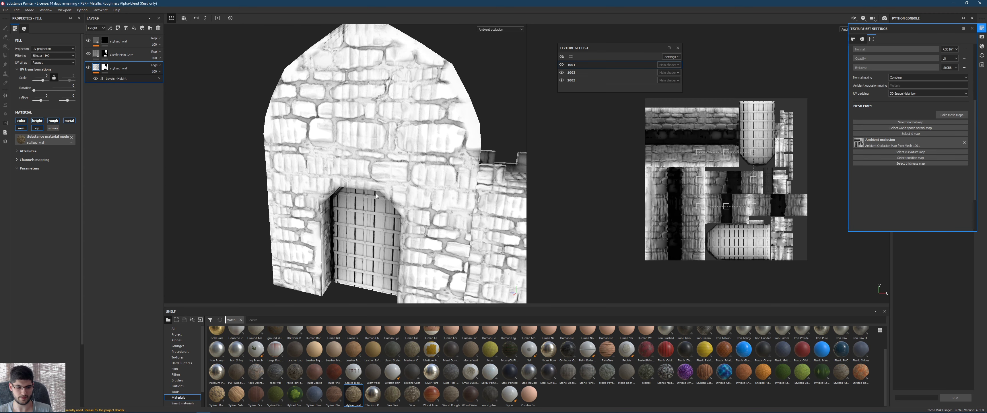
{"action": "key", "text": "b"}
{"action": "key", "text": "m"}
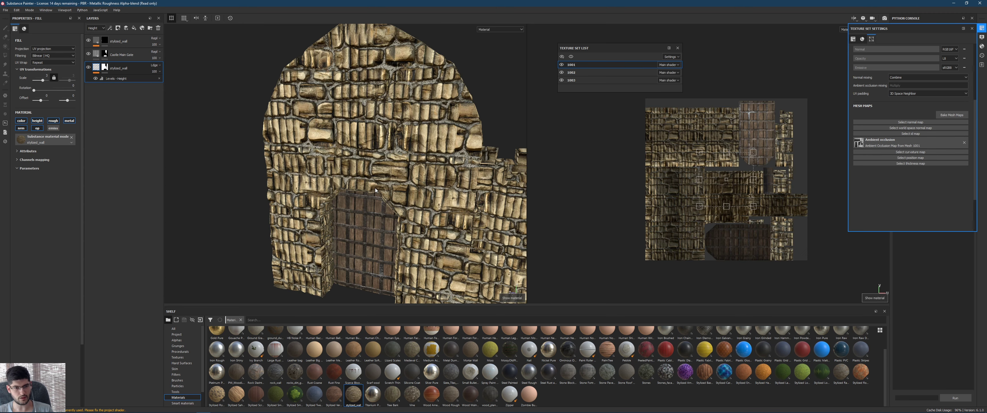
{"action": "scroll", "coordinate": [372, 189], "scroll_direction": "down", "scroll_amount": 3}
{"action": "left_click_drag", "start_coordinate": [379, 181], "coordinate": [312, 188], "text": "alt"}
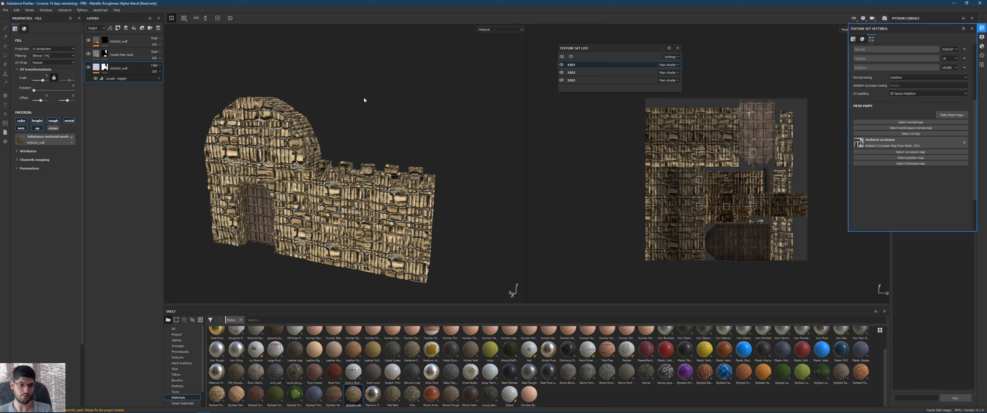
- Inspect the shaded stones on the gate arch and wall up close, ending with the whole model framed
{"action": "left_click_drag", "start_coordinate": [364, 100], "coordinate": [325, 145], "text": "alt"}
{"action": "middle_click_drag", "start_coordinate": [291, 167], "coordinate": [483, 158], "text": "alt"}
{"action": "left_click_drag", "start_coordinate": [483, 158], "coordinate": [420, 134], "text": "alt"}
{"action": "middle_click_drag", "start_coordinate": [420, 134], "coordinate": [285, 147], "text": "alt"}
{"action": "scroll", "coordinate": [284, 146], "scroll_direction": "up", "scroll_amount": 3}
{"action": "scroll", "coordinate": [284, 147], "scroll_direction": "up", "scroll_amount": 2}
{"action": "left_click_drag", "start_coordinate": [284, 146], "coordinate": [290, 129], "text": "alt"}
{"action": "left_click_drag", "start_coordinate": [342, 194], "coordinate": [402, 189], "text": "alt"}
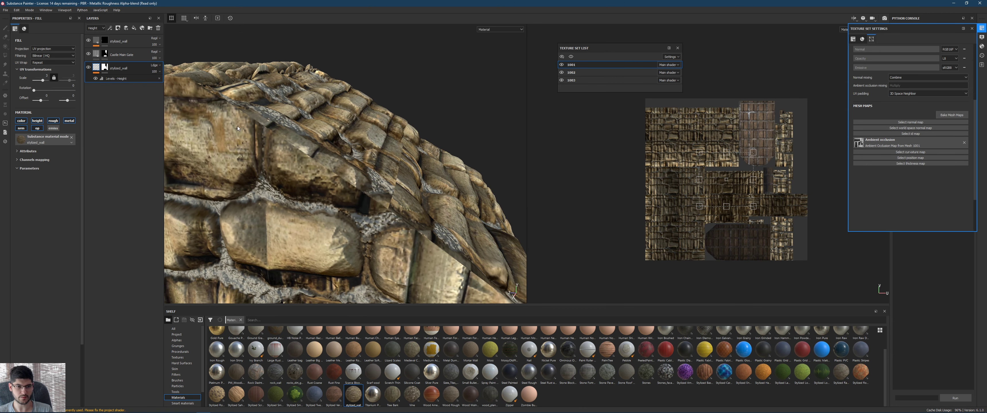
{"action": "left_click_drag", "start_coordinate": [256, 145], "coordinate": [355, 190], "text": "alt"}
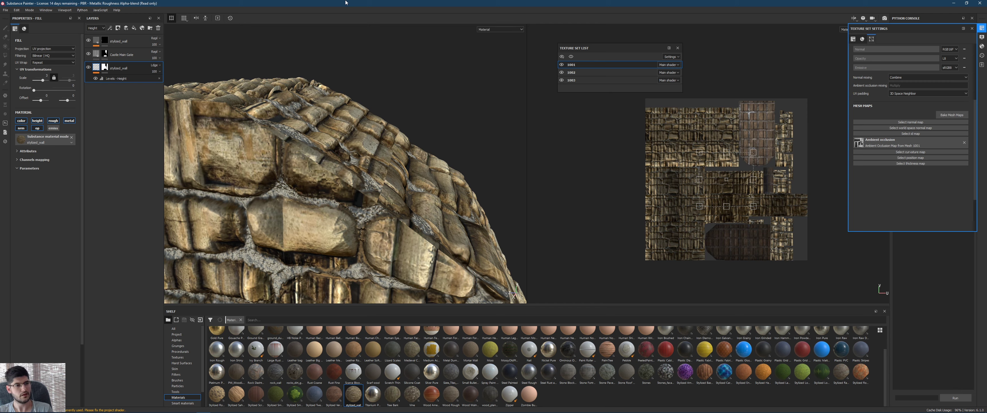
{"action": "left_click_drag", "start_coordinate": [345, 161], "coordinate": [407, 186], "text": "alt"}
{"action": "key", "text": "f"}
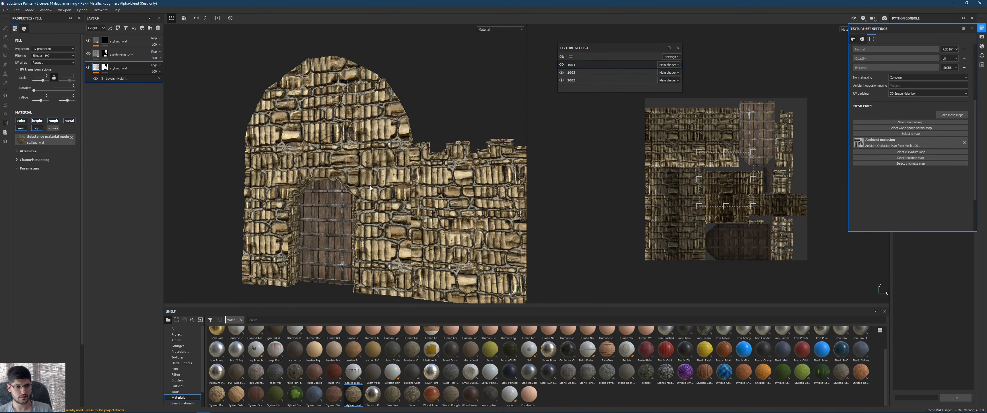
- Open the texture export settings and set the export size for all texture sets to 2048
{"action": "left_click", "coordinate": [5, 10]}
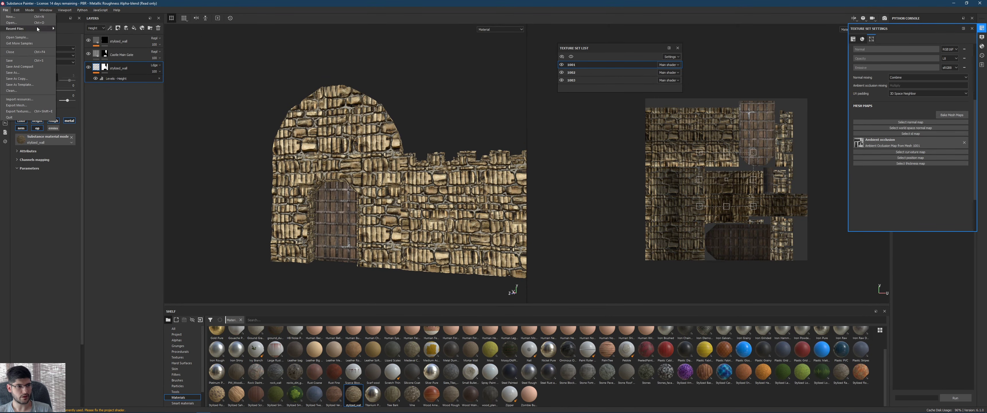
{"action": "left_click", "coordinate": [34, 112]}
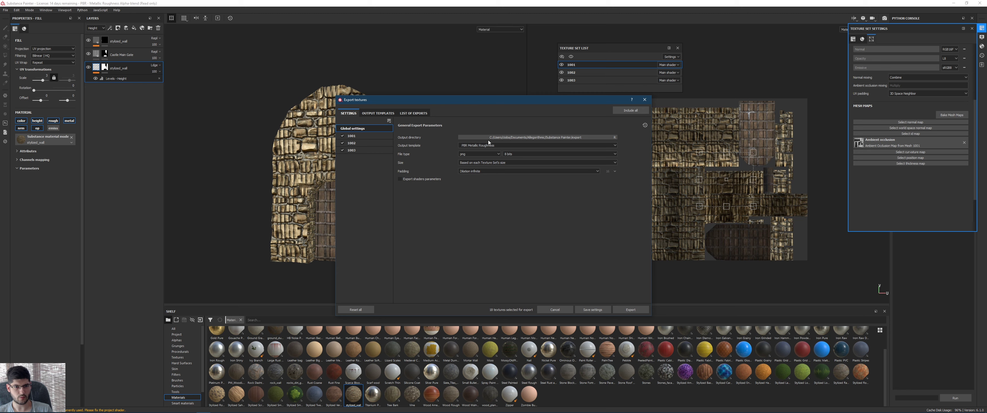
{"action": "left_click", "coordinate": [495, 162]}
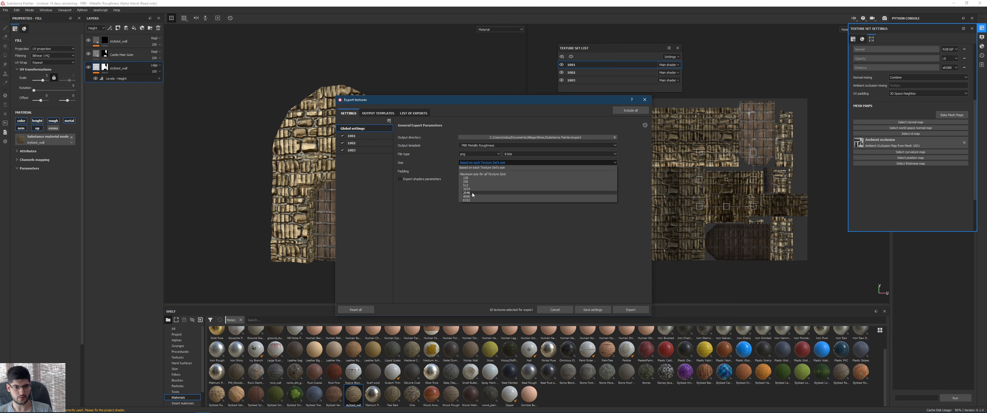
{"action": "left_click", "coordinate": [472, 193]}
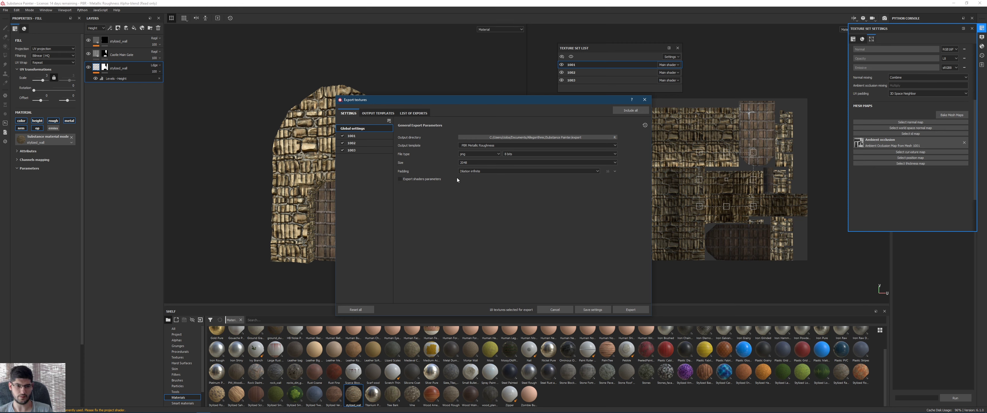
- Show the output template presets in the texture export settings
{"action": "left_click_drag", "start_coordinate": [469, 105], "coordinate": [481, 109]}
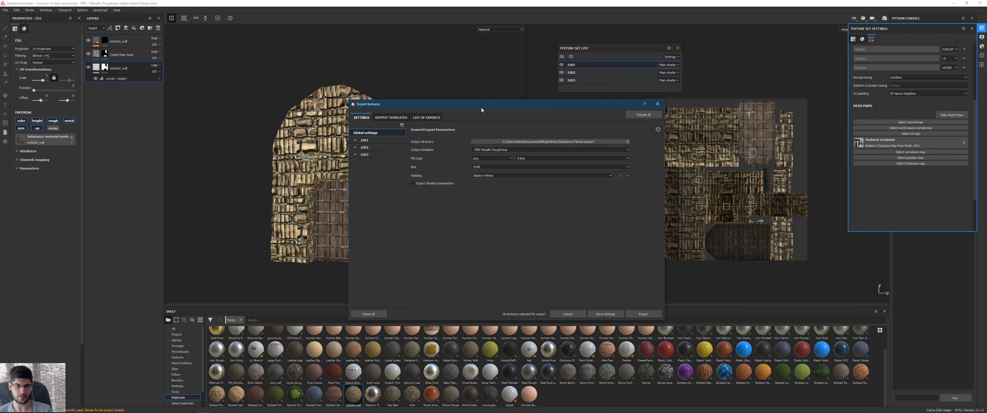
{"action": "left_click", "coordinate": [389, 118]}
{"action": "left_click", "coordinate": [366, 118]}
{"action": "left_click", "coordinate": [379, 118]}
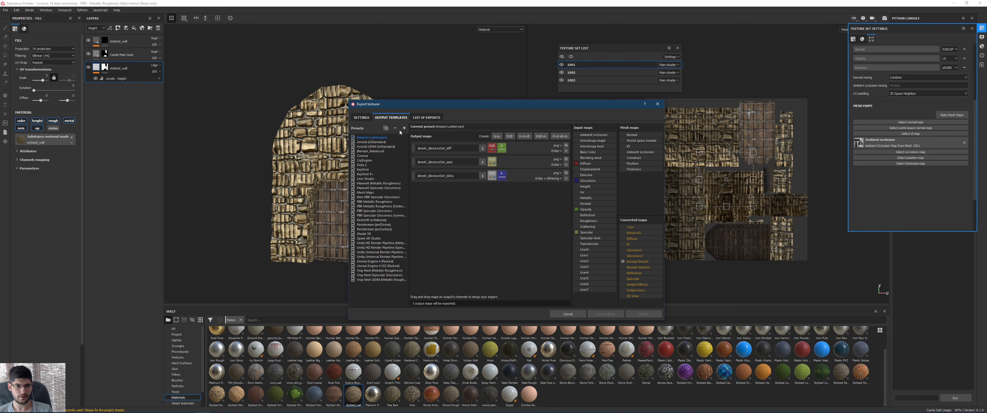
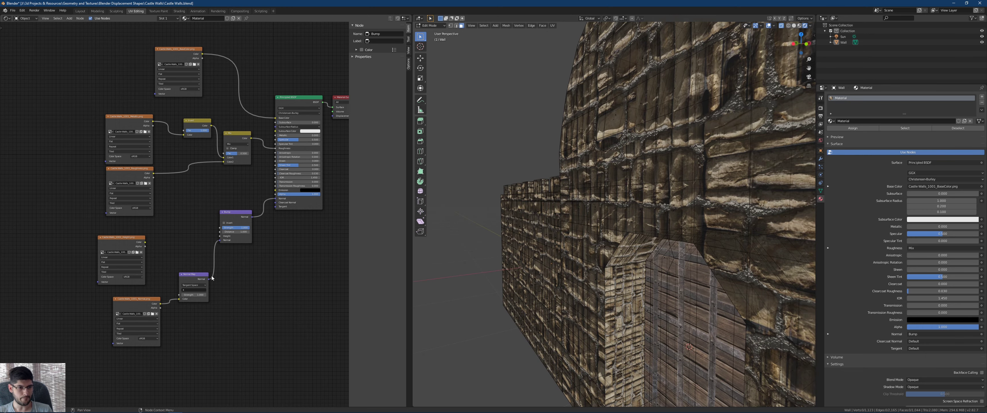
- In Blender, connect the height texture to the Bump node's Height input and move the normal texture node farther from the Normal Map node
{"action": "left_click", "coordinate": [224, 223]}
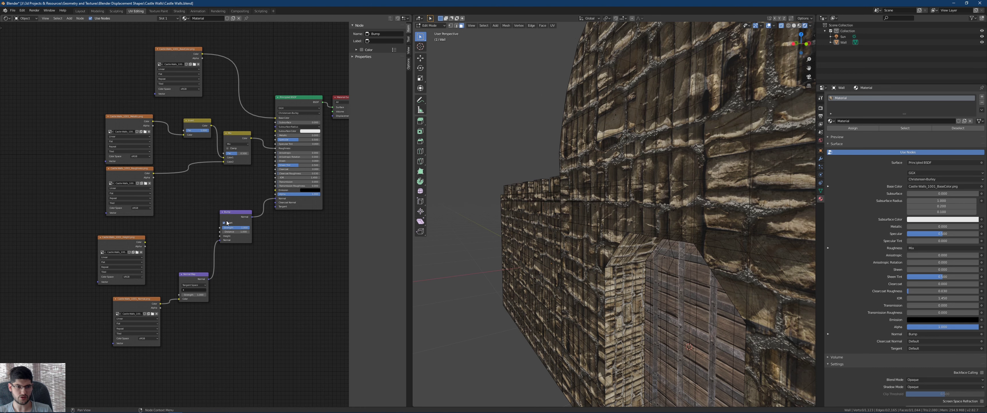
{"action": "left_click", "coordinate": [227, 223]}
{"action": "left_click_drag", "start_coordinate": [145, 243], "coordinate": [220, 236]}
{"action": "left_click", "coordinate": [119, 299]}
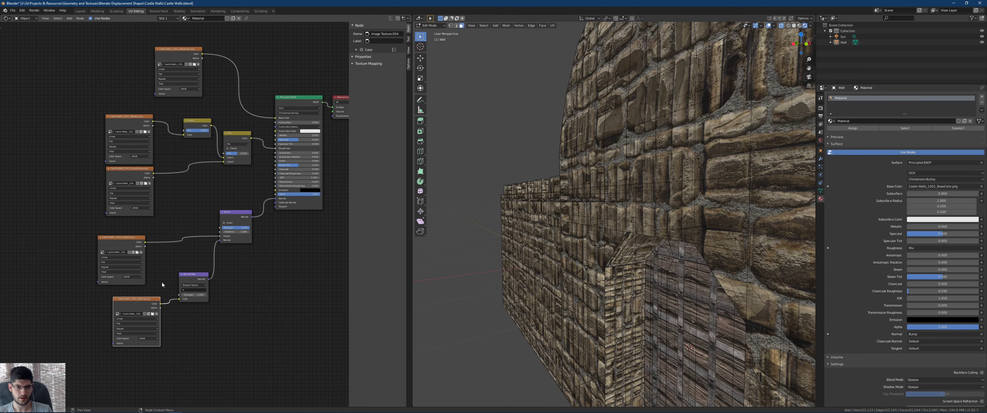
{"action": "key", "text": "g"}
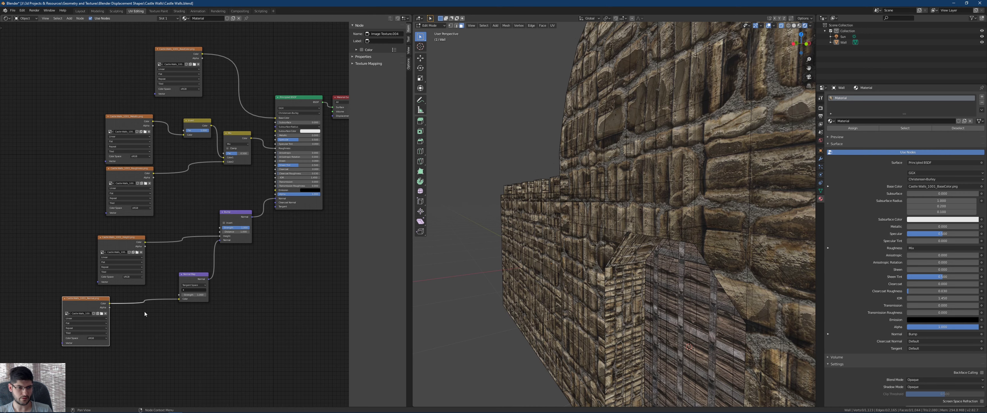
{"action": "left_click", "coordinate": [146, 325]}
- Insert an RGB to BW node between the height texture and the Bump node, and space the texture node away from it
{"action": "key", "text": "F3"}
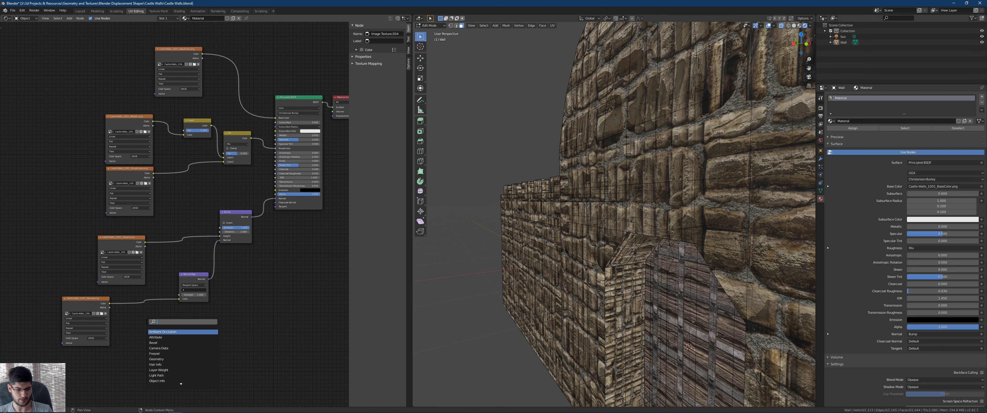
{"action": "type", "text": "rgh"}
{"action": "key", "text": "BackSpace"}
{"action": "type", "text": "b"}
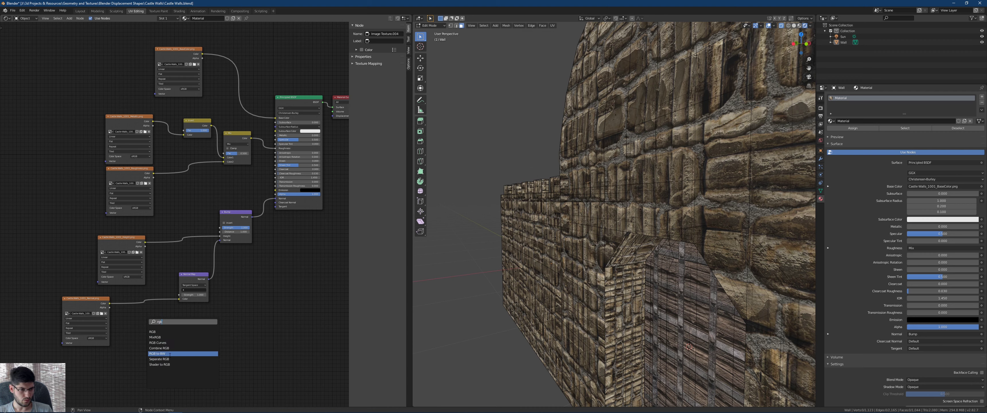
{"action": "left_click", "coordinate": [163, 354]}
{"action": "left_click", "coordinate": [165, 241]}
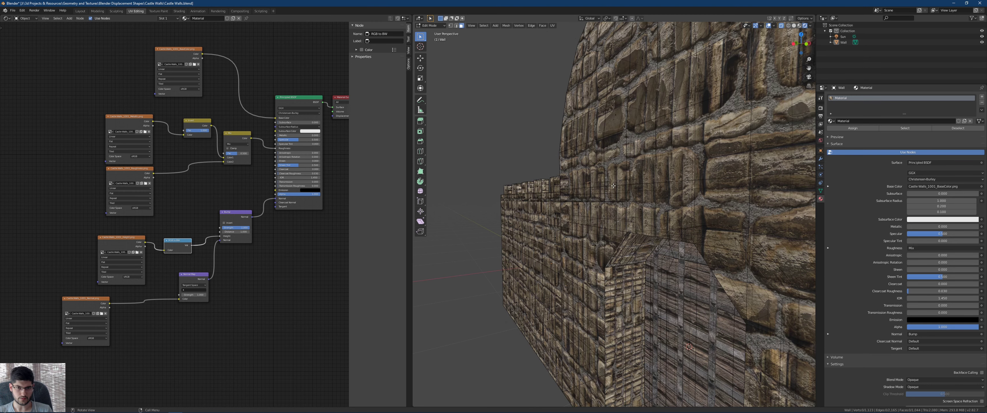
{"action": "middle_click_drag", "start_coordinate": [611, 185], "coordinate": [598, 186]}
{"action": "left_click_drag", "start_coordinate": [120, 238], "coordinate": [117, 238]}
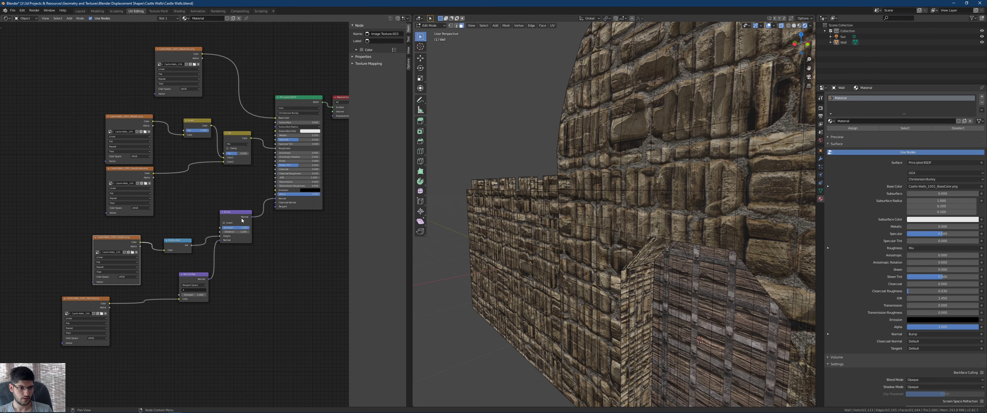
- Toggle the Bump node's Invert option, adjust its strength, and check the stone relief from several angles
{"action": "left_click", "coordinate": [224, 223]}
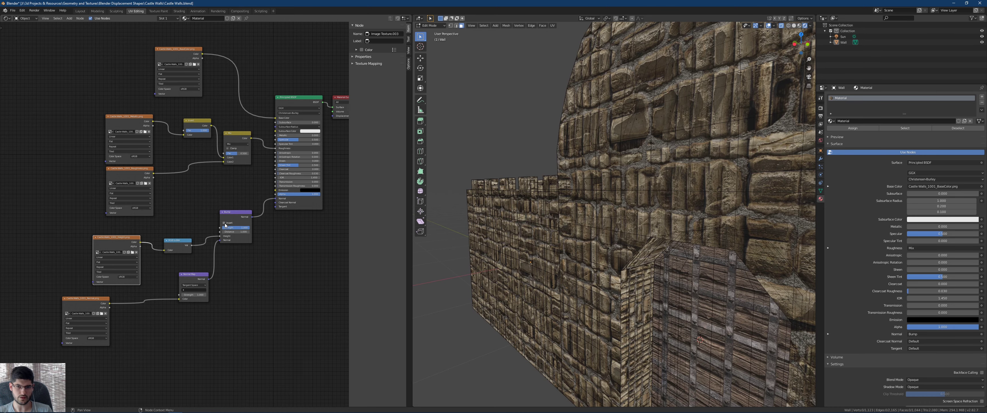
{"action": "middle_click_drag", "start_coordinate": [567, 169], "coordinate": [498, 211]}
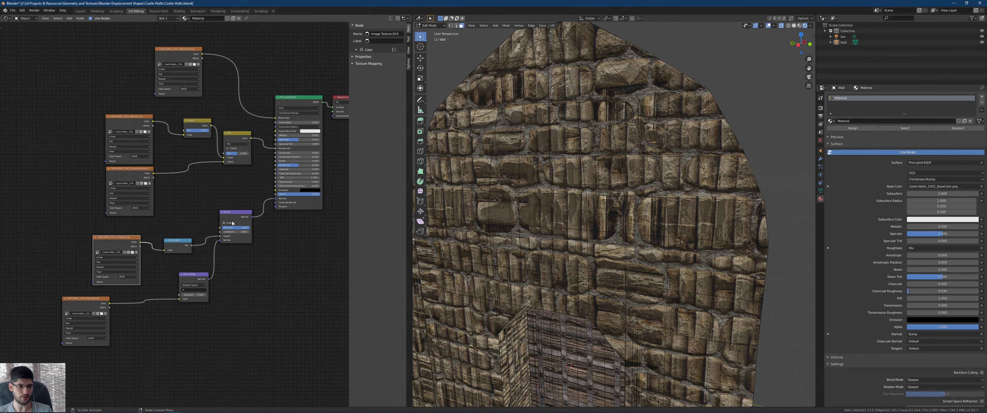
{"action": "scroll", "coordinate": [536, 199], "scroll_direction": "down", "scroll_amount": 3}
{"action": "middle_click_drag", "start_coordinate": [537, 200], "coordinate": [500, 221]}
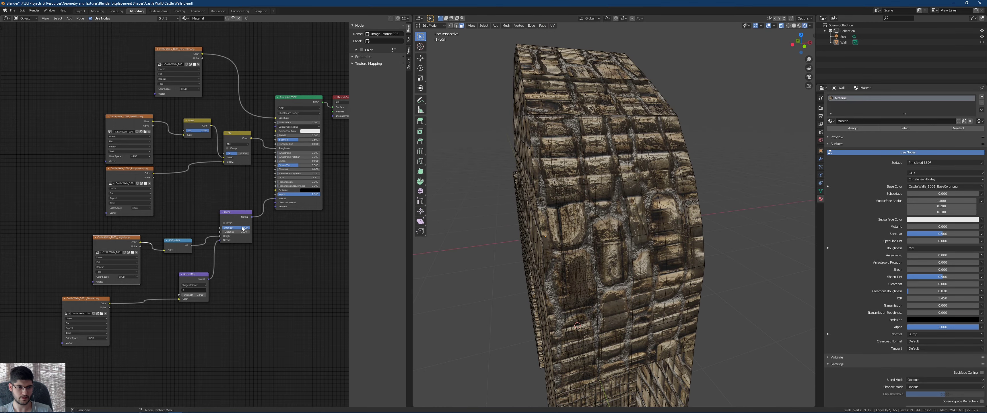
{"action": "mouse_move", "coordinate": [242, 228]}
{"action": "left_mouse_down"}
{"action": "mouse_move", "coordinate": [234, 229]}
{"action": "mouse_move", "coordinate": [250, 229]}
{"action": "left_mouse_up"}
{"action": "middle_click_drag", "start_coordinate": [510, 207], "coordinate": [647, 210]}
{"action": "scroll", "coordinate": [575, 209], "scroll_direction": "down", "scroll_amount": 2}
- Switch the wall to Object Mode and align the normal texture node beneath the height texture node
{"action": "key", "text": "Tab"}
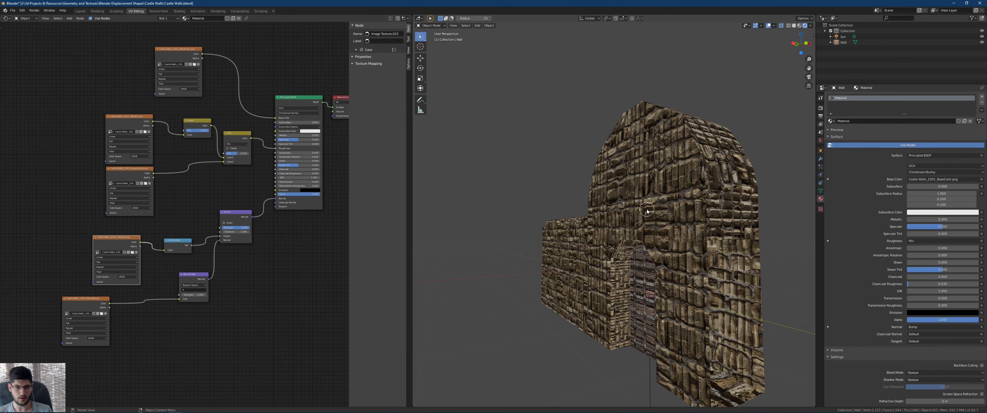
{"action": "scroll", "coordinate": [647, 210], "scroll_direction": "up", "scroll_amount": 3}
{"action": "left_click_drag", "start_coordinate": [85, 306], "coordinate": [116, 308]}
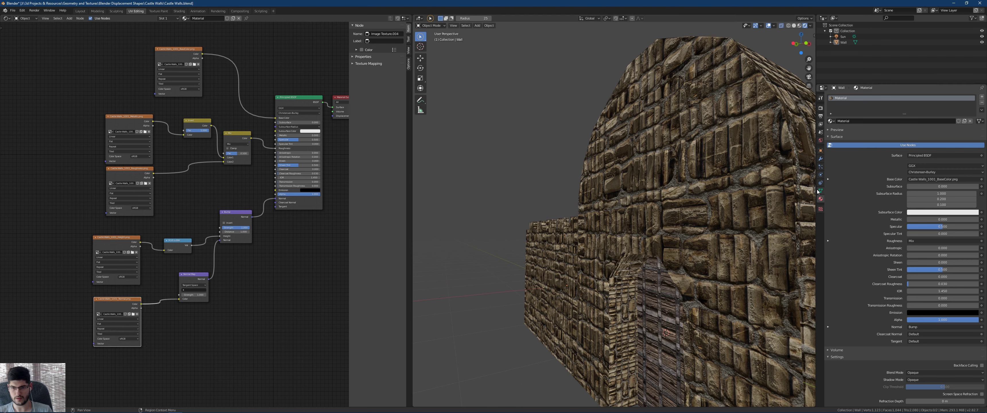
- Add a Subdivision Surface modifier to the wall, set it to Simple, and set its viewport level to 2
{"action": "left_click", "coordinate": [820, 158]}
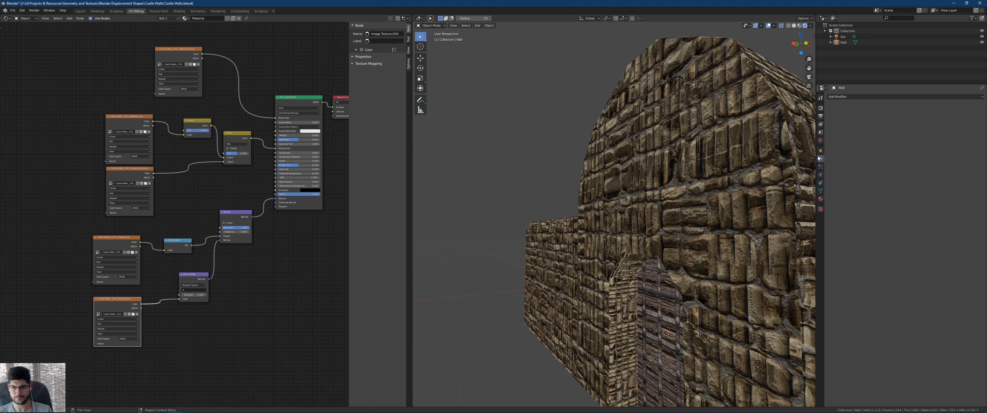
{"action": "left_click", "coordinate": [867, 97]}
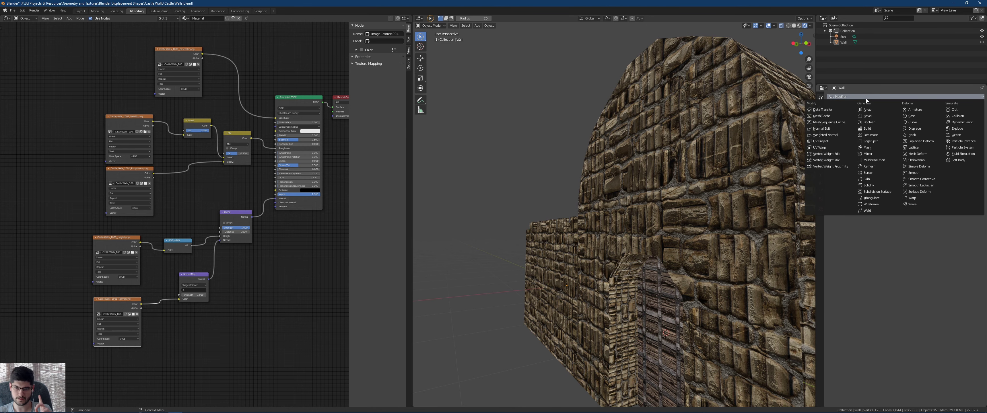
{"action": "left_click", "coordinate": [893, 192]}
{"action": "middle_click_drag", "start_coordinate": [766, 182], "coordinate": [512, 211]}
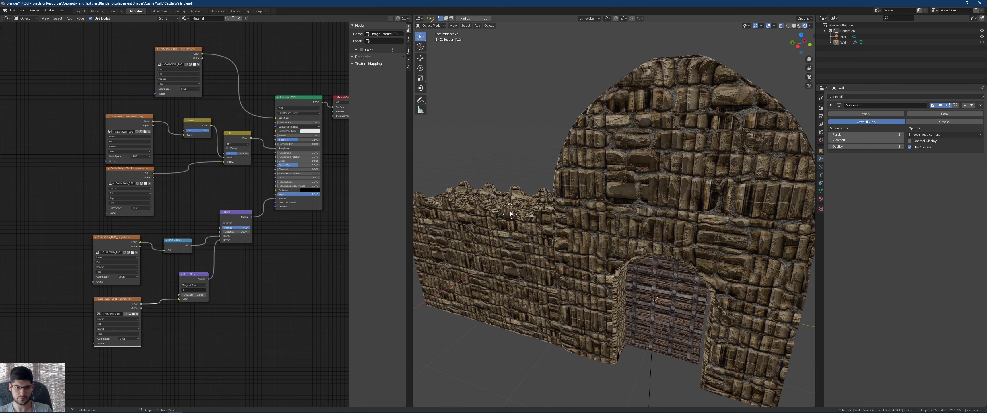
{"action": "left_click", "coordinate": [937, 122]}
{"action": "scroll", "coordinate": [592, 188], "scroll_direction": "up", "scroll_amount": 3}
{"action": "scroll", "coordinate": [591, 189], "scroll_direction": "up", "scroll_amount": 1}
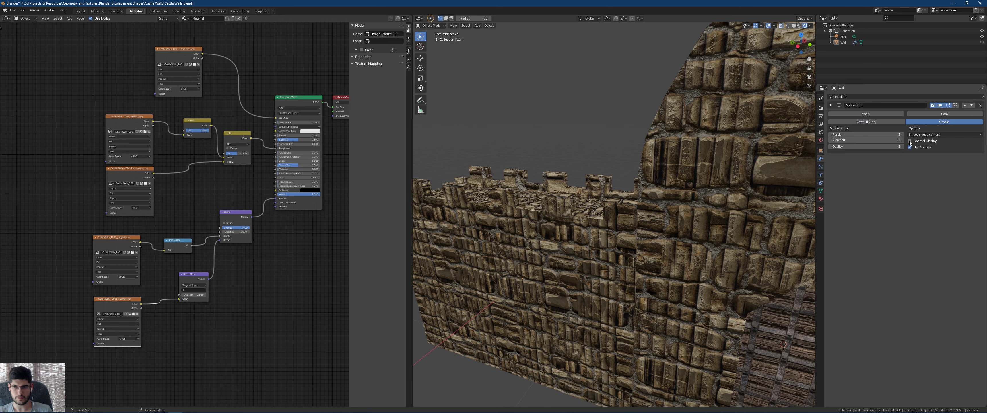
{"action": "left_click", "coordinate": [902, 140]}
- Add a second Subdivision Surface modifier to the wall, set its viewport level to 3, and check the mesh
{"action": "left_click", "coordinate": [858, 97]}
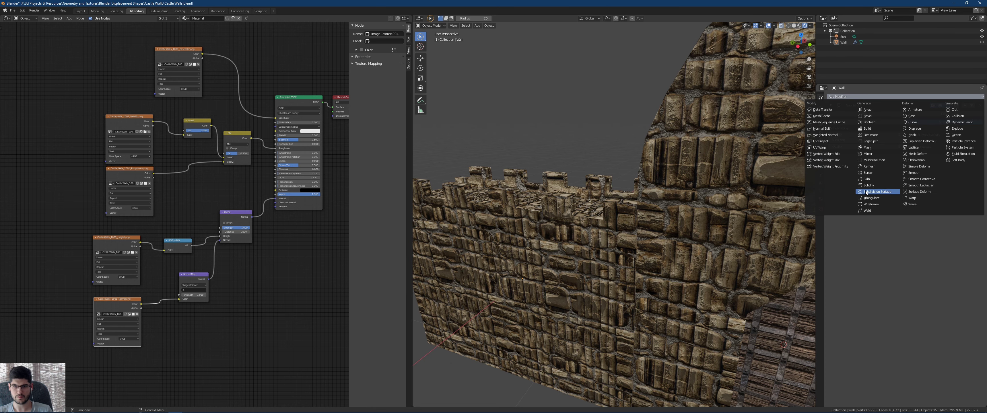
{"action": "left_click", "coordinate": [877, 191]}
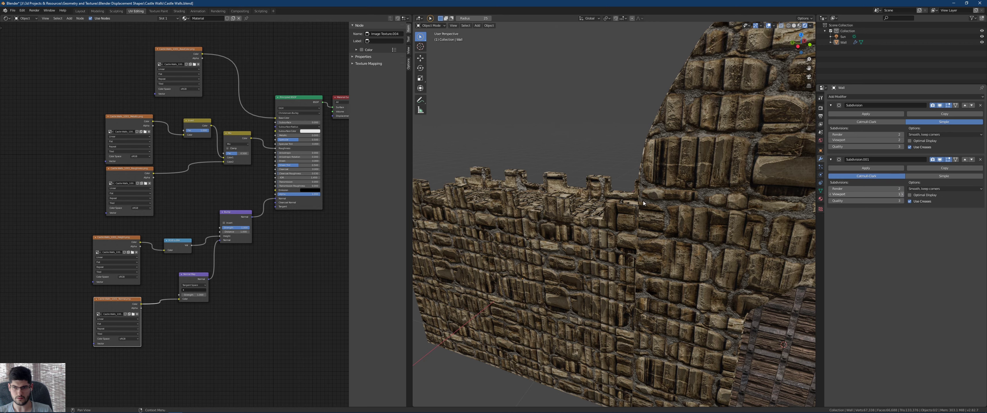
{"action": "key", "text": "ctrl+2"}
{"action": "middle_click_drag", "start_coordinate": [595, 147], "coordinate": [602, 183]}
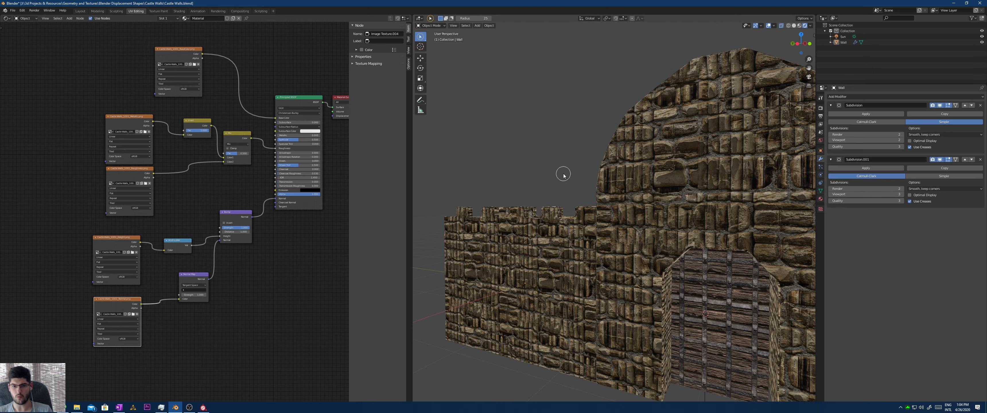
{"action": "middle_click_drag", "start_coordinate": [562, 173], "coordinate": [745, 189]}
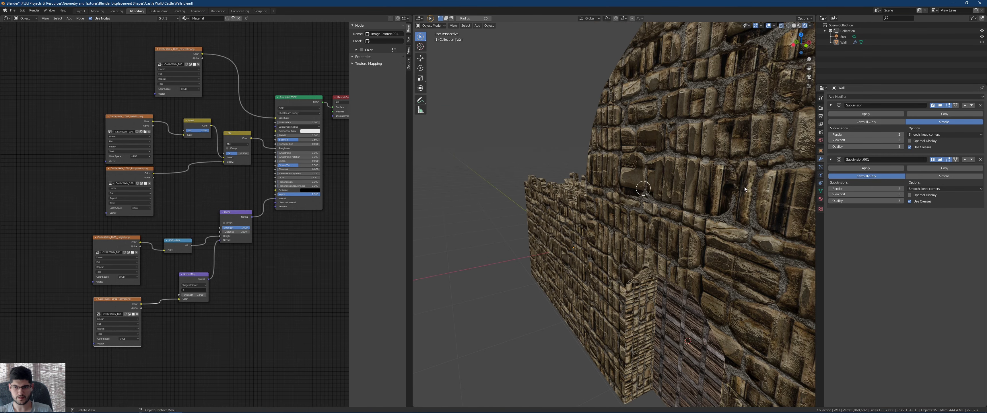
- Add a Displace modifier after the two subdivision modifiers and check its effect on the wall
{"action": "left_click", "coordinate": [869, 97]}
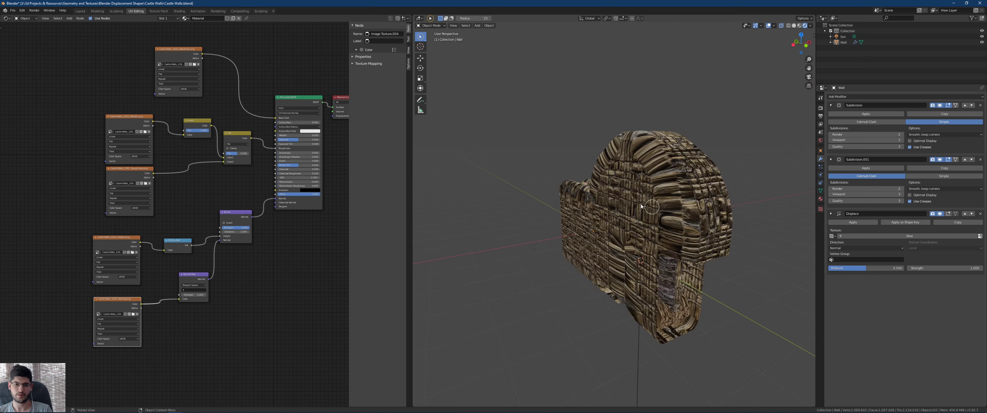
{"action": "middle_click_drag", "start_coordinate": [641, 206], "coordinate": [659, 198]}
{"action": "scroll", "coordinate": [659, 198], "scroll_direction": "up", "scroll_amount": 2}
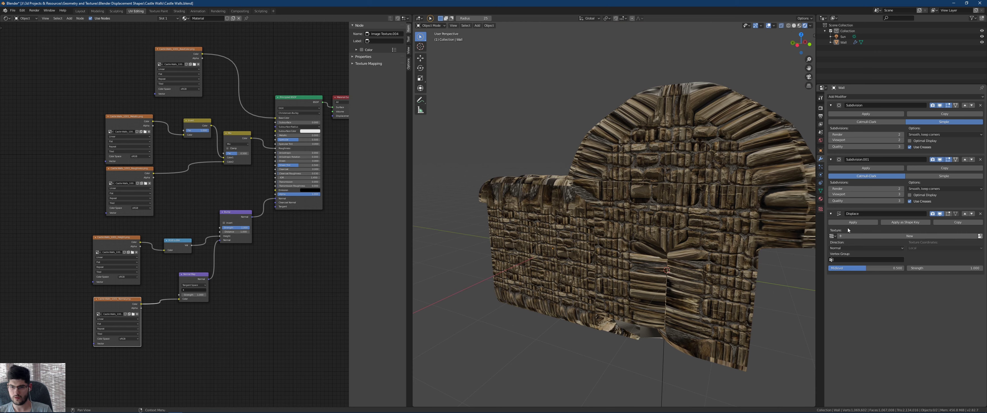
- Create a new image texture for the Displace modifier and check the wall with it
{"action": "left_click", "coordinate": [820, 209]}
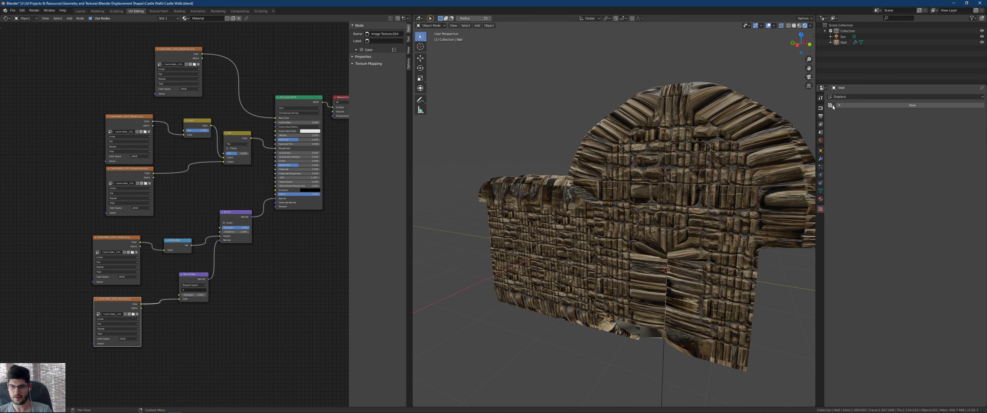
{"action": "left_click", "coordinate": [842, 106]}
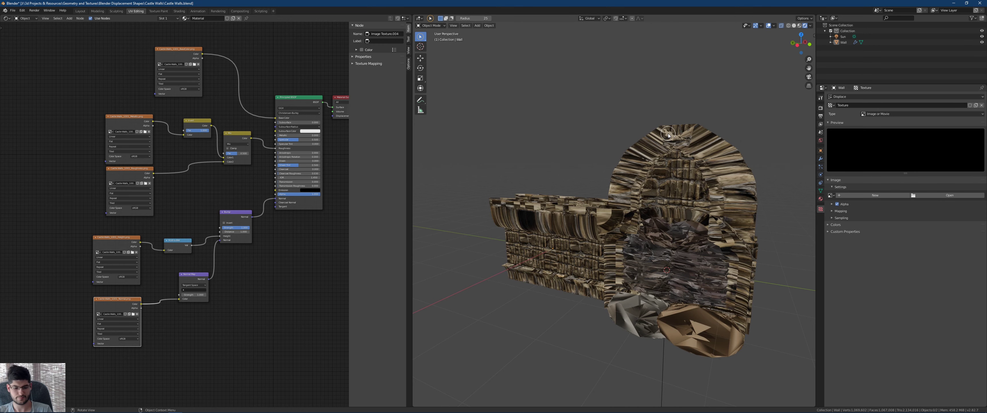
{"action": "middle_click_drag", "start_coordinate": [667, 133], "coordinate": [628, 192]}
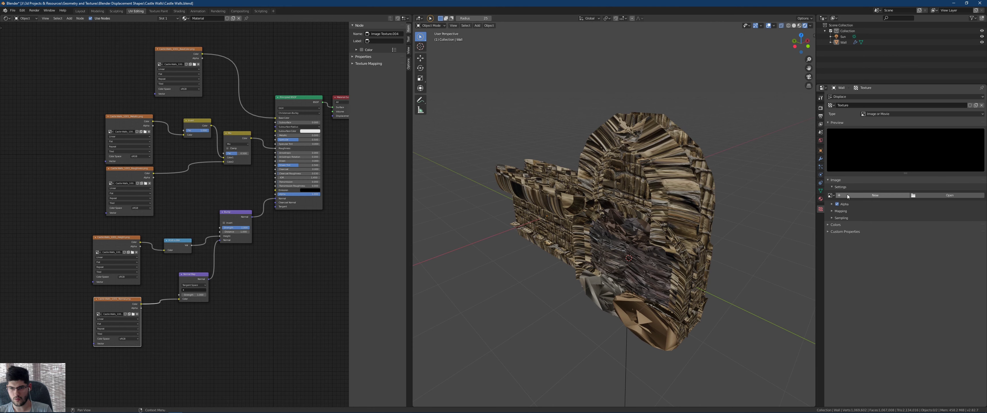
- Assign the already loaded Castle Walls_1001_Height.png image to the displacement texture and check the wall
{"action": "left_click", "coordinate": [930, 196]}
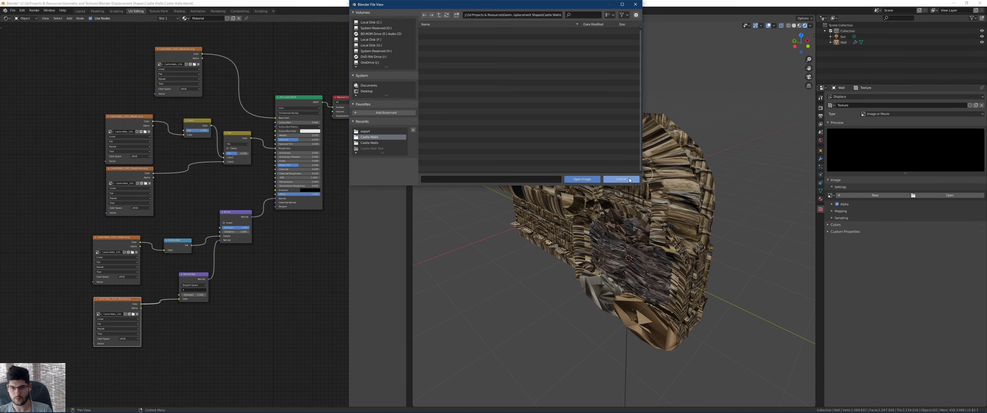
{"action": "left_click", "coordinate": [621, 179]}
{"action": "left_click", "coordinate": [831, 196]}
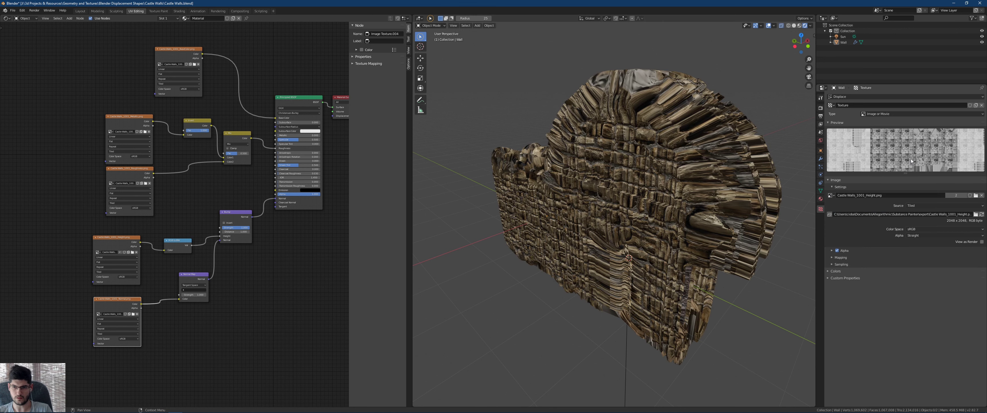
{"action": "middle_click_drag", "start_coordinate": [750, 199], "coordinate": [693, 187]}
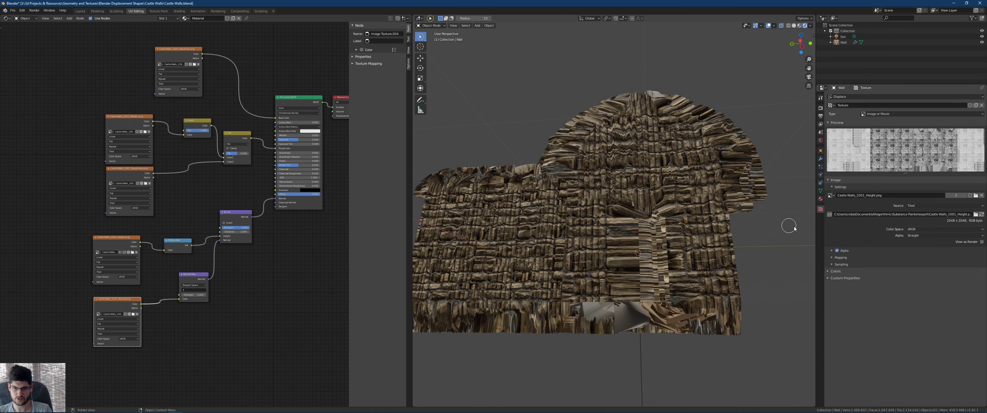
- Set the Displace modifier's texture coordinates to UV and check how the height map lines up on the wall
{"action": "left_click", "coordinate": [821, 141]}
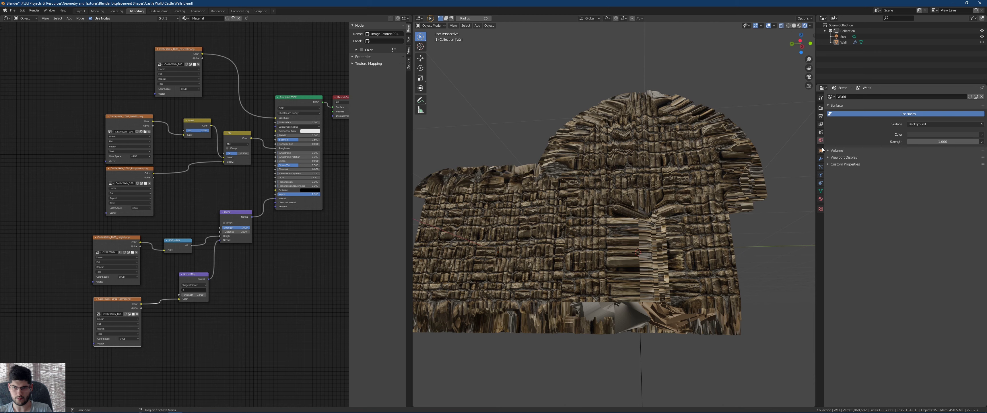
{"action": "left_click", "coordinate": [821, 160]}
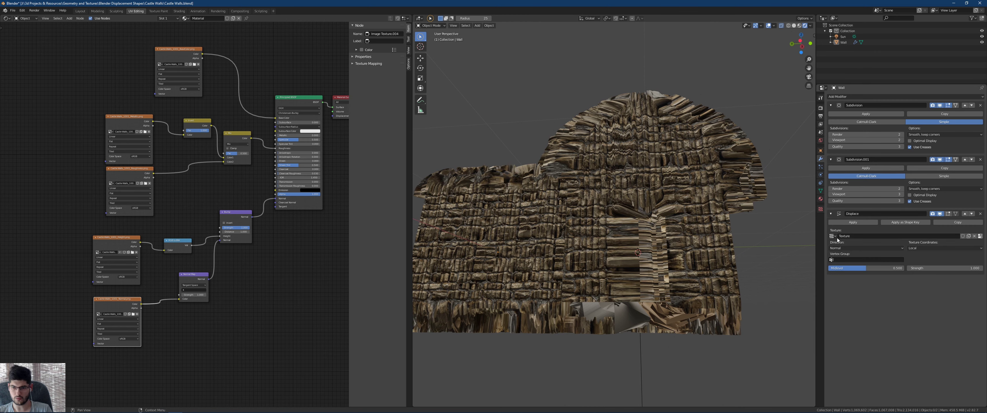
{"action": "left_click", "coordinate": [820, 209]}
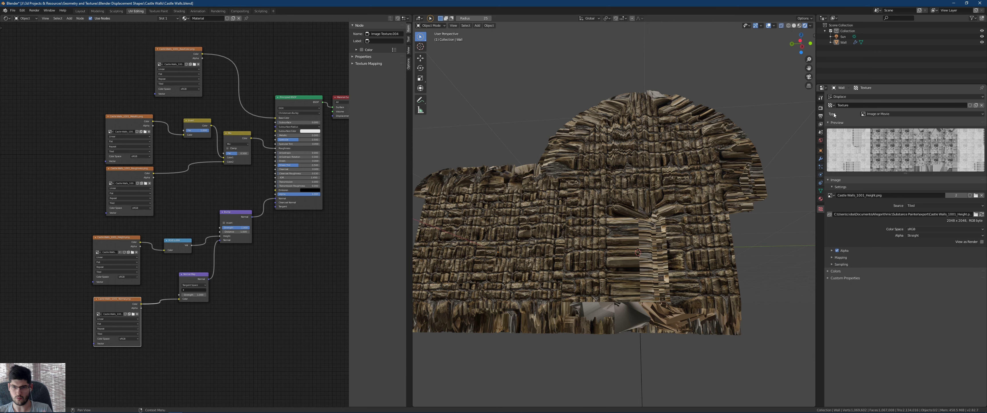
{"action": "left_click", "coordinate": [821, 159]}
{"action": "left_click", "coordinate": [917, 248]}
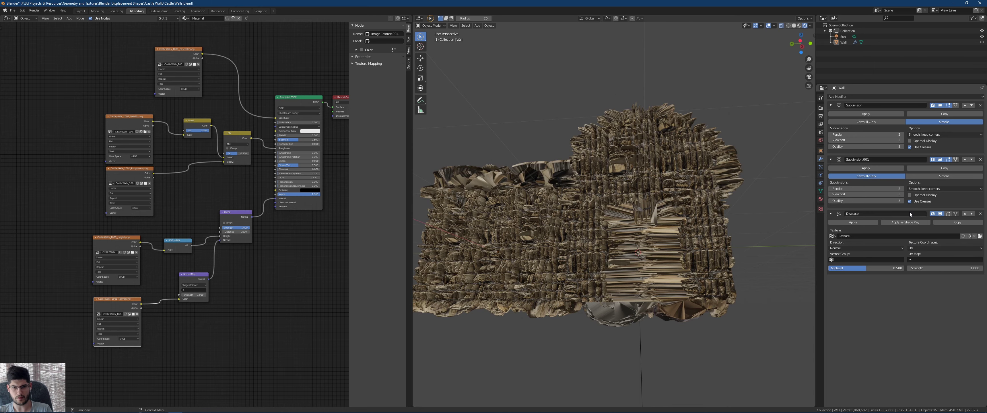
{"action": "middle_click_drag", "start_coordinate": [751, 209], "coordinate": [677, 211]}
{"action": "scroll", "coordinate": [674, 213], "scroll_direction": "up", "scroll_amount": 3}
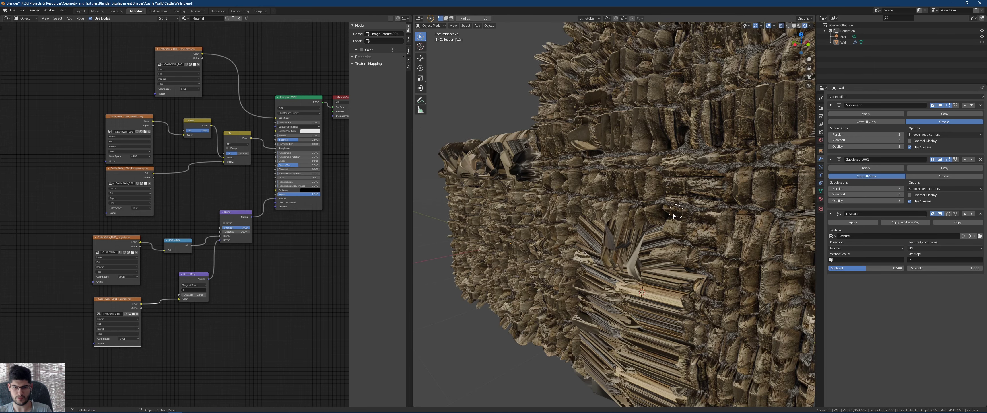
{"action": "scroll", "coordinate": [674, 215], "scroll_direction": "down", "scroll_amount": 5}
- Set the Displace modifier's strength to 0.02 and inspect the stones up close
{"action": "left_click", "coordinate": [936, 268]}
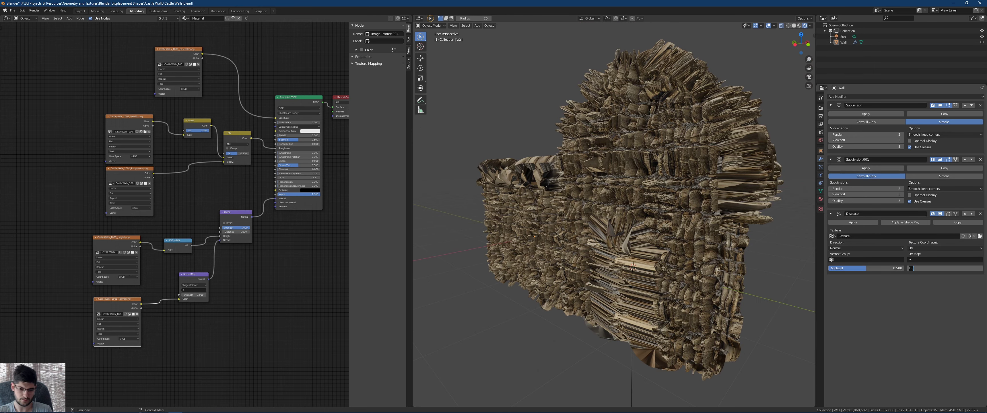
{"action": "type", "text": "0.02"}
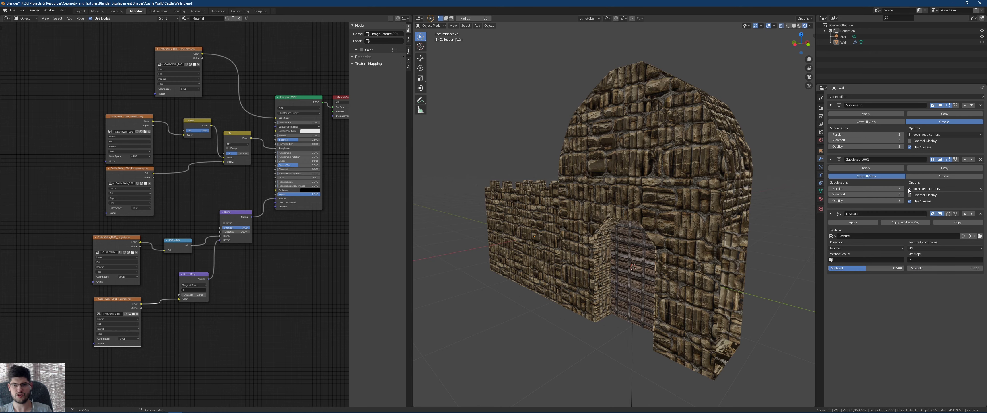
{"action": "middle_click_drag", "start_coordinate": [651, 191], "coordinate": [724, 176]}
{"action": "scroll", "coordinate": [623, 145], "scroll_direction": "up", "scroll_amount": 5}
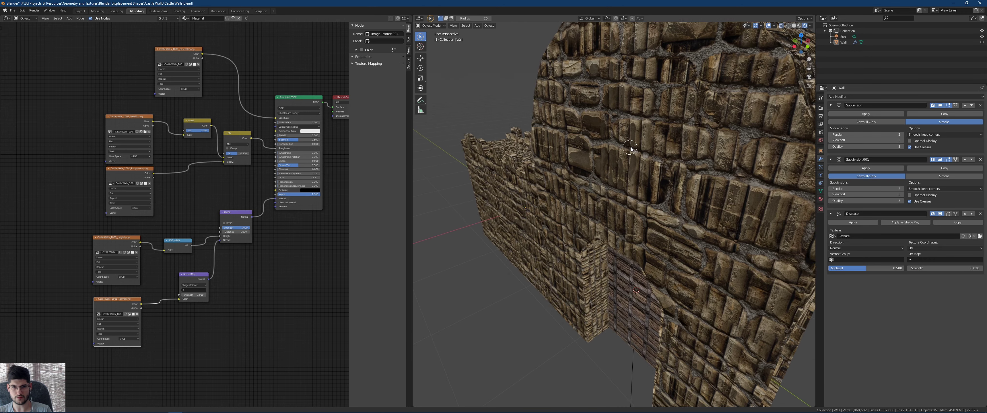
{"action": "scroll", "coordinate": [630, 148], "scroll_direction": "up", "scroll_amount": 1}
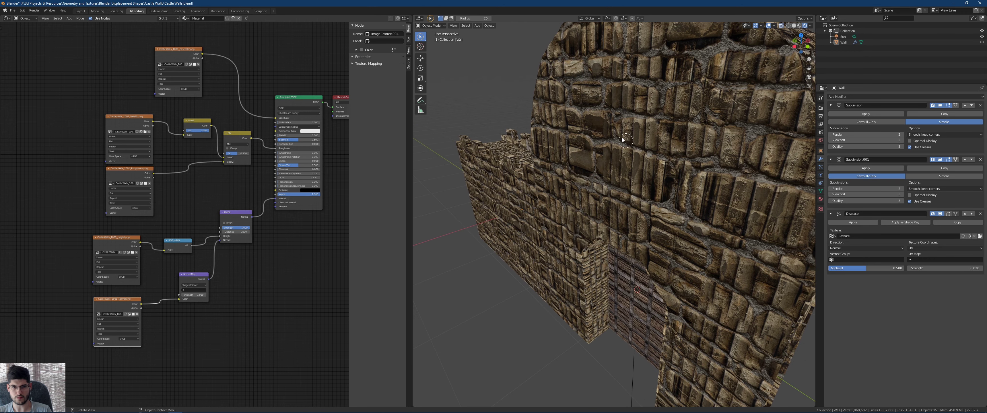
- Increase the Displace modifier's strength and inspect the gate arch and the top edge of the wall
{"action": "left_click", "coordinate": [925, 268]}
{"action": "type", "text": "0"}
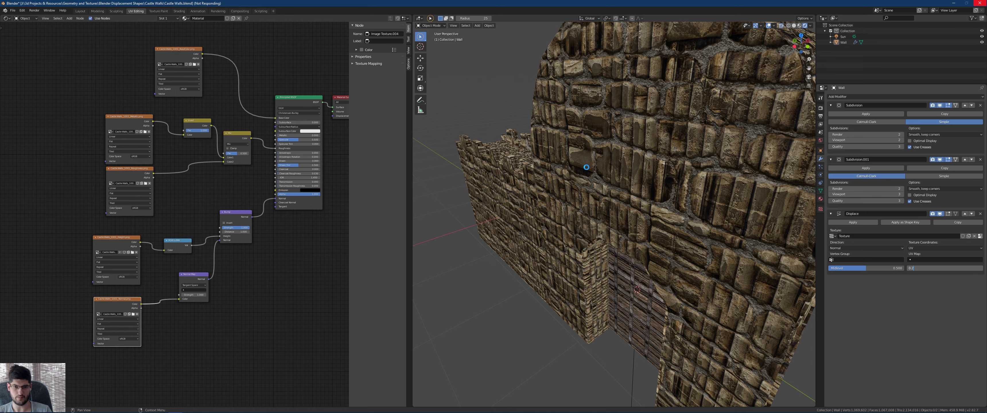
{"action": "middle_click_drag", "start_coordinate": [628, 158], "coordinate": [476, 291]}
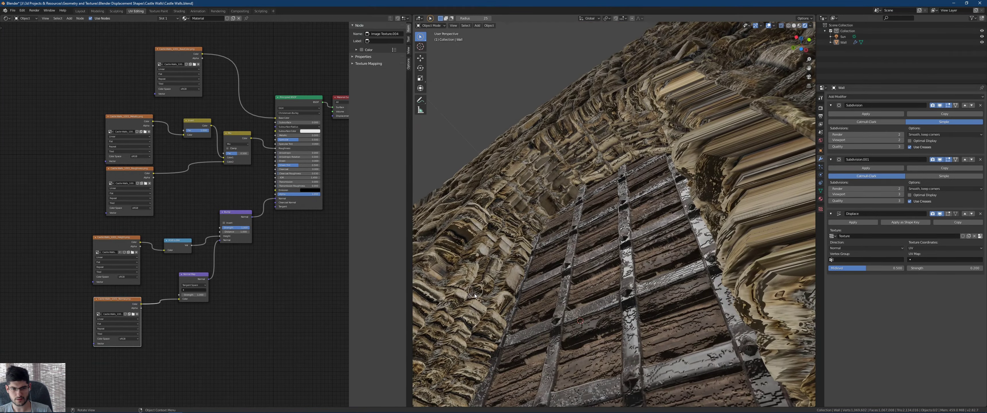
{"action": "mouse_move", "coordinate": [487, 259]}
{"action": "middle_mouse_down"}
{"action": "mouse_move", "coordinate": [506, 249]}
{"action": "mouse_move", "coordinate": [494, 261]}
{"action": "middle_mouse_up"}
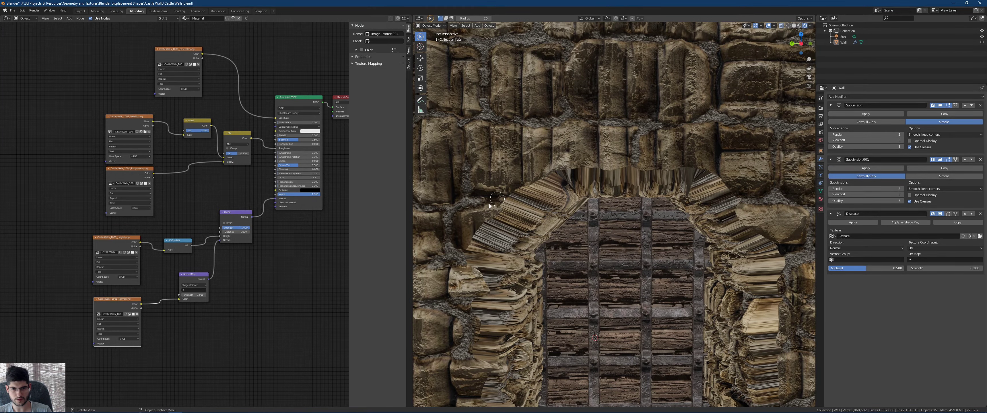
{"action": "scroll", "coordinate": [489, 205], "scroll_direction": "down", "scroll_amount": 5}
{"action": "middle_click_drag", "start_coordinate": [489, 206], "coordinate": [591, 208]}
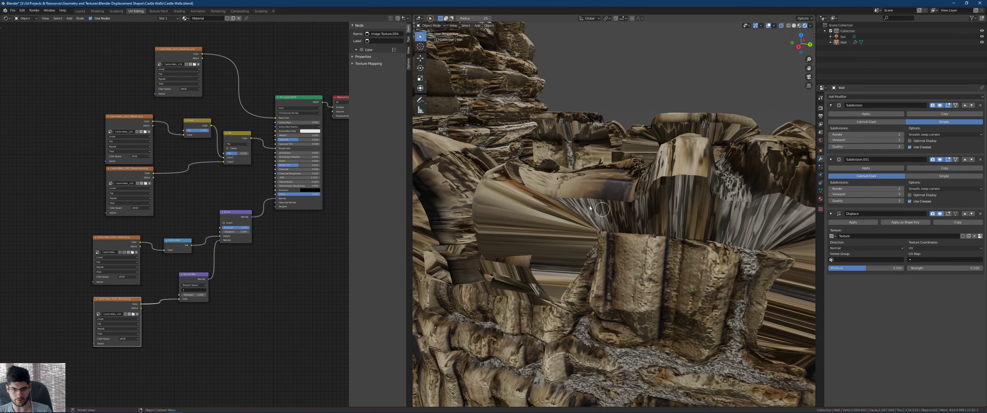
{"action": "middle_click_drag", "start_coordinate": [680, 183], "coordinate": [561, 229]}
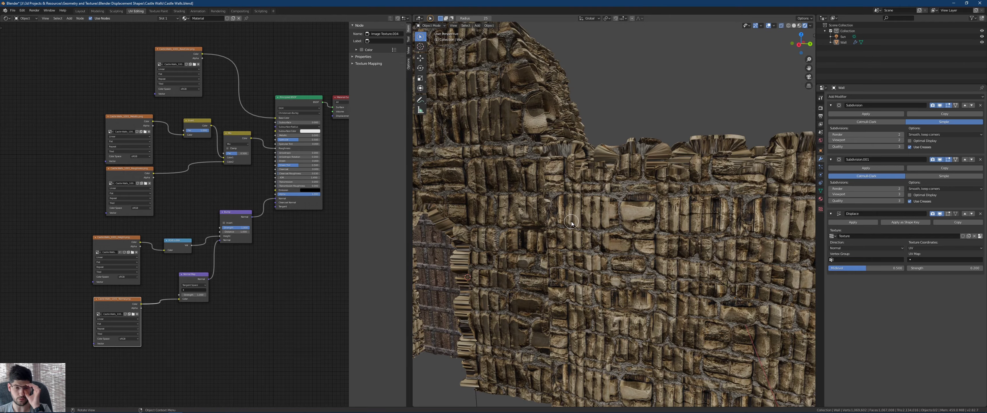
- Examine the displaced stones, the gateway and the battlements from several angles for distortion
{"action": "scroll", "coordinate": [561, 230], "scroll_direction": "down", "scroll_amount": 5}
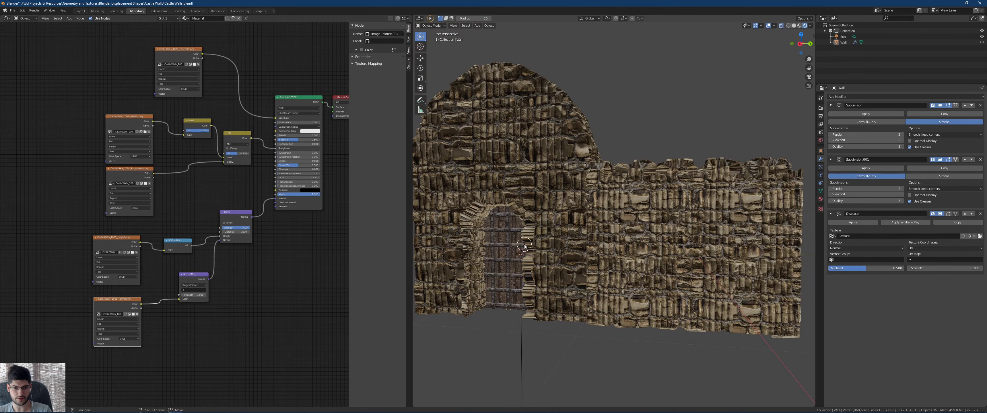
{"action": "scroll", "coordinate": [478, 304], "scroll_direction": "up", "scroll_amount": 8}
{"action": "scroll", "coordinate": [477, 303], "scroll_direction": "down", "scroll_amount": 5}
{"action": "middle_click_drag", "start_coordinate": [478, 304], "coordinate": [581, 159]}
{"action": "middle_click_drag", "start_coordinate": [624, 210], "coordinate": [555, 165]}
{"action": "scroll", "coordinate": [548, 173], "scroll_direction": "up", "scroll_amount": 8}
{"action": "middle_click_drag", "start_coordinate": [669, 203], "coordinate": [674, 222]}
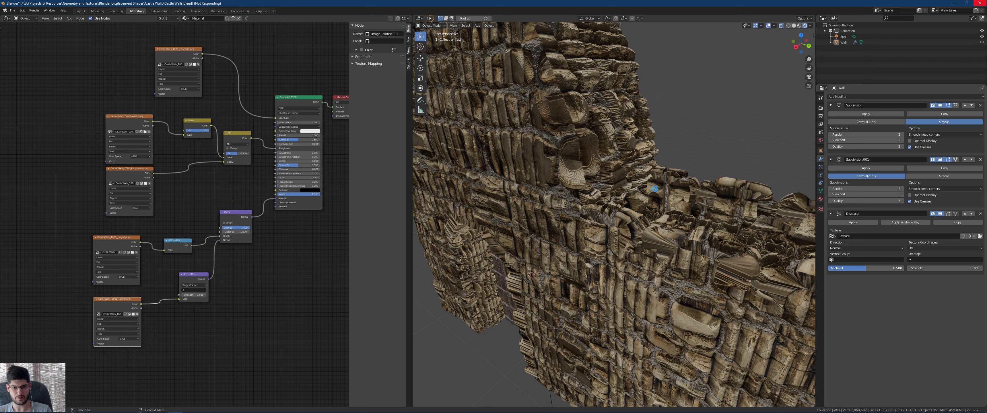
{"action": "middle_click_drag", "start_coordinate": [655, 189], "coordinate": [577, 203]}
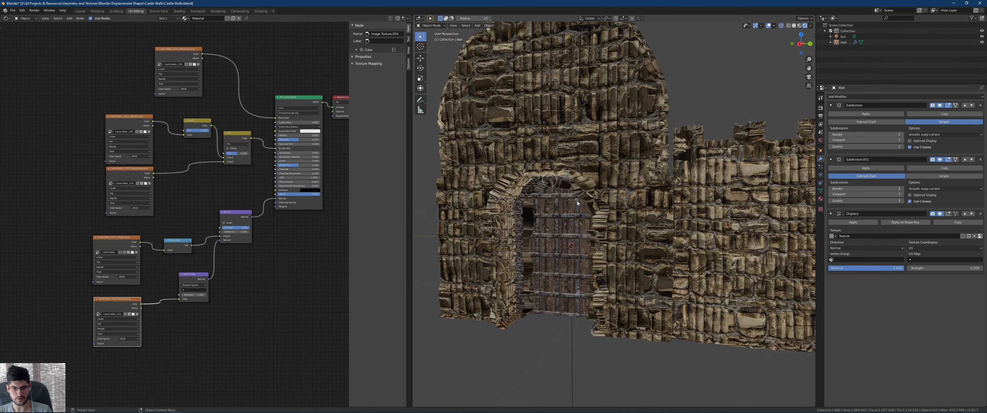
- Try a Displace midlevel of 0.2 on the wall
{"action": "left_click", "coordinate": [863, 267]}
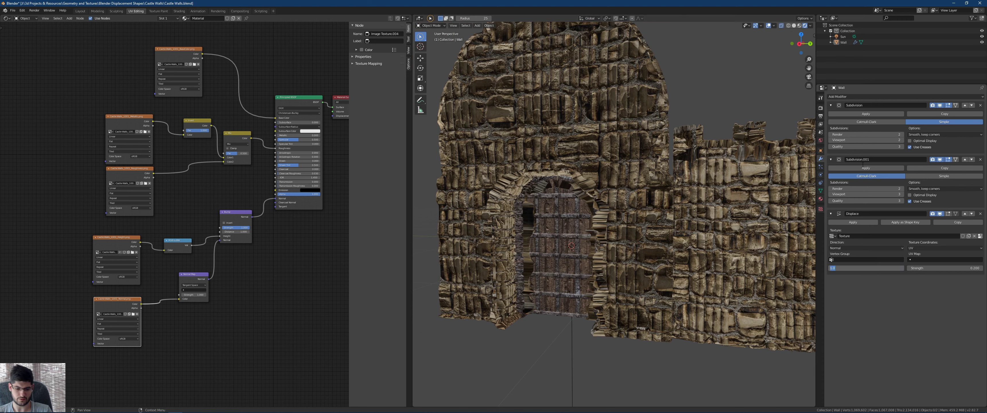
{"action": "type", "text": "0"}
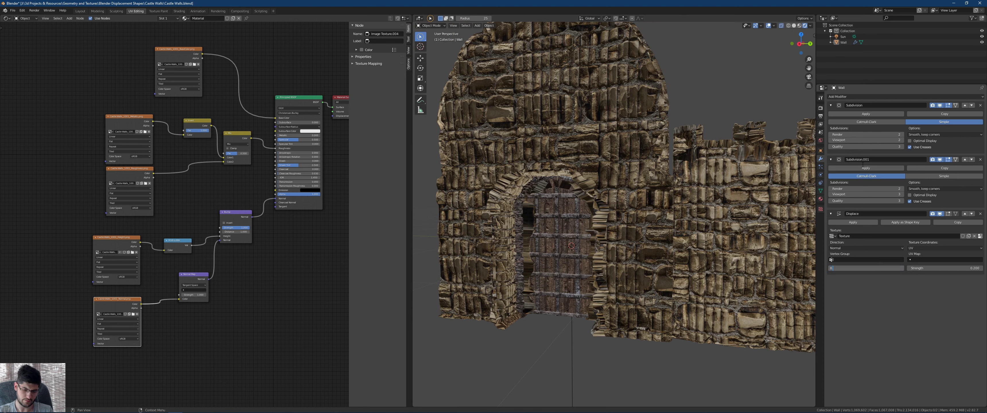
{"action": "type", "text": ".2"}
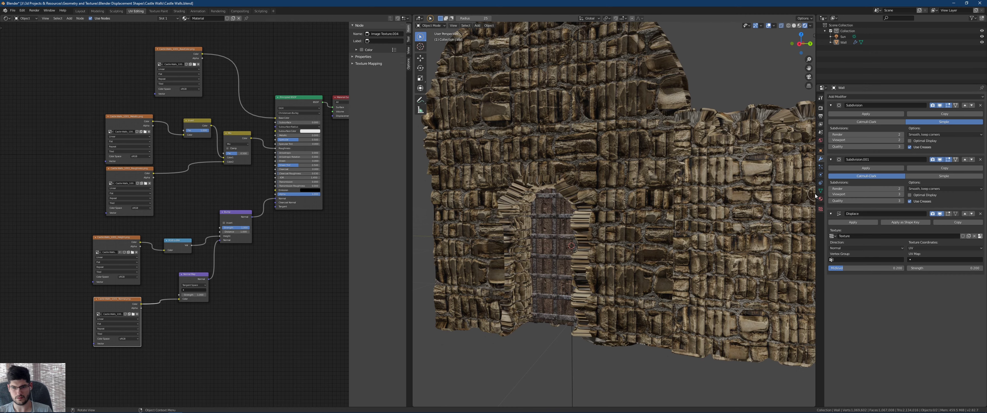
- Set the Displace modifier's midlevel to 1 and check the stones beside the gate
{"action": "left_click", "coordinate": [866, 268]}
{"action": "type", "text": "1"}
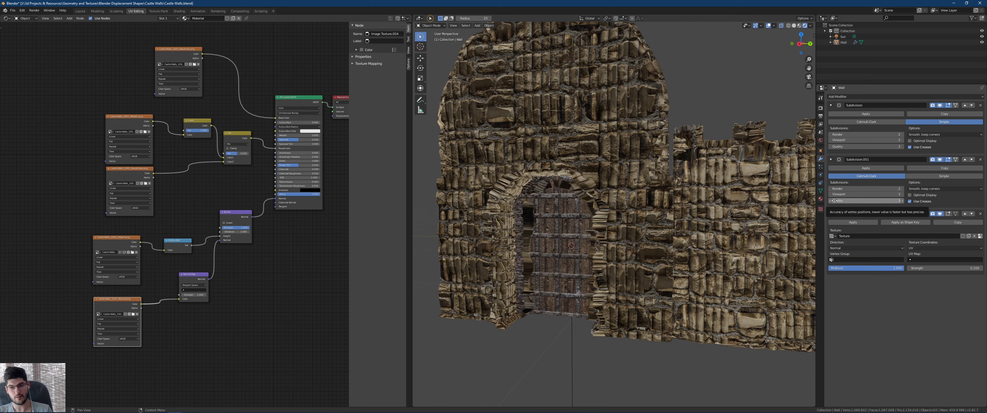
{"action": "middle_click_drag", "start_coordinate": [687, 179], "coordinate": [675, 198]}
{"action": "scroll", "coordinate": [658, 231], "scroll_direction": "up", "scroll_amount": 5}
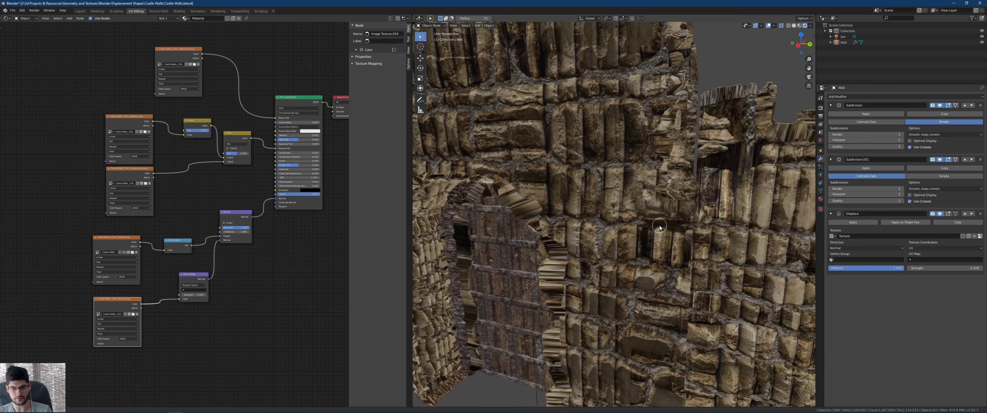
- Lower the Displace modifier's strength and inspect the stone relief on the gate and wall from several angles
{"action": "left_click", "coordinate": [944, 267]}
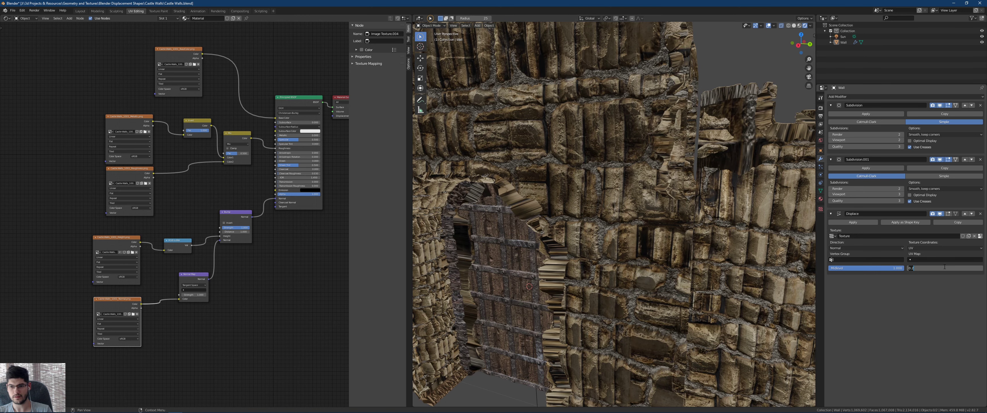
{"action": "key", "text": "BackSpace"}
{"action": "key", "text": "BackSpace"}
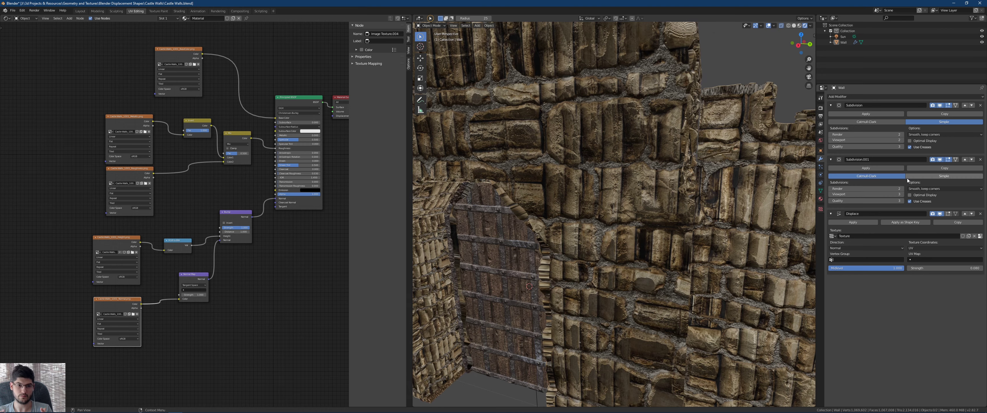
{"action": "middle_click_drag", "start_coordinate": [682, 216], "coordinate": [736, 233]}
{"action": "scroll", "coordinate": [674, 209], "scroll_direction": "up", "scroll_amount": 5}
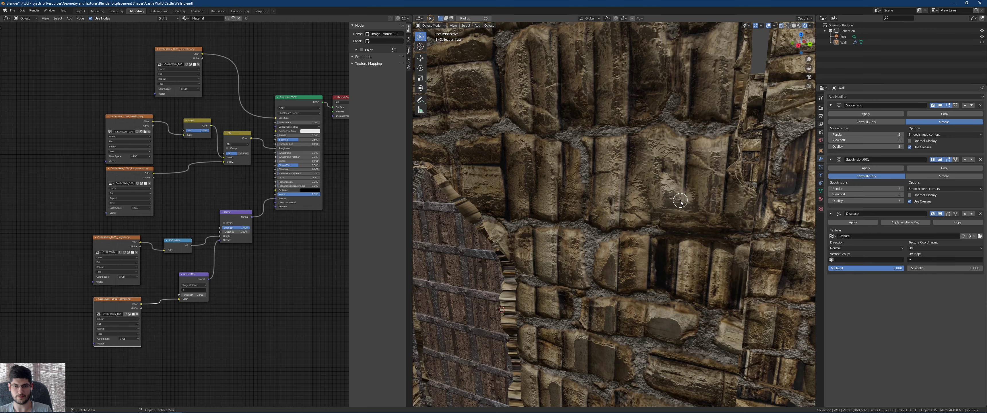
{"action": "scroll", "coordinate": [664, 207], "scroll_direction": "down", "scroll_amount": 5}
{"action": "middle_click_drag", "start_coordinate": [621, 185], "coordinate": [537, 226]}
{"action": "scroll", "coordinate": [590, 230], "scroll_direction": "up", "scroll_amount": 3}
{"action": "scroll", "coordinate": [567, 222], "scroll_direction": "down", "scroll_amount": 4}
{"action": "scroll", "coordinate": [567, 222], "scroll_direction": "up", "scroll_amount": 2}
- Set the Displace modifier's strength to 0.15 and check the battlements, arch and door for gaps
{"action": "left_click", "coordinate": [945, 268]}
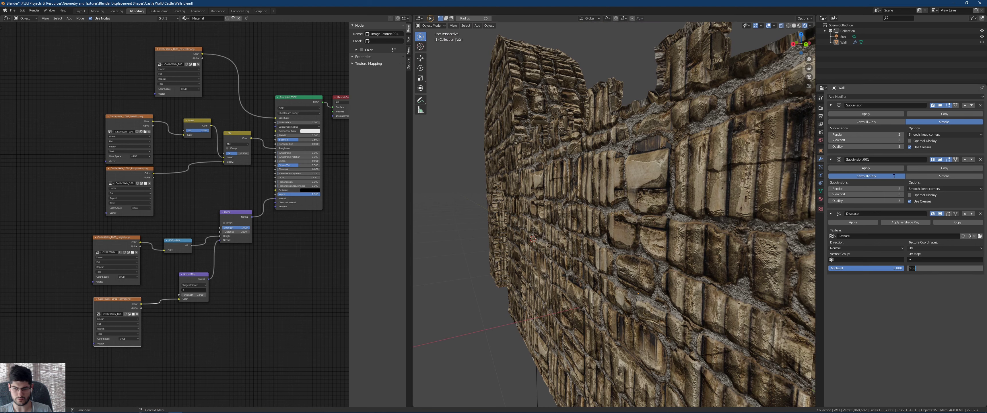
{"action": "type", "text": "0.15"}
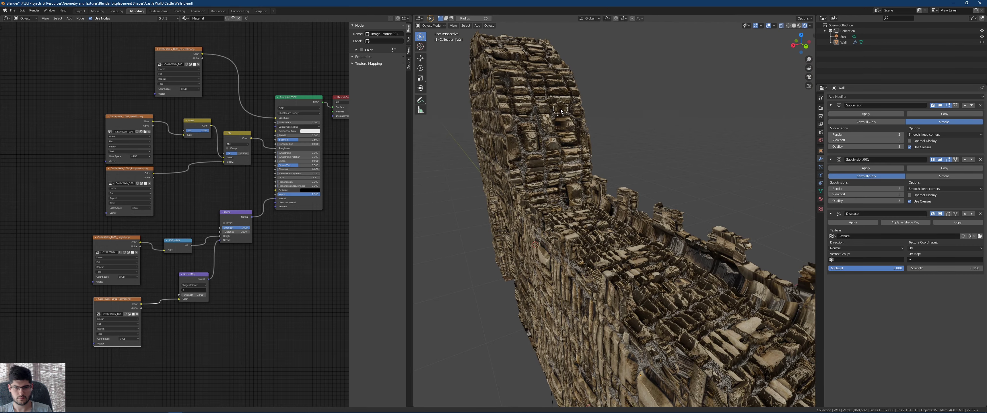
{"action": "middle_click_drag", "start_coordinate": [561, 110], "coordinate": [620, 88]}
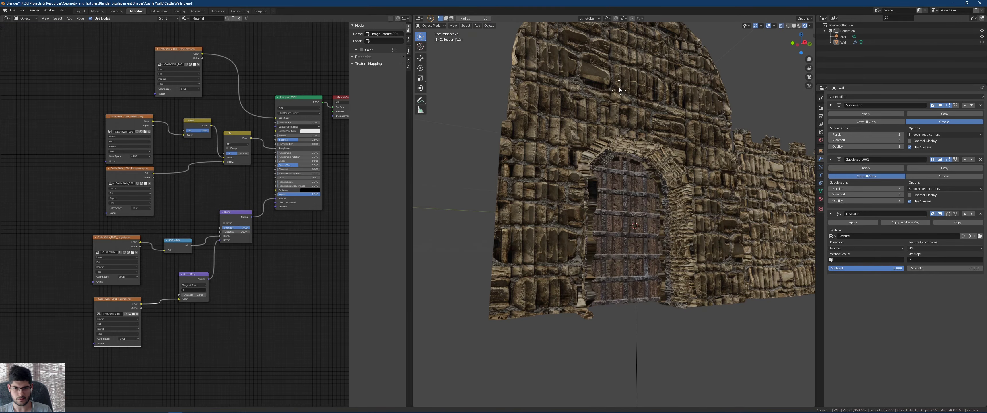
{"action": "scroll", "coordinate": [619, 88], "scroll_direction": "up", "scroll_amount": 3}
{"action": "scroll", "coordinate": [492, 200], "scroll_direction": "up", "scroll_amount": 1}
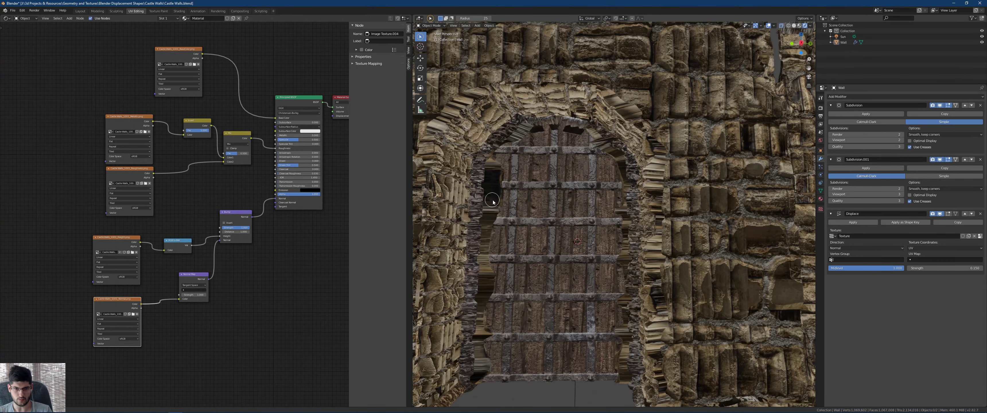
{"action": "scroll", "coordinate": [493, 200], "scroll_direction": "up", "scroll_amount": 1}
- Set the Displace modifier's strength to 0.1 and check the whole gate and wall
{"action": "left_click", "coordinate": [935, 268]}
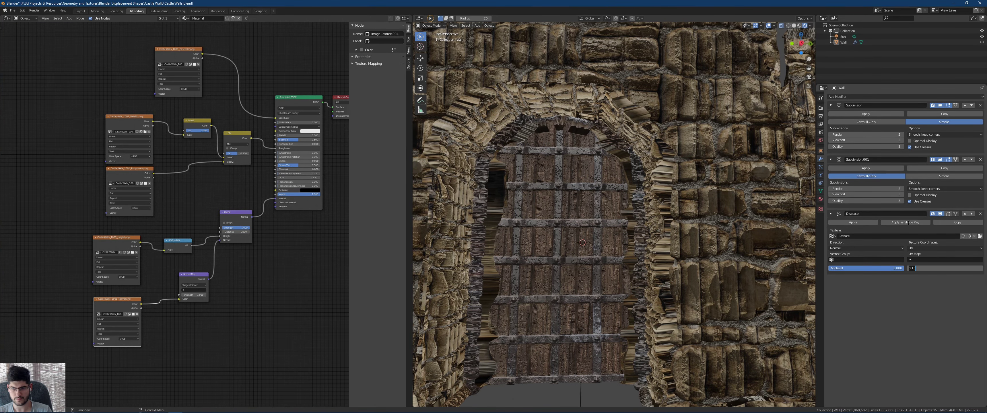
{"action": "key", "text": "BackSpace"}
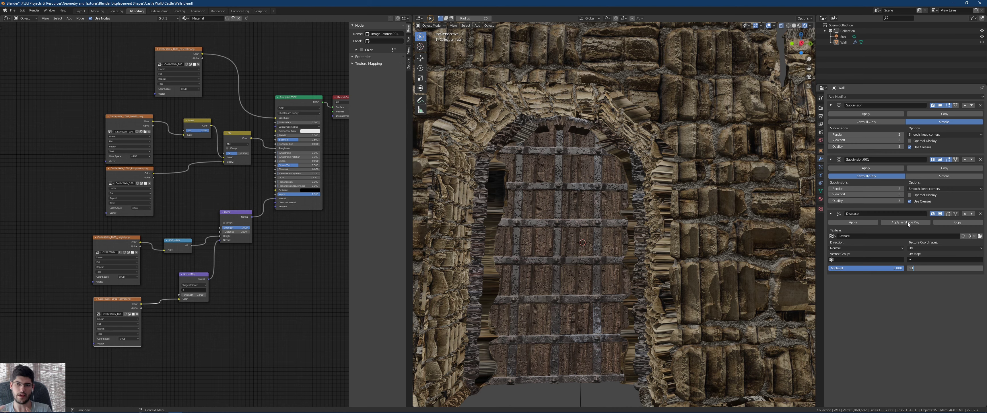
{"action": "left_click", "coordinate": [907, 222]}
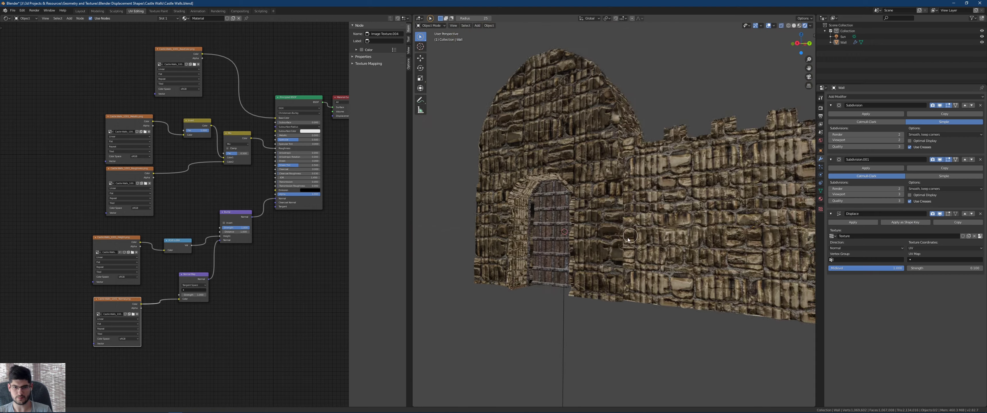
- Check the displaced stones on the arch and gate, and add a Decimate modifier to the Wall after the Displace modifier
{"action": "middle_click_drag", "start_coordinate": [627, 238], "coordinate": [575, 286]}
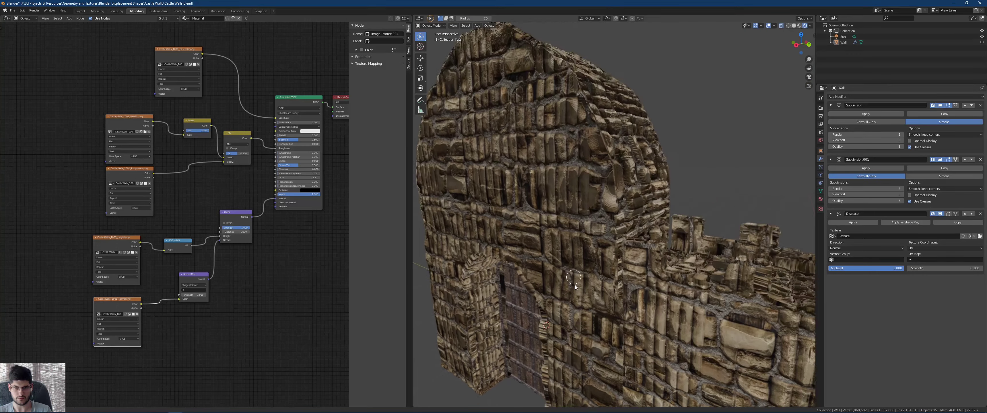
{"action": "scroll", "coordinate": [575, 285], "scroll_direction": "up", "scroll_amount": 8}
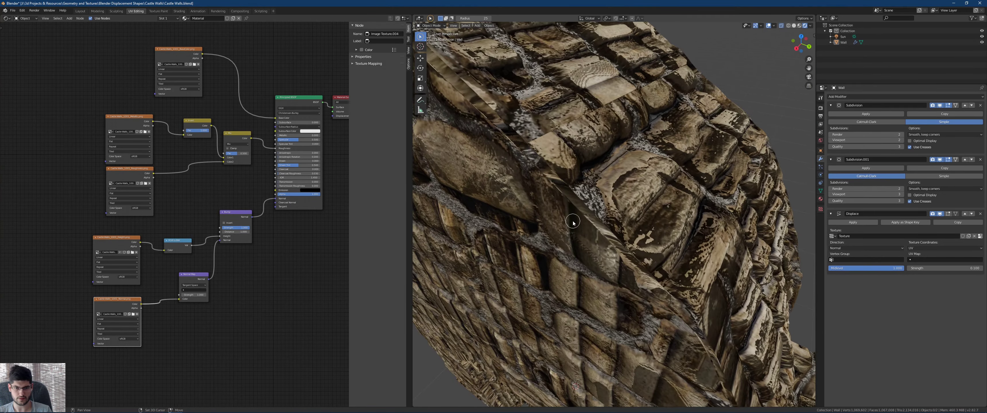
{"action": "scroll", "coordinate": [573, 222], "scroll_direction": "down", "scroll_amount": 8}
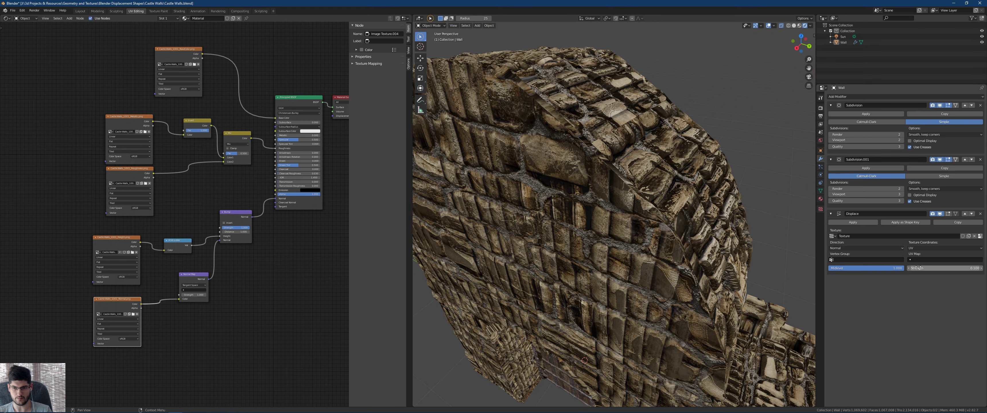
{"action": "middle_click_drag", "start_coordinate": [659, 207], "coordinate": [627, 170]}
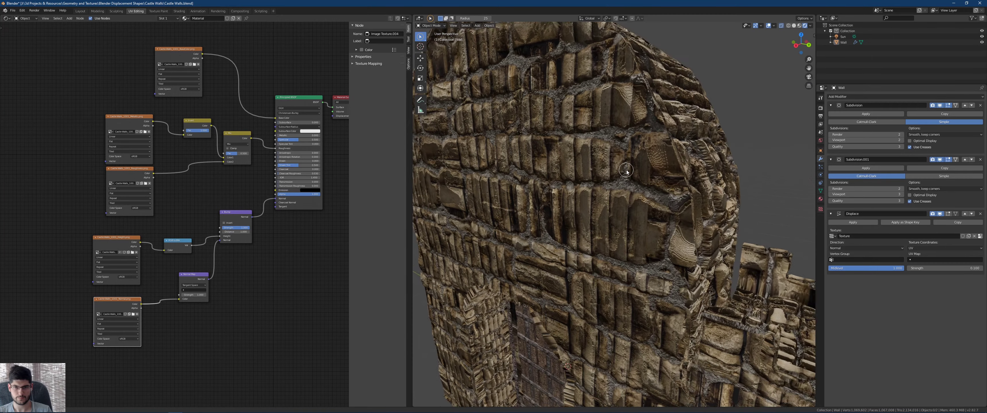
{"action": "scroll", "coordinate": [626, 171], "scroll_direction": "down", "scroll_amount": 8}
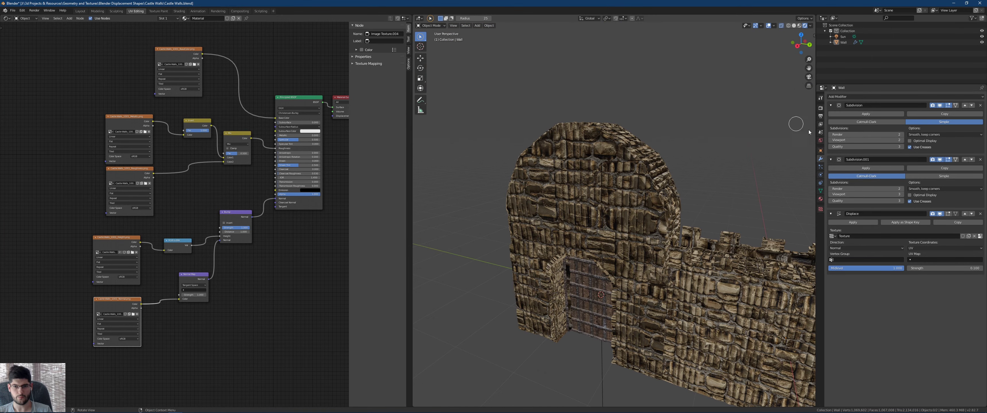
{"action": "left_click", "coordinate": [855, 96]}
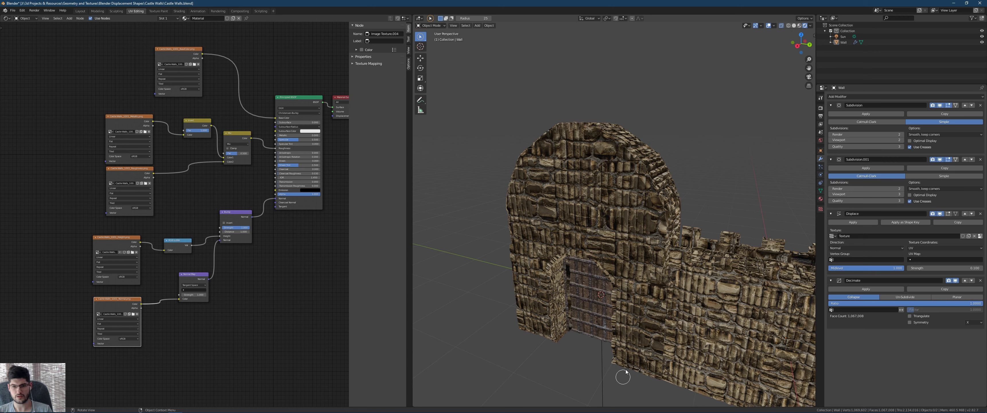
- Raise the second Subdivision modifier's viewport level to 4 and check the scene's polygon statistics
{"action": "middle_click_drag", "start_coordinate": [728, 307], "coordinate": [676, 304]}
{"action": "scroll", "coordinate": [676, 304], "scroll_direction": "up", "scroll_amount": 10}
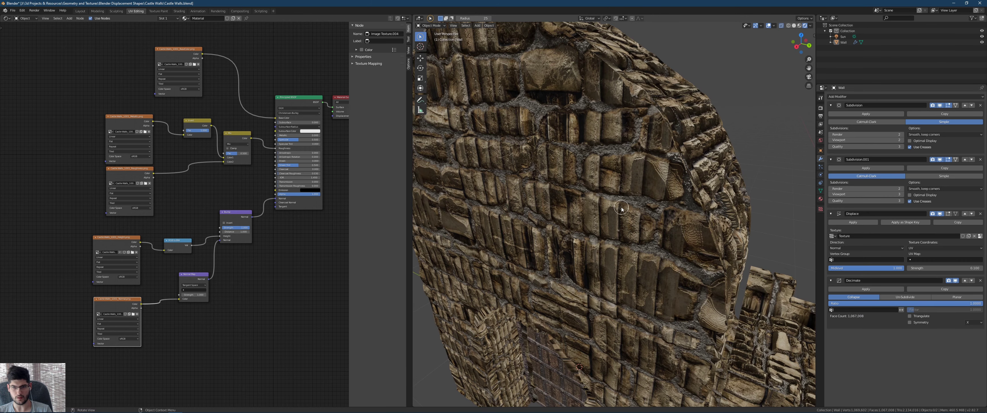
{"action": "left_click", "coordinate": [902, 194]}
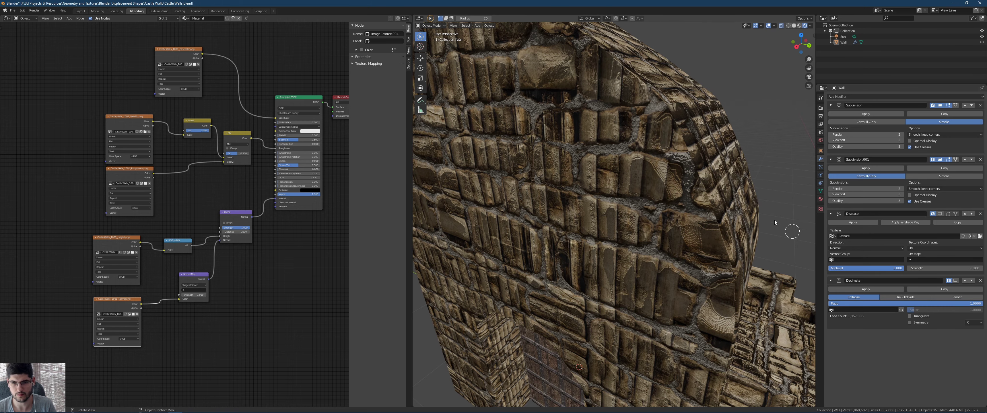
{"action": "middle_click_drag", "start_coordinate": [748, 190], "coordinate": [743, 192]}
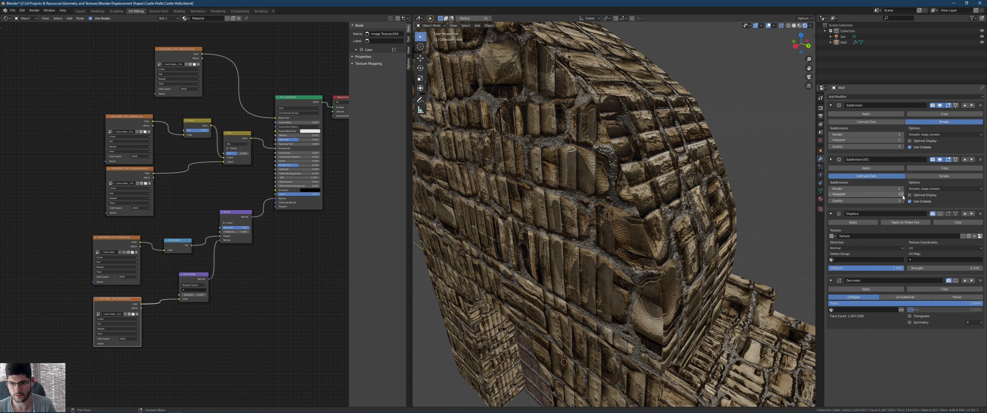
{"action": "mouse_move", "coordinate": [890, 412]}
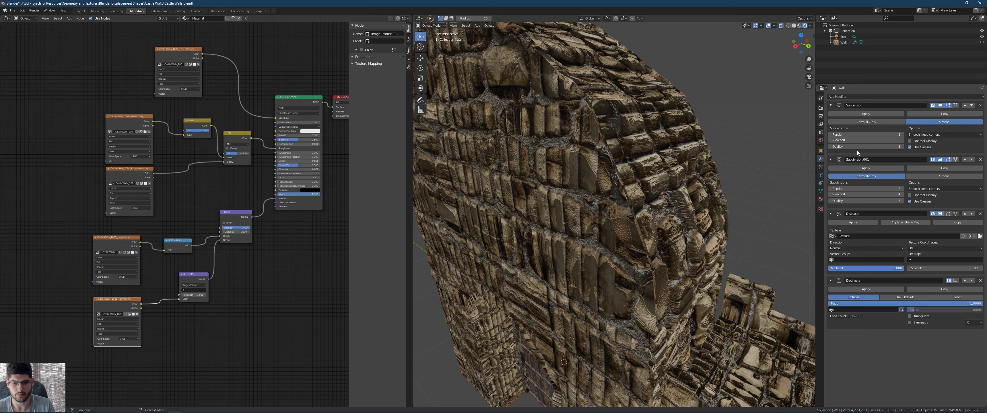
- Inspect the denser stone relief on the arch and battlements, and set the Displace modifier's midlevel to 0.5
{"action": "middle_click_drag", "start_coordinate": [655, 234], "coordinate": [674, 226]}
{"action": "scroll", "coordinate": [674, 226], "scroll_direction": "up", "scroll_amount": 5}
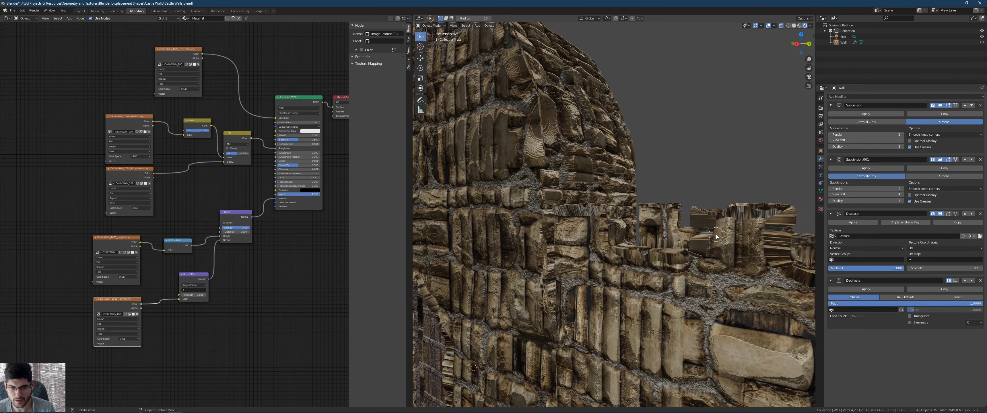
{"action": "middle_click_drag", "start_coordinate": [720, 239], "coordinate": [729, 243]}
{"action": "middle_click_drag", "start_coordinate": [705, 273], "coordinate": [656, 251]}
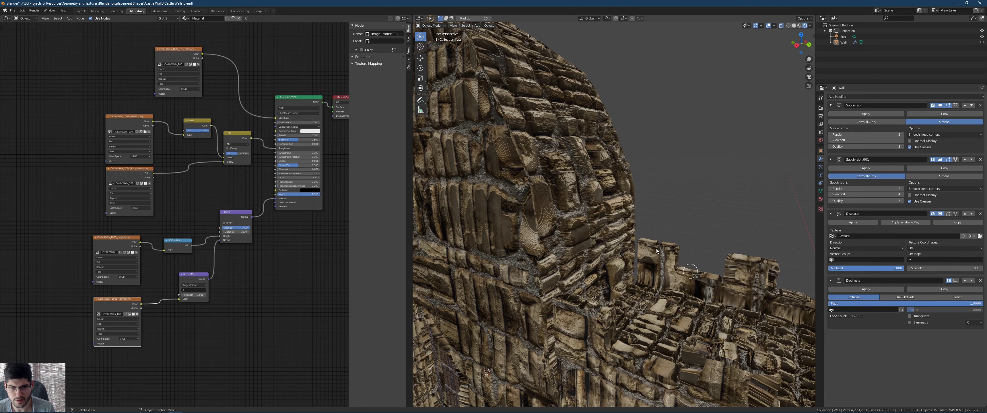
{"action": "left_click", "coordinate": [862, 267]}
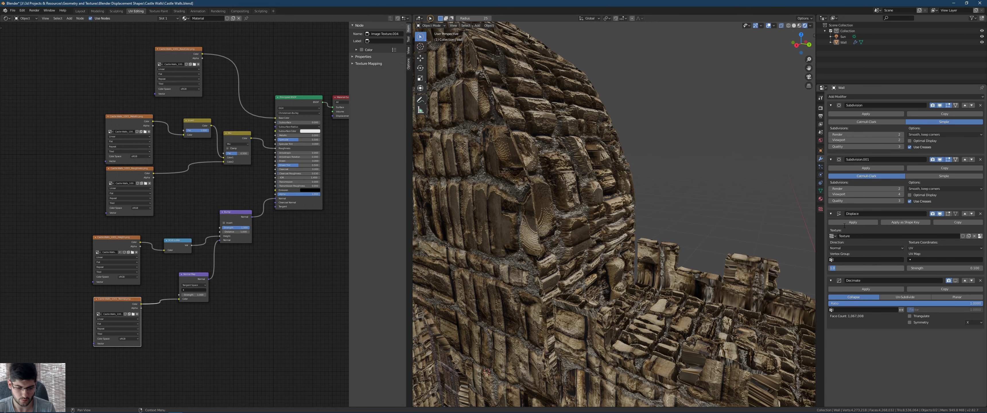
{"action": "type", "text": "0"}
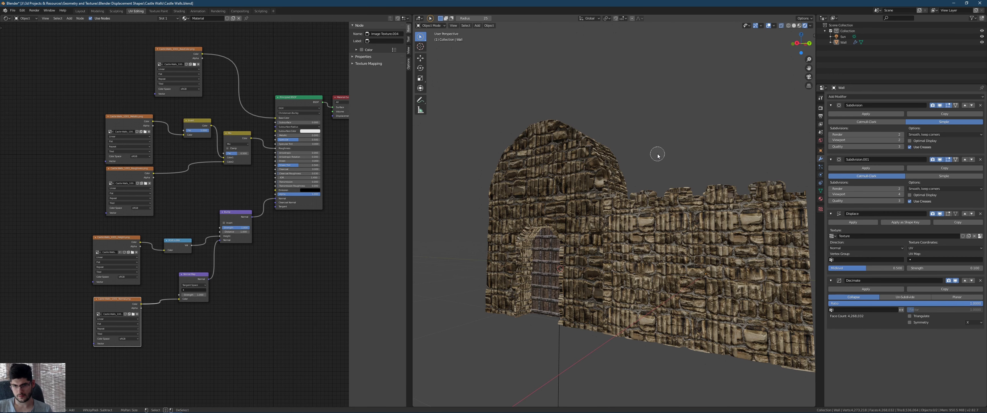
- Set the Decimate modifier's collapse ratio to 0.1 to reduce the Wall's face count
{"action": "middle_click_drag", "start_coordinate": [653, 165], "coordinate": [685, 180]}
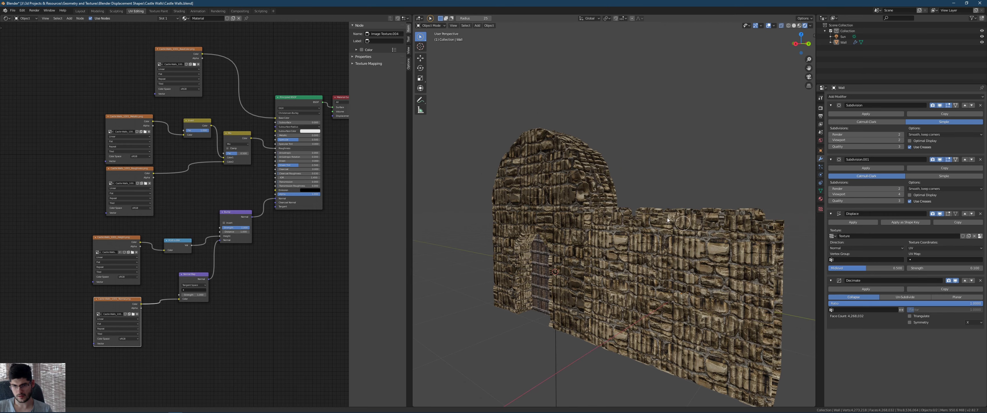
{"action": "middle_click_drag", "start_coordinate": [667, 218], "coordinate": [771, 236]}
{"action": "middle_click_drag", "start_coordinate": [672, 216], "coordinate": [628, 249]}
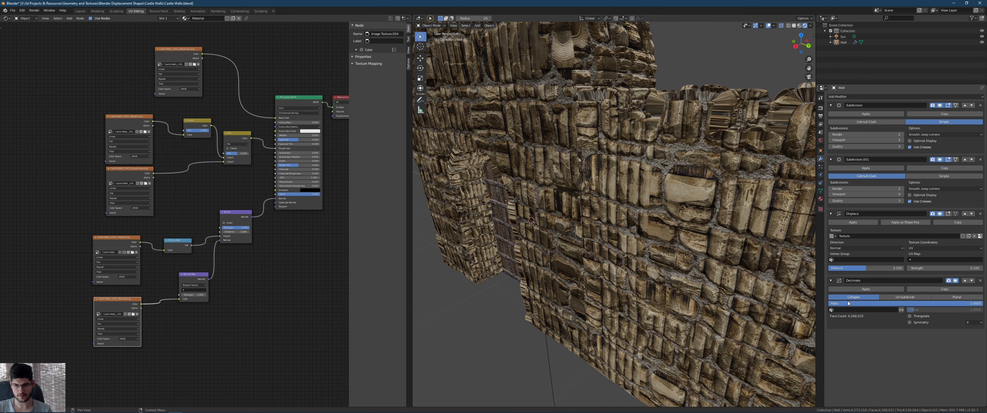
{"action": "left_click", "coordinate": [904, 303]}
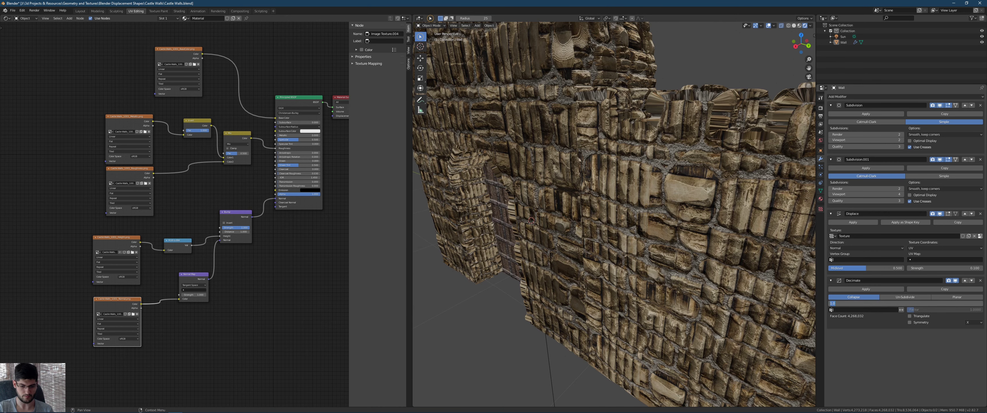
{"action": "type", "text": "0."}
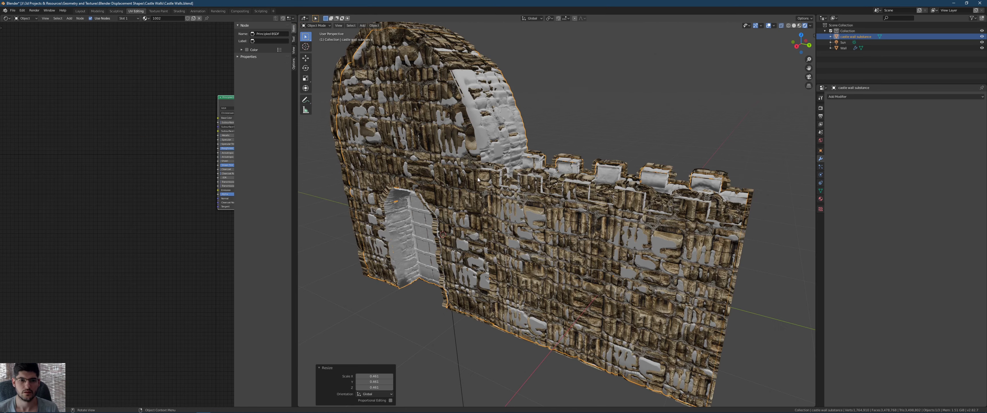
- Hide the textured Wall object so that only the castle wall substance mesh is shown
{"action": "scroll", "coordinate": [476, 177], "scroll_direction": "up", "scroll_amount": 3}
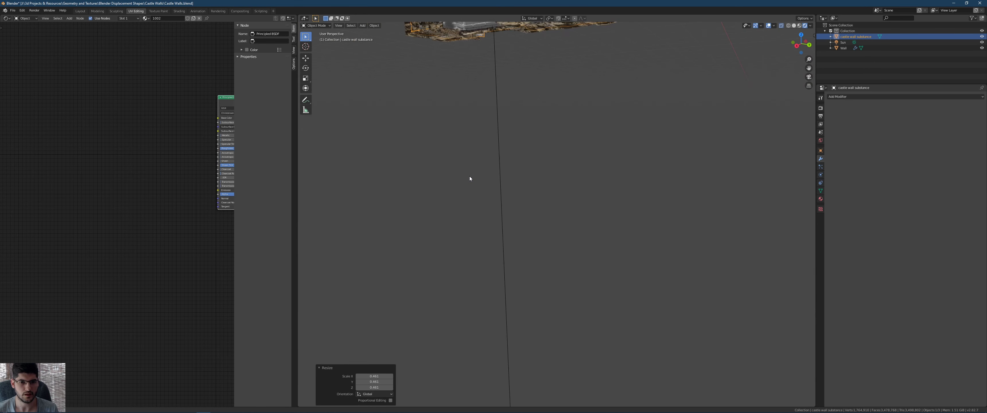
{"action": "middle_click_drag", "start_coordinate": [471, 178], "coordinate": [469, 180]}
{"action": "scroll", "coordinate": [469, 181], "scroll_direction": "down", "scroll_amount": 2}
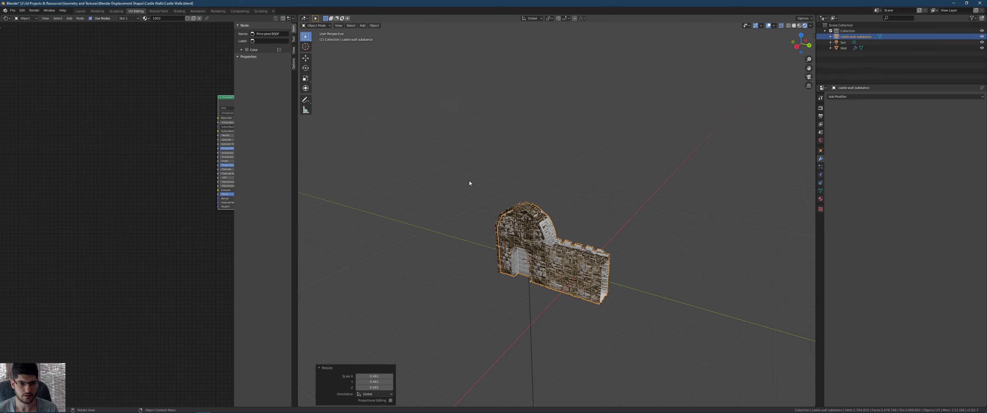
{"action": "scroll", "coordinate": [469, 181], "scroll_direction": "up", "scroll_amount": 2}
{"action": "middle_click_drag", "start_coordinate": [651, 229], "coordinate": [667, 207]}
{"action": "left_click", "coordinate": [982, 48]}
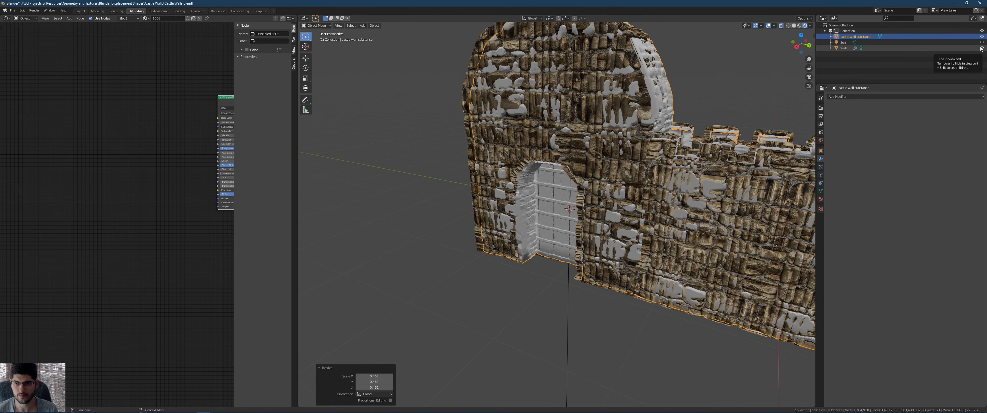
{"action": "middle_click_drag", "start_coordinate": [552, 115], "coordinate": [575, 116]}
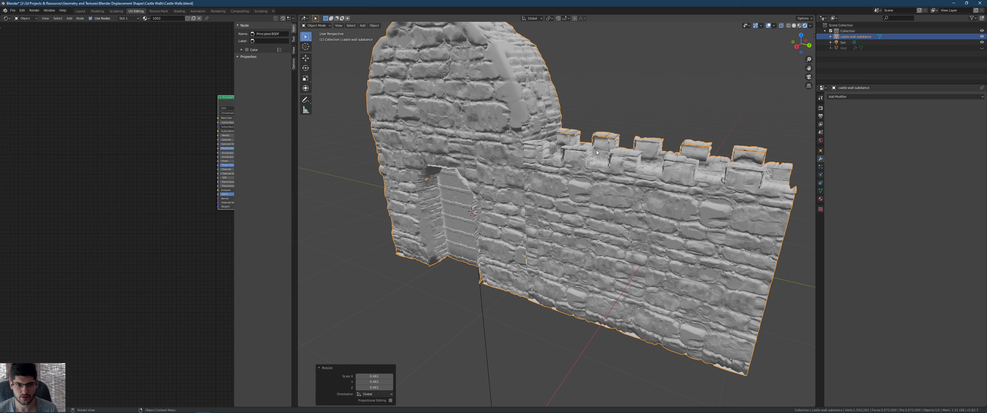
- Scale the castle wall substance mesh up uniformly by about 4.56
{"action": "left_click", "coordinate": [422, 212]}
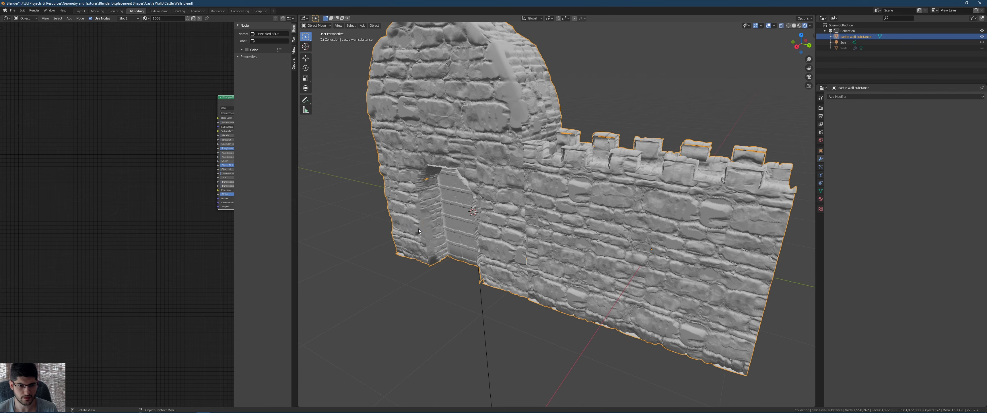
{"action": "scroll", "coordinate": [410, 221], "scroll_direction": "down", "scroll_amount": 8}
{"action": "key", "text": "s"}
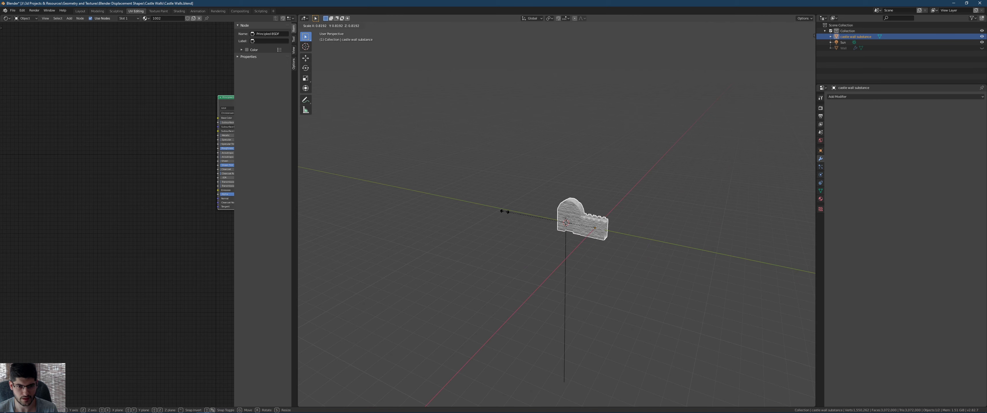
{"action": "left_click", "coordinate": [345, 169]}
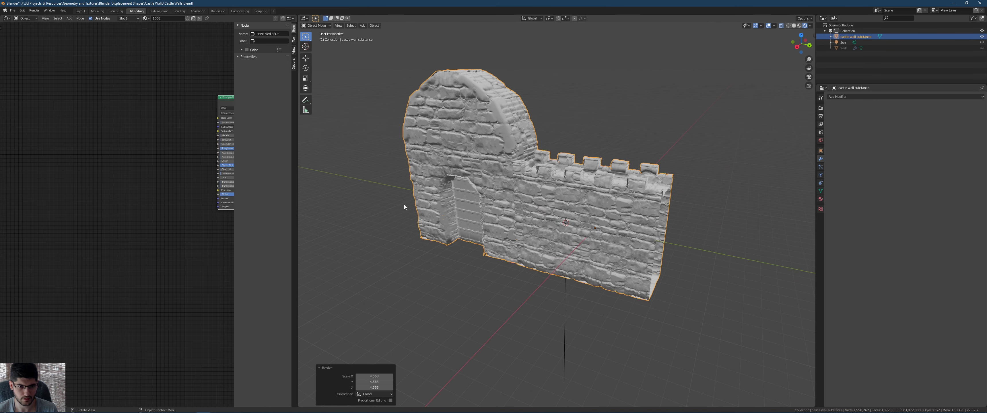
- Examine the castle wall substance mesh's door, arch, stone joints and battlements up close for displacement detail
{"action": "scroll", "coordinate": [404, 207], "scroll_direction": "up", "scroll_amount": 8}
{"action": "scroll", "coordinate": [435, 206], "scroll_direction": "down", "scroll_amount": 3}
{"action": "scroll", "coordinate": [480, 201], "scroll_direction": "up", "scroll_amount": 2}
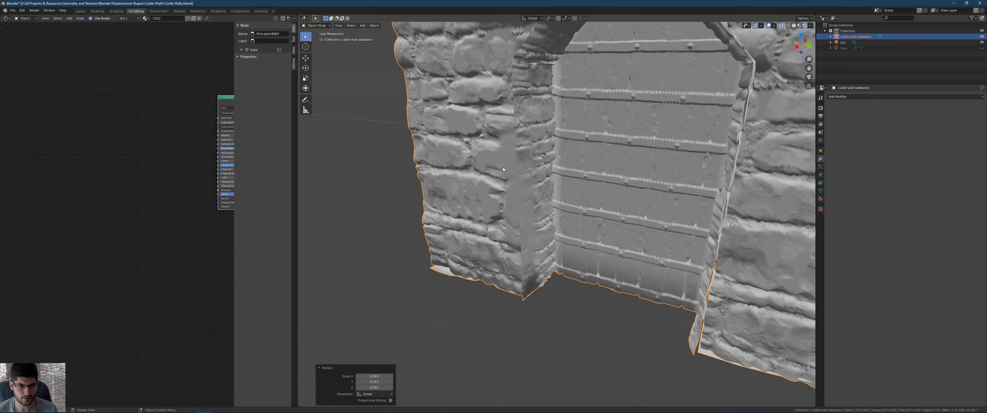
{"action": "scroll", "coordinate": [503, 167], "scroll_direction": "up", "scroll_amount": 5}
{"action": "scroll", "coordinate": [523, 170], "scroll_direction": "down", "scroll_amount": 5}
{"action": "middle_click_drag", "start_coordinate": [580, 175], "coordinate": [632, 189]}
{"action": "middle_click_drag", "start_coordinate": [626, 180], "coordinate": [653, 173]}
{"action": "middle_click_drag", "start_coordinate": [690, 172], "coordinate": [620, 195], "text": "shift"}
{"action": "scroll", "coordinate": [651, 211], "scroll_direction": "up", "scroll_amount": 4}
{"action": "mouse_move", "coordinate": [657, 216]}
{"action": "middle_mouse_down"}
{"action": "mouse_move", "coordinate": [608, 211]}
{"action": "mouse_move", "coordinate": [645, 211]}
{"action": "middle_mouse_up"}
{"action": "scroll", "coordinate": [677, 154], "scroll_direction": "down", "scroll_amount": 5}
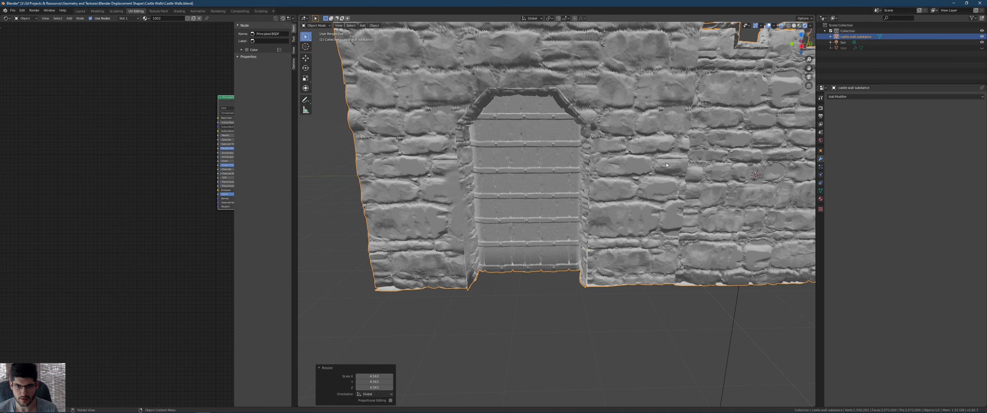
{"action": "scroll", "coordinate": [742, 163], "scroll_direction": "up", "scroll_amount": 8}
{"action": "scroll", "coordinate": [709, 158], "scroll_direction": "down", "scroll_amount": 6}
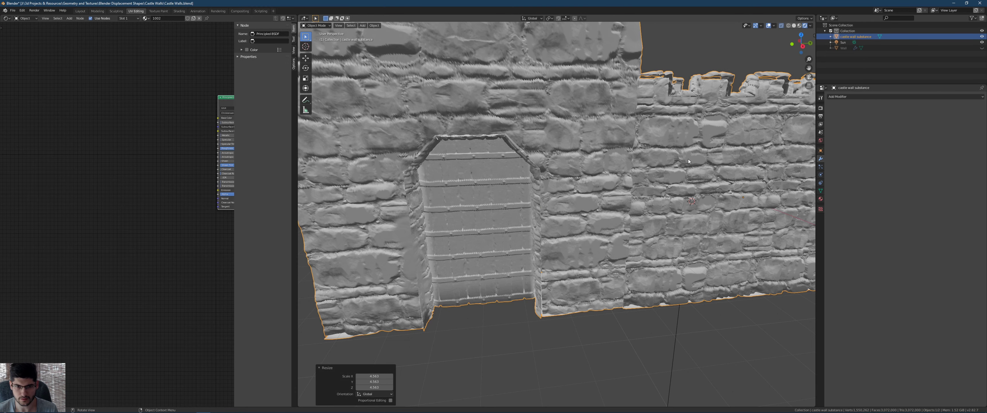
{"action": "middle_click_drag", "start_coordinate": [515, 158], "coordinate": [508, 151]}
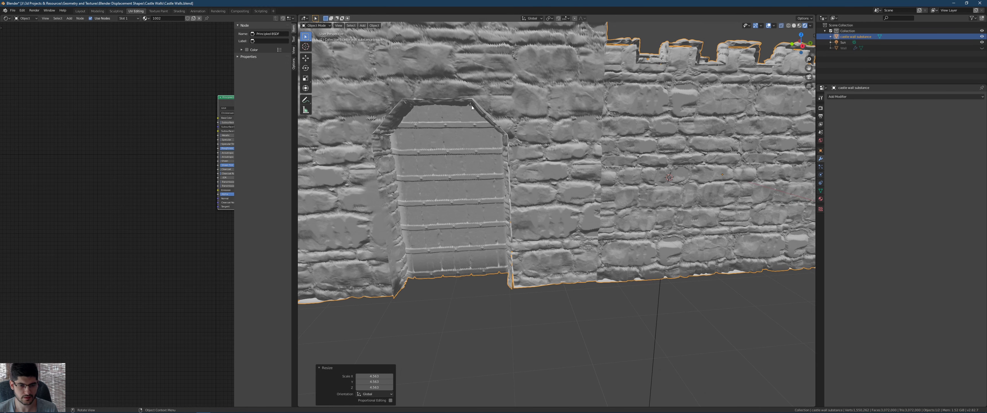
{"action": "middle_click_drag", "start_coordinate": [471, 106], "coordinate": [441, 153]}
{"action": "scroll", "coordinate": [640, 197], "scroll_direction": "up", "scroll_amount": 6}
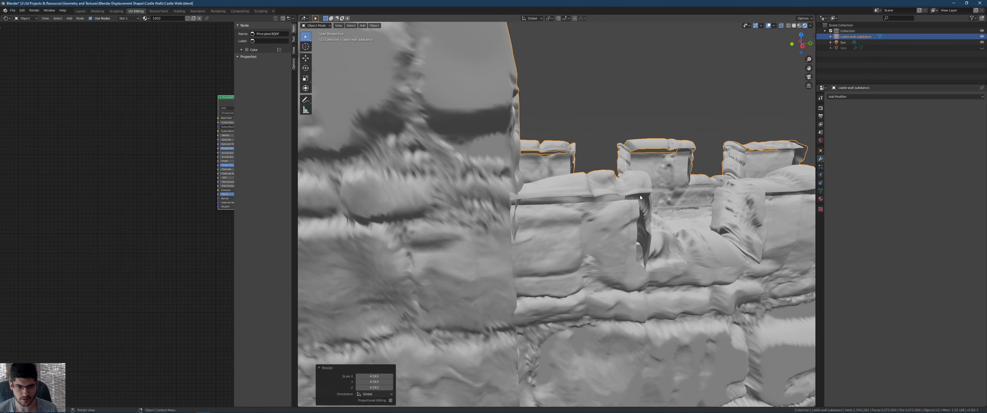
- Hide the castle wall substance mesh and show the textured Wall object again
{"action": "key", "text": "KP_Decimal"}
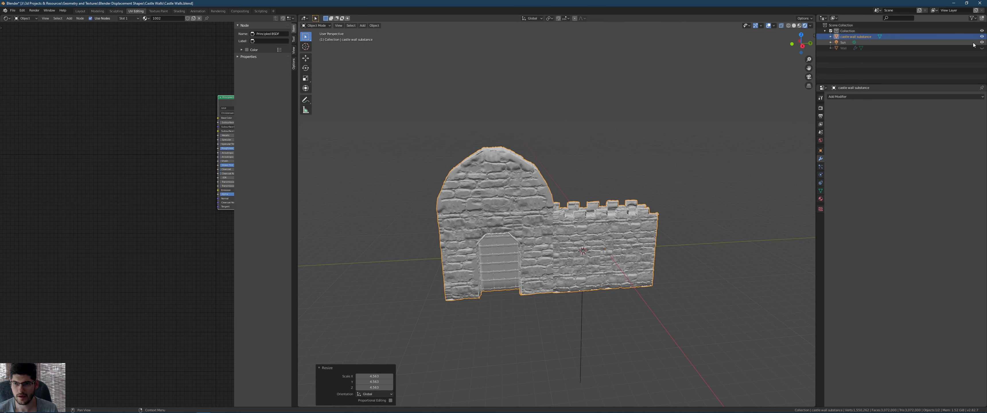
{"action": "left_click", "coordinate": [982, 36]}
{"action": "left_click", "coordinate": [983, 48]}
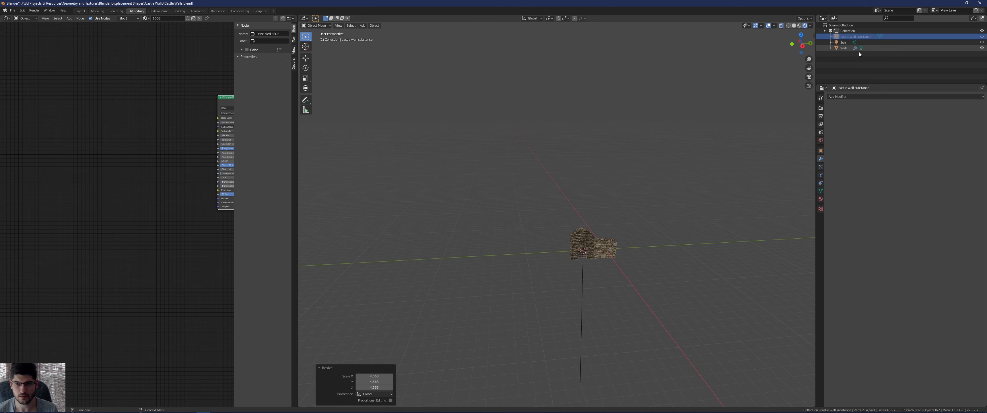
- Select the Wall object, scale it up uniformly more than seven times, and view its gate and wall from the front
{"action": "left_click", "coordinate": [847, 52]}
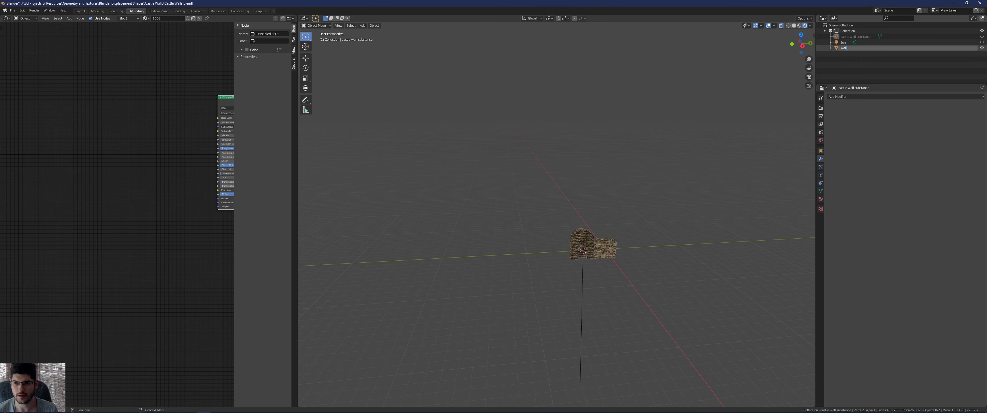
{"action": "left_click", "coordinate": [868, 48]}
{"action": "key", "text": "s"}
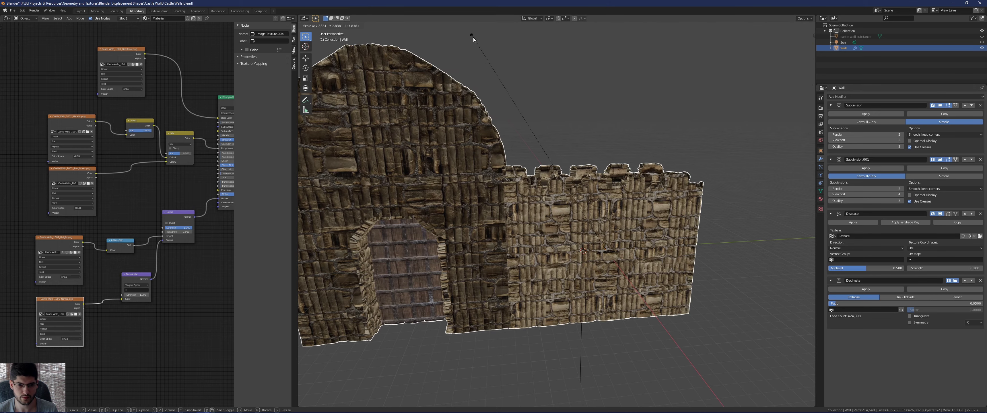
{"action": "left_click", "coordinate": [484, 82]}
{"action": "middle_click_drag", "start_coordinate": [507, 185], "coordinate": [647, 210]}
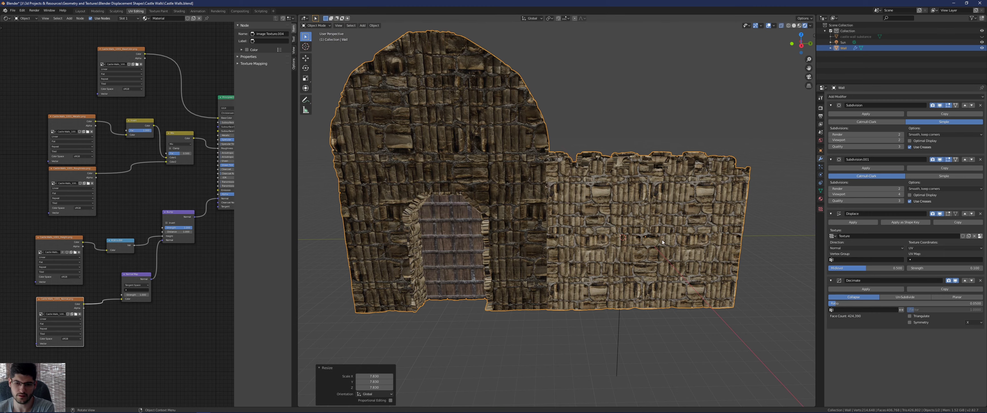
- Show the castle wall substance mesh together with the Wall object and scale it up uniformly more than two times
{"action": "scroll", "coordinate": [511, 175], "scroll_direction": "up", "scroll_amount": 3}
{"action": "scroll", "coordinate": [523, 172], "scroll_direction": "down", "scroll_amount": 3}
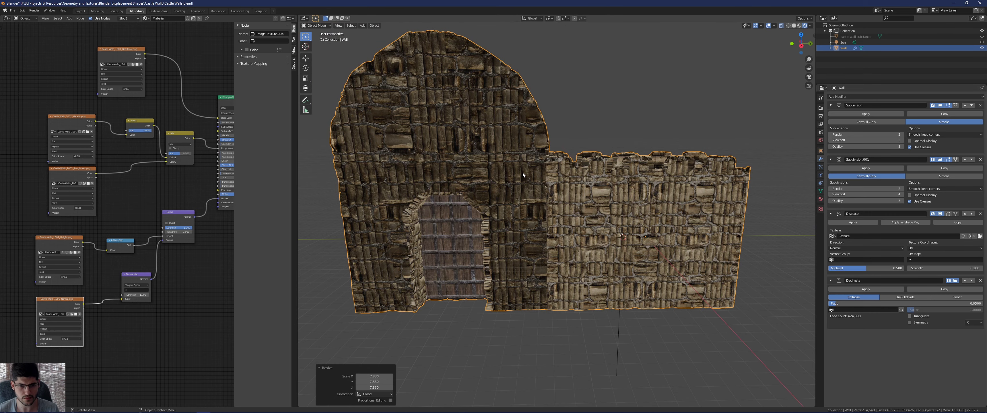
{"action": "middle_click_drag", "start_coordinate": [523, 173], "coordinate": [561, 210]}
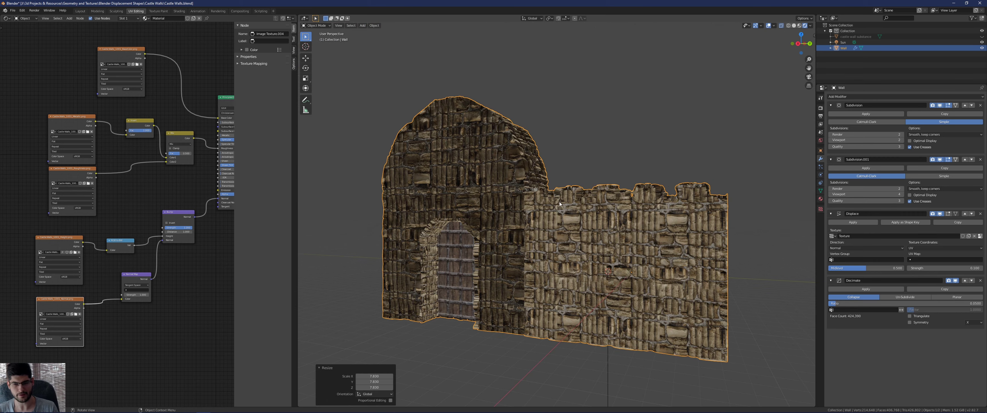
{"action": "left_click", "coordinate": [866, 37]}
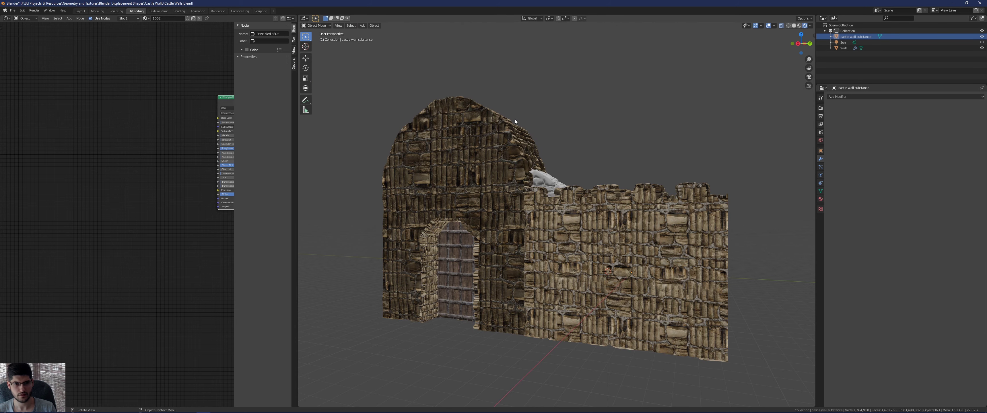
{"action": "left_click", "coordinate": [888, 36]}
{"action": "key", "text": "s"}
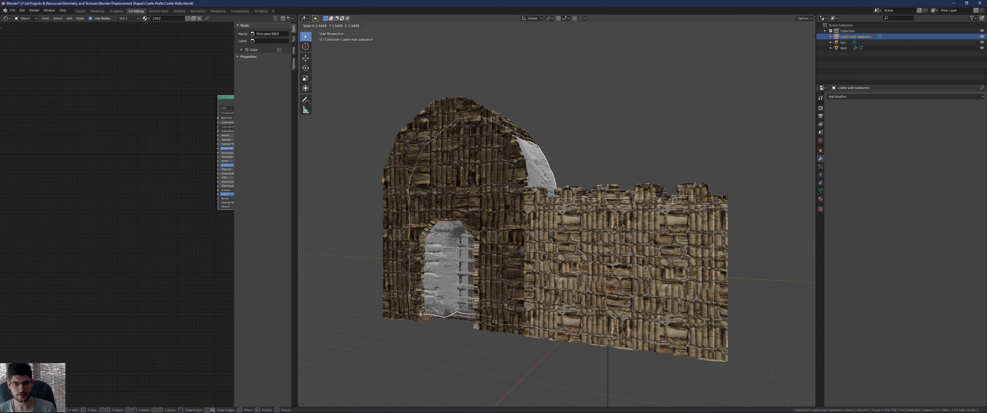
{"action": "left_click", "coordinate": [436, 44]}
- Replace the node editor with the UV Editor and put the castle wall substance mesh into Edit Mode
{"action": "left_click", "coordinate": [7, 18]}
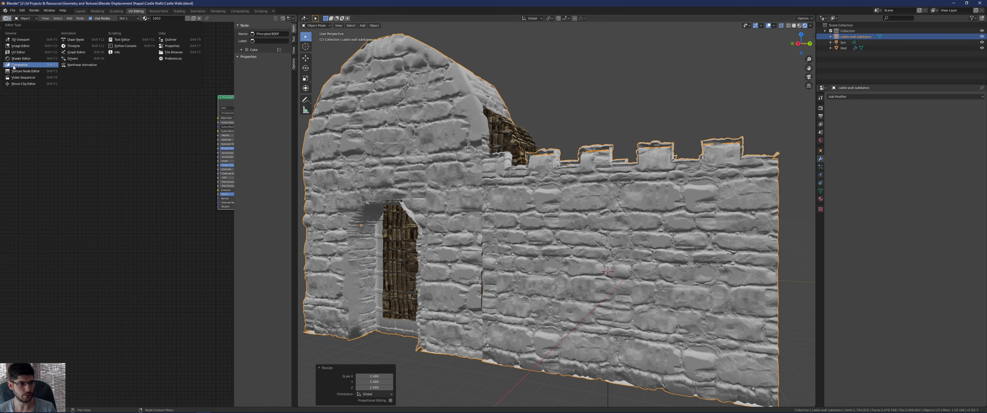
{"action": "left_click", "coordinate": [23, 55]}
{"action": "scroll", "coordinate": [126, 237], "scroll_direction": "up", "scroll_amount": 8}
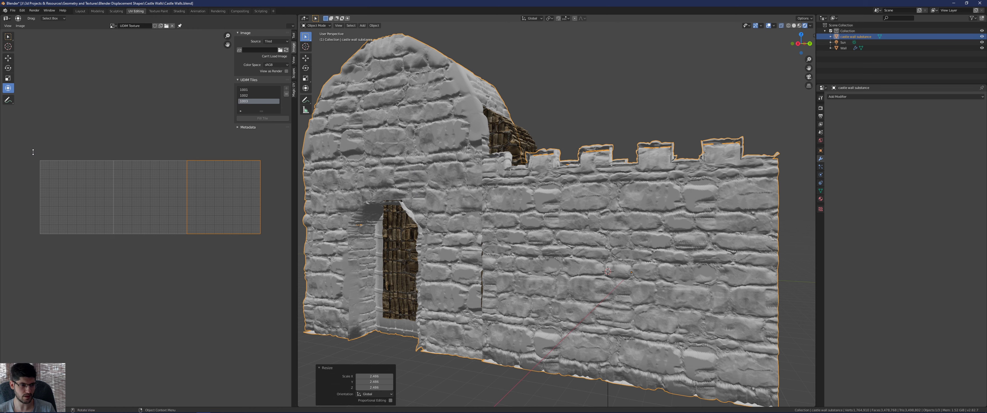
{"action": "key", "text": "Tab"}
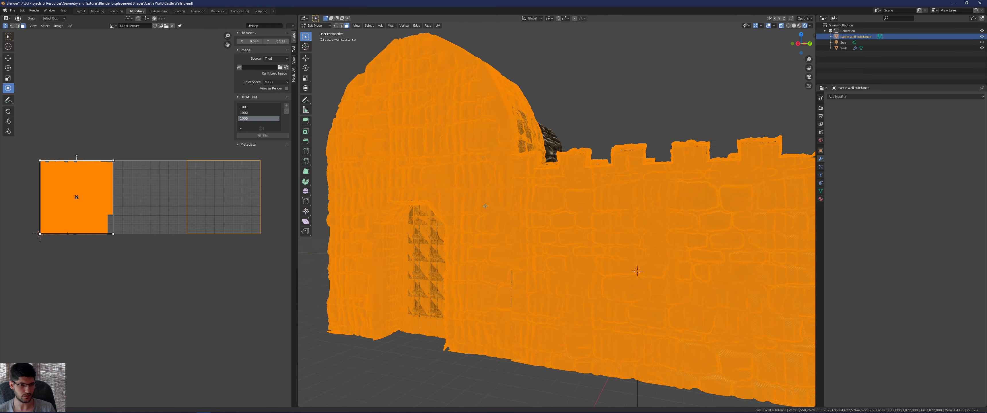
- Examine the castle wall substance mesh's UV layout across the UDIM tiles, up close and as a whole
{"action": "scroll", "coordinate": [50, 184], "scroll_direction": "up", "scroll_amount": 3}
{"action": "middle_click_drag", "start_coordinate": [51, 183], "coordinate": [176, 195]}
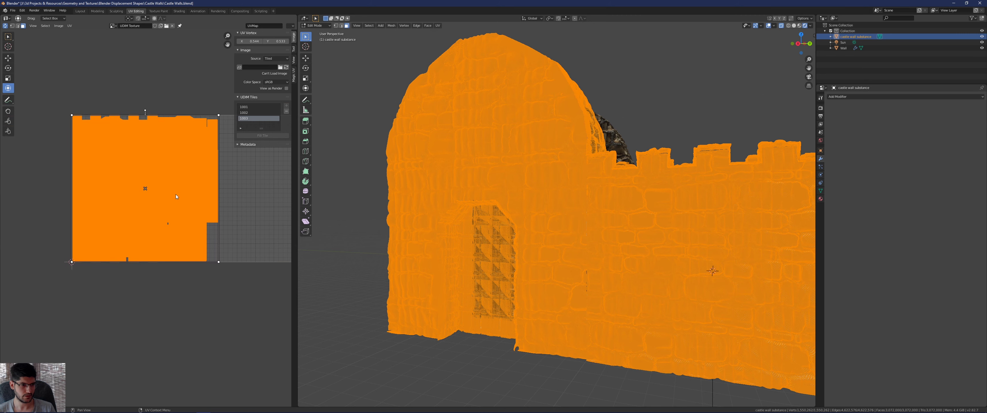
{"action": "scroll", "coordinate": [171, 196], "scroll_direction": "up", "scroll_amount": 3}
{"action": "scroll", "coordinate": [171, 197], "scroll_direction": "up", "scroll_amount": 5}
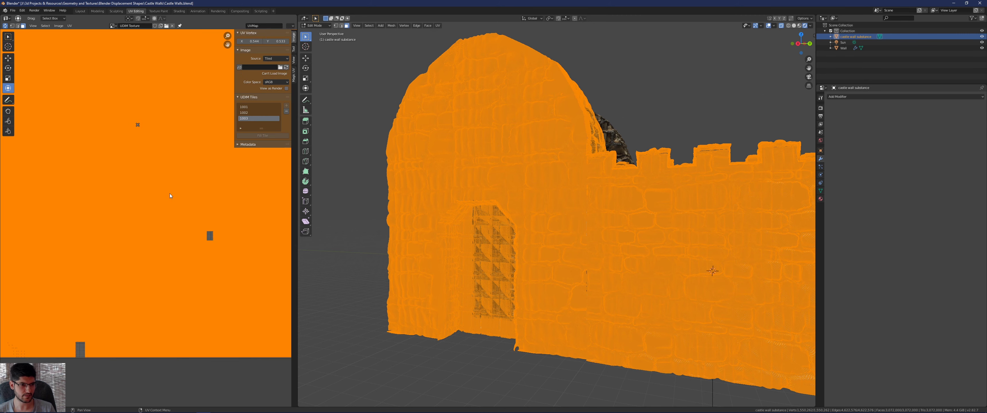
{"action": "scroll", "coordinate": [170, 195], "scroll_direction": "down", "scroll_amount": 5}
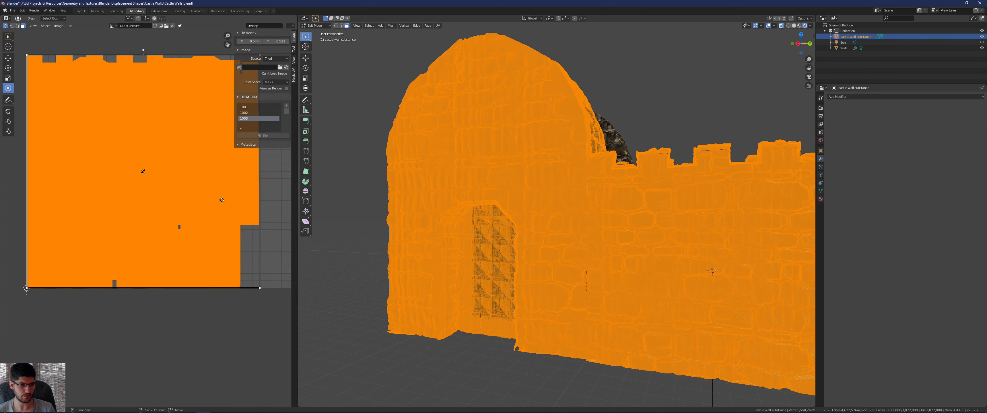
{"action": "scroll", "coordinate": [214, 224], "scroll_direction": "down", "scroll_amount": 3}
{"action": "scroll", "coordinate": [492, 226], "scroll_direction": "down", "scroll_amount": 2}
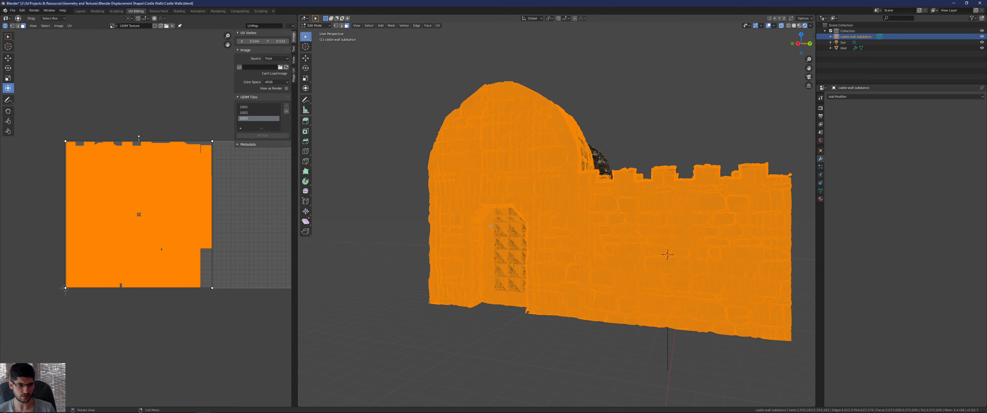
{"action": "middle_click_drag", "start_coordinate": [216, 222], "coordinate": [193, 235]}
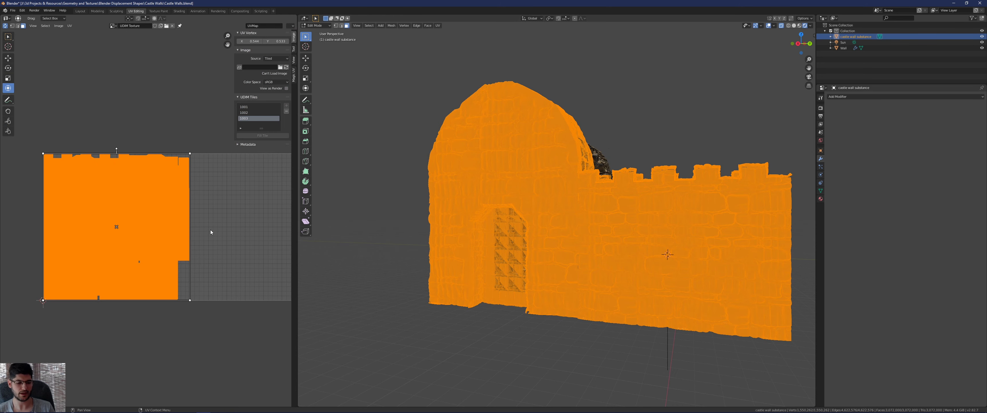
{"action": "scroll", "coordinate": [194, 269], "scroll_direction": "down", "scroll_amount": 2}
{"action": "middle_click_drag", "start_coordinate": [243, 198], "coordinate": [203, 212]}
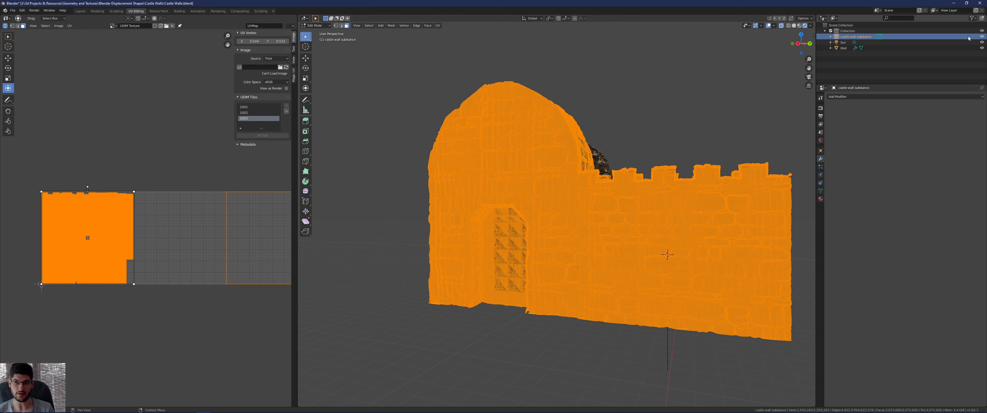
- Hide the castle wall substance mesh and select the textured Wall object in Object Mode
{"action": "left_click", "coordinate": [981, 37]}
{"action": "scroll", "coordinate": [615, 192], "scroll_direction": "up", "scroll_amount": 4}
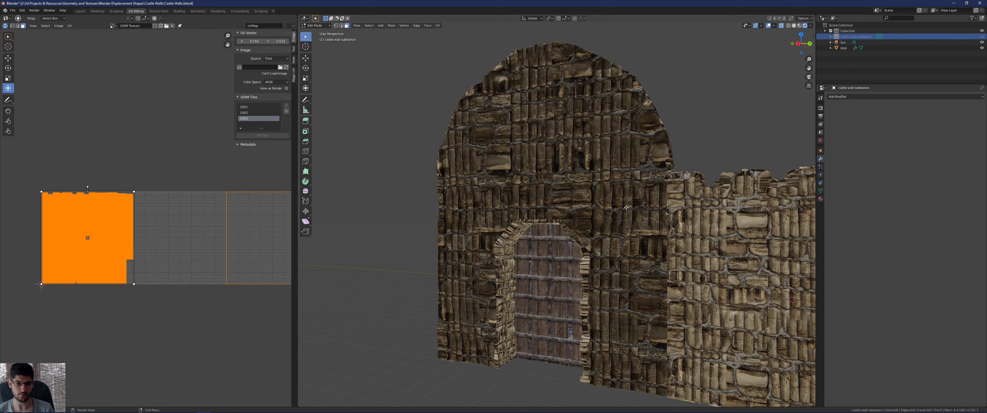
{"action": "middle_click_drag", "start_coordinate": [678, 202], "coordinate": [698, 123]}
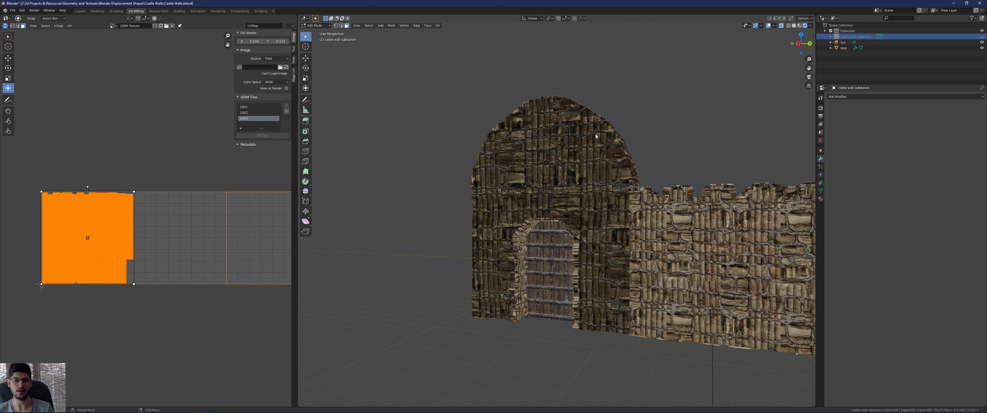
{"action": "key", "text": "Tab"}
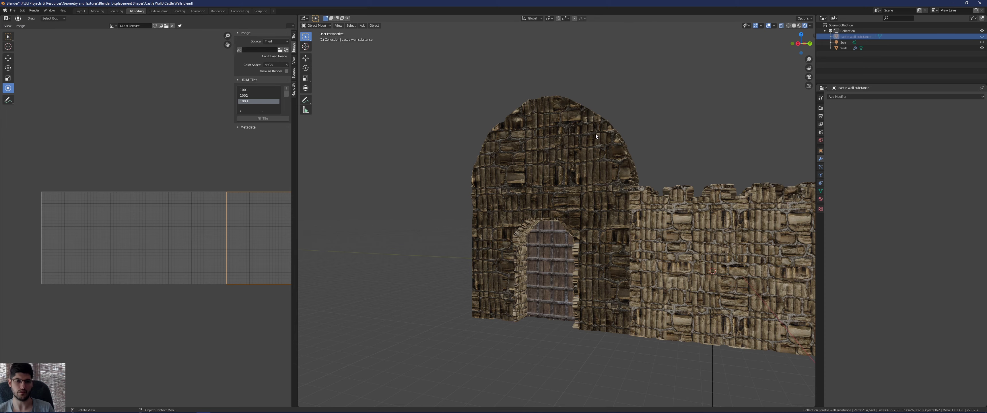
{"action": "left_click", "coordinate": [575, 185]}
{"action": "middle_click_drag", "start_coordinate": [575, 185], "coordinate": [639, 288]}
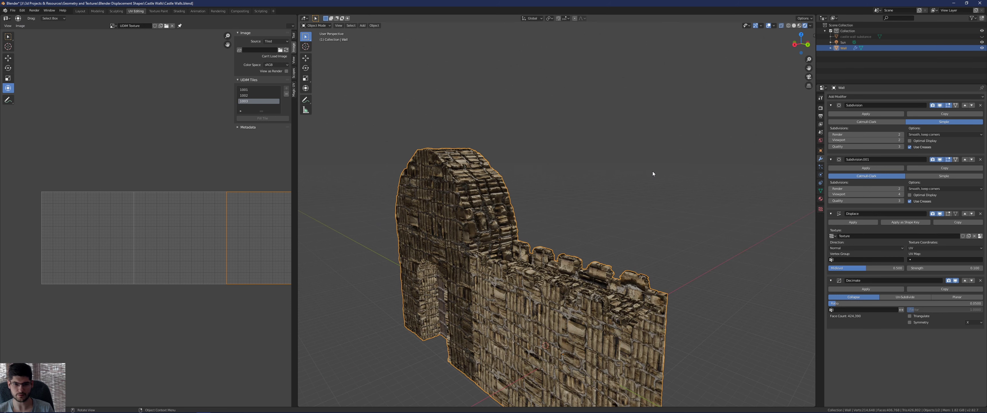
{"action": "scroll", "coordinate": [655, 170], "scroll_direction": "up", "scroll_amount": 1}
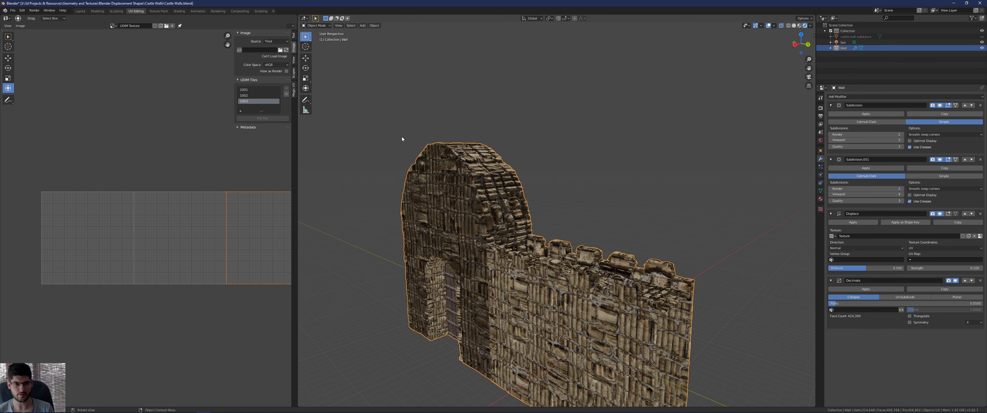
- Look up the Mesh from Curve/Meta/Surf/Text conversion option for the Wall object
{"action": "left_click", "coordinate": [375, 26]}
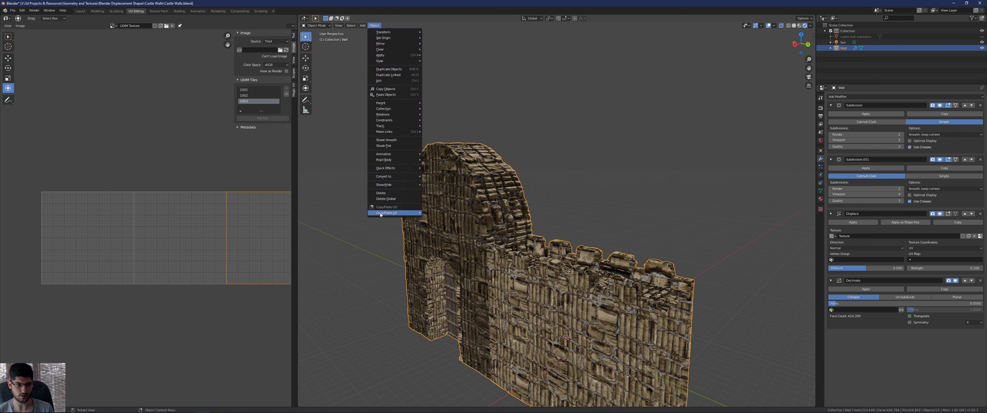
{"action": "mouse_move", "coordinate": [419, 176]}
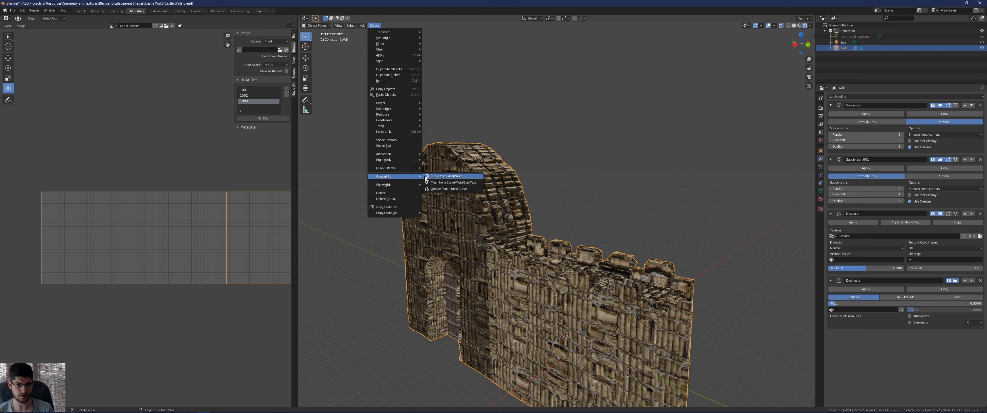
{"action": "left_click", "coordinate": [441, 183]}
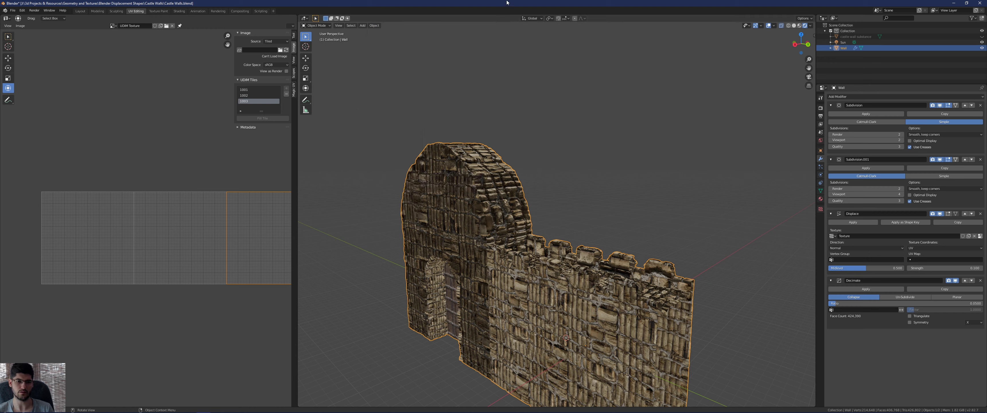
{"action": "middle_click_drag", "start_coordinate": [498, 115], "coordinate": [546, 162]}
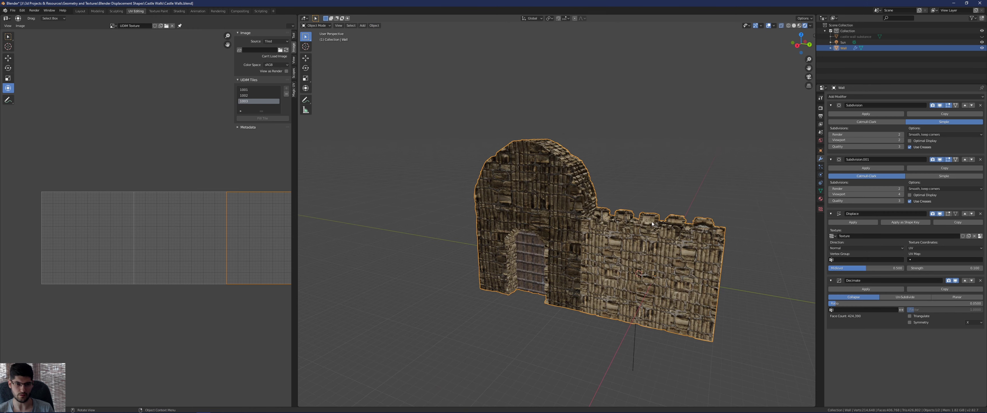
{"action": "scroll", "coordinate": [266, 227], "scroll_direction": "down", "scroll_amount": 1}
{"action": "scroll", "coordinate": [617, 155], "scroll_direction": "up", "scroll_amount": 2}
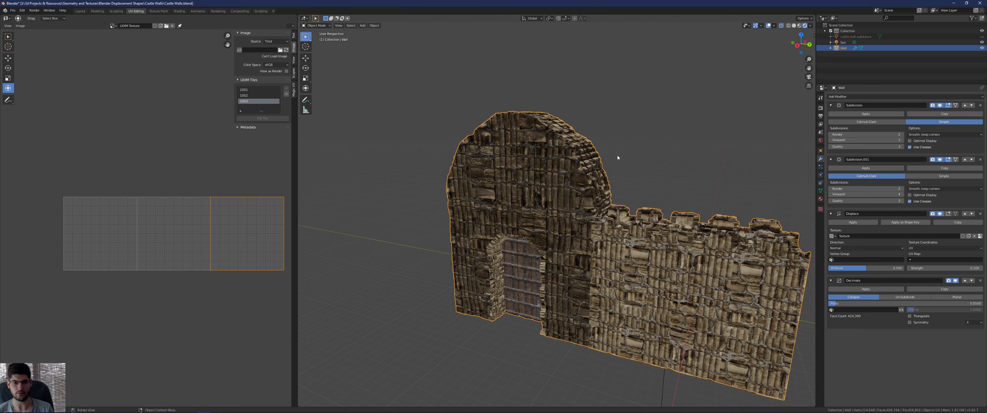
{"action": "middle_click_drag", "start_coordinate": [613, 171], "coordinate": [563, 167]}
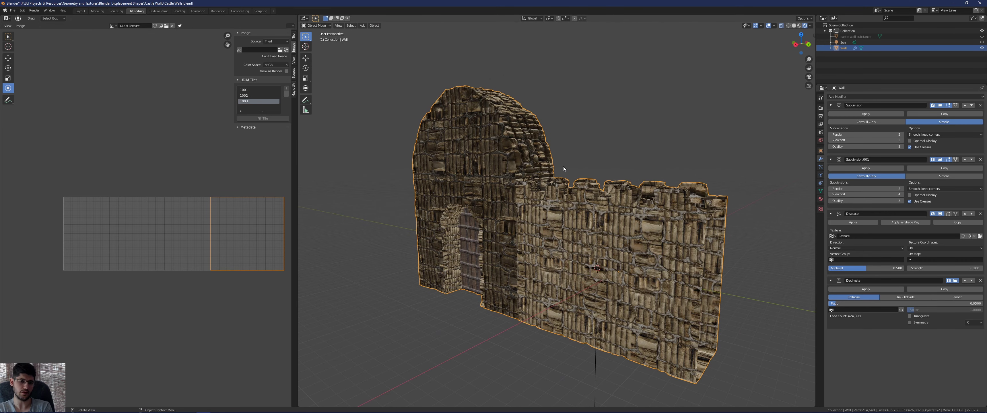